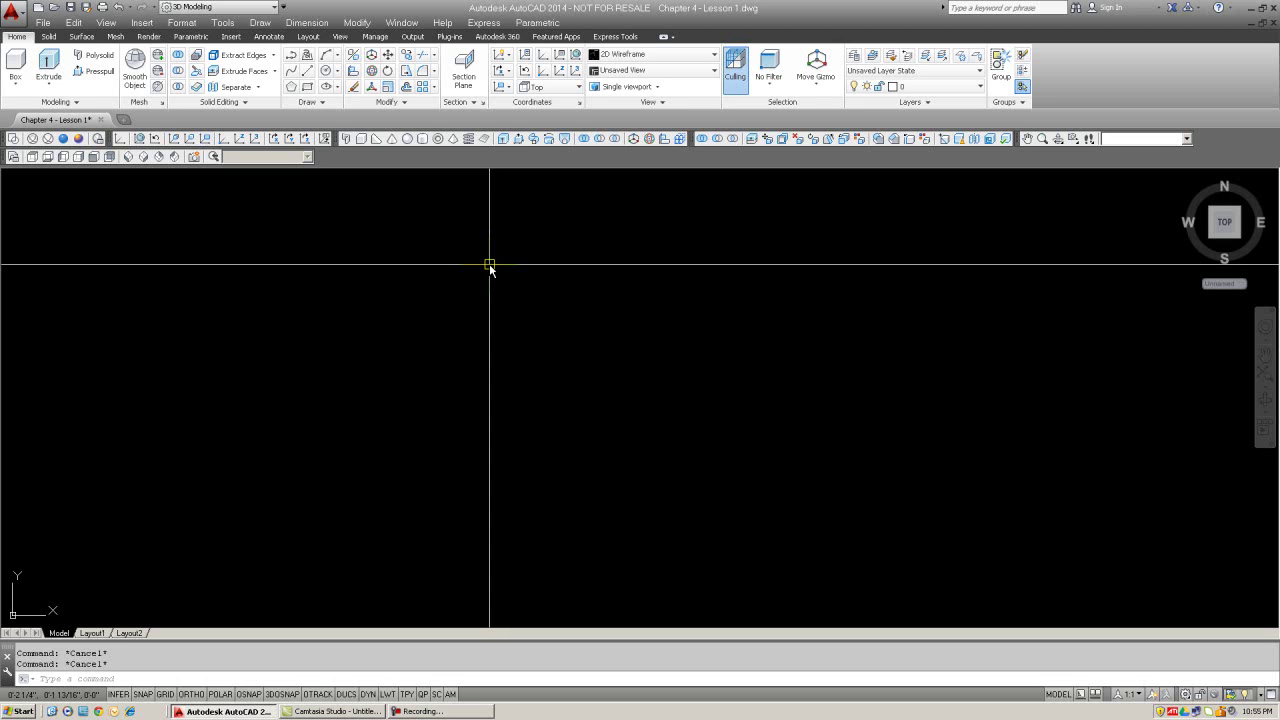
# Draw a polyline with Ortho on, stepping downward through nine alternating vertical and horizontal segments to form the profile's notched left side
pyautogui.write('pl')
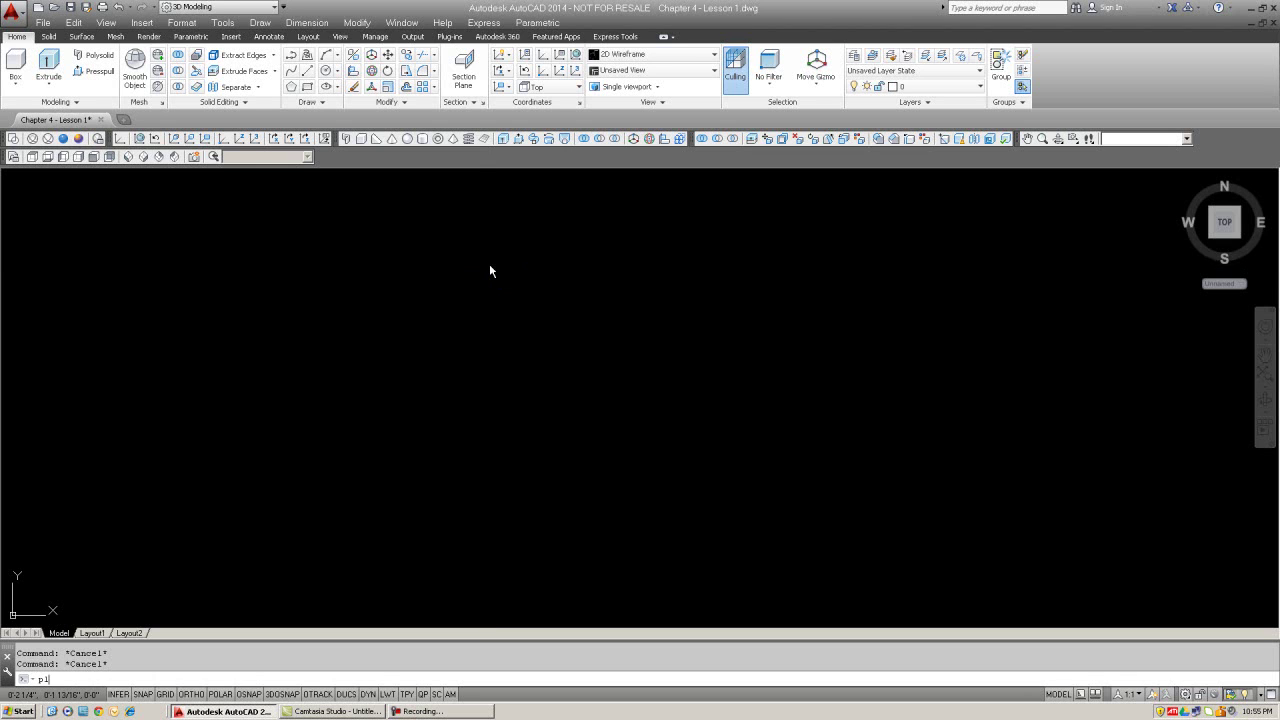
pyautogui.press('Return')
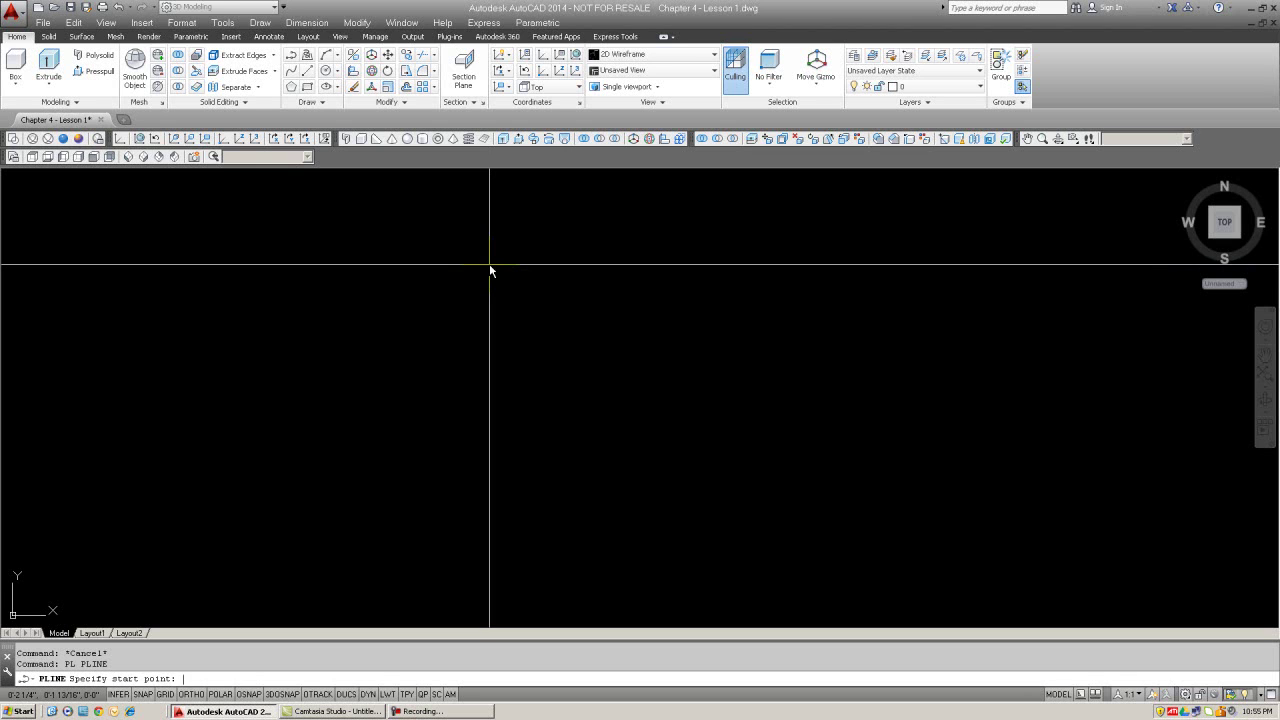
pyautogui.click(292, 237)
pyautogui.press('F8')
pyautogui.click(292, 312)
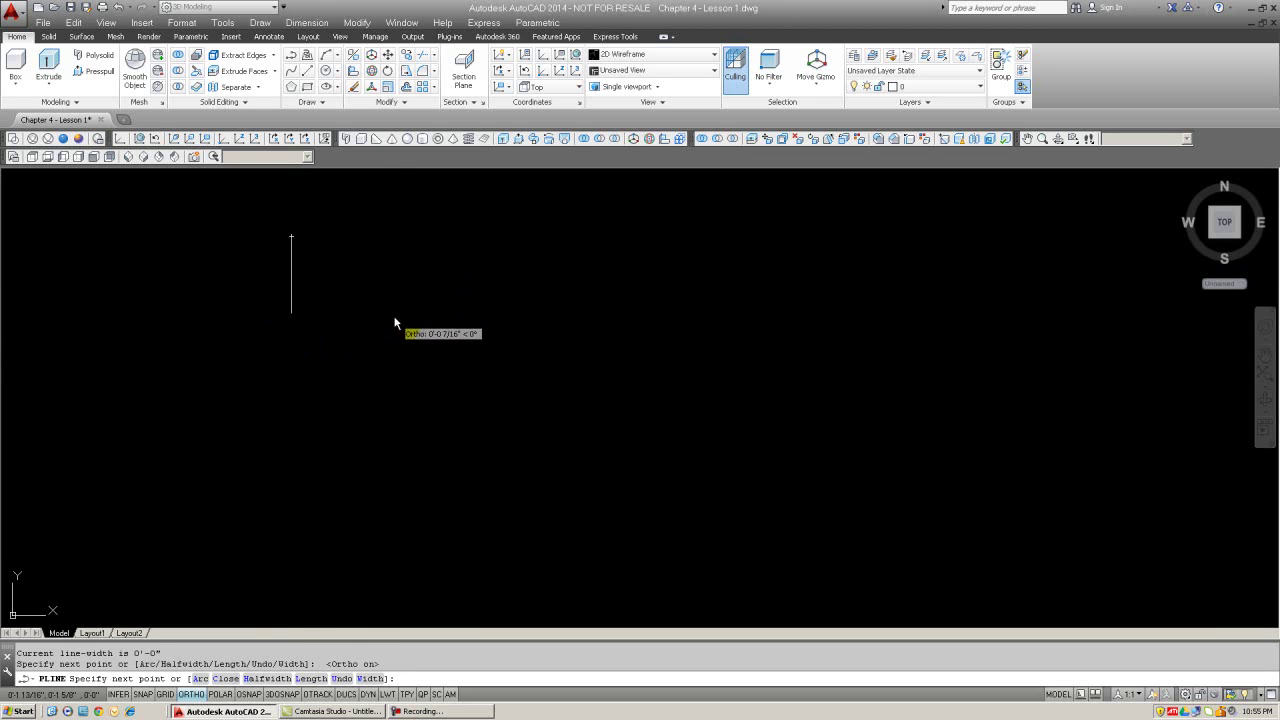
pyautogui.click(395, 312)
pyautogui.click(395, 367)
pyautogui.click(342, 367)
pyautogui.click(342, 418)
pyautogui.click(445, 420)
pyautogui.click(445, 488)
pyautogui.click(408, 488)
pyautogui.click(408, 520)
# Continue the polyline with a diagonal to a lower-right tip, a long vertical edge and a small top step, closing it at the start point
pyautogui.press('F8')
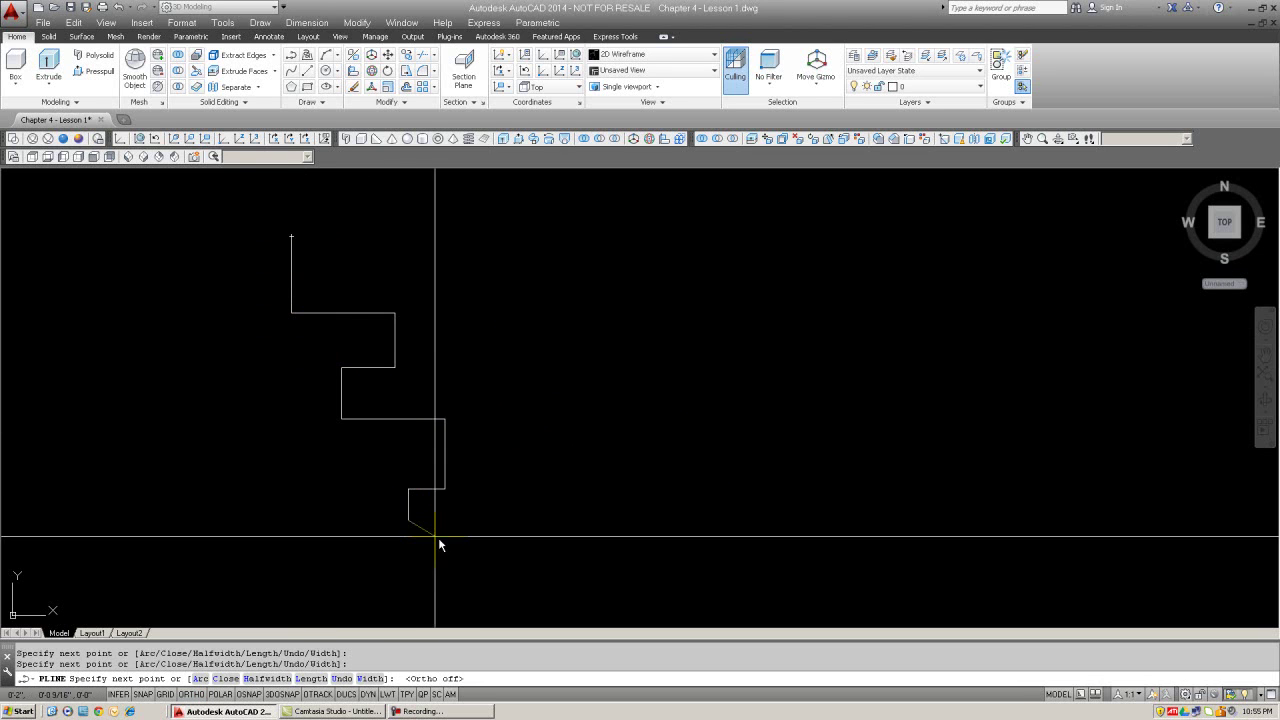
pyautogui.click(528, 598)
pyautogui.press('F8')
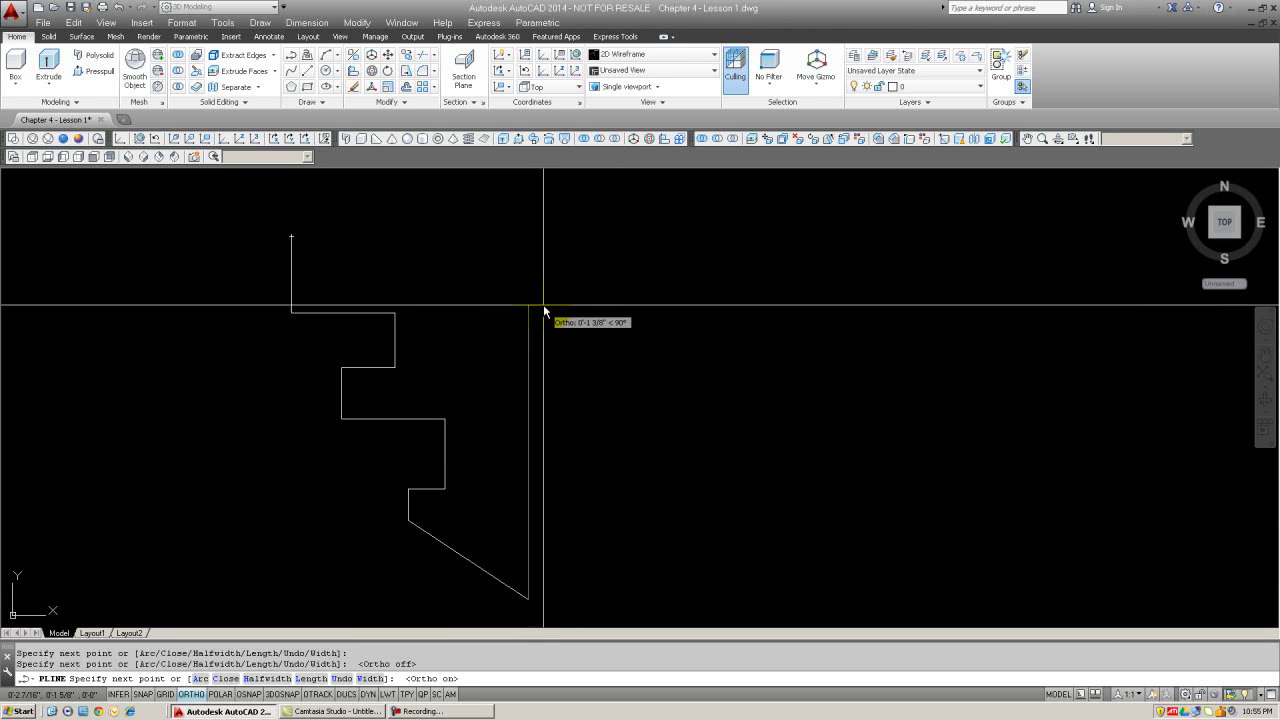
pyautogui.click(531, 282)
pyautogui.click(485, 282)
pyautogui.click(485, 250)
pyautogui.press('F8')
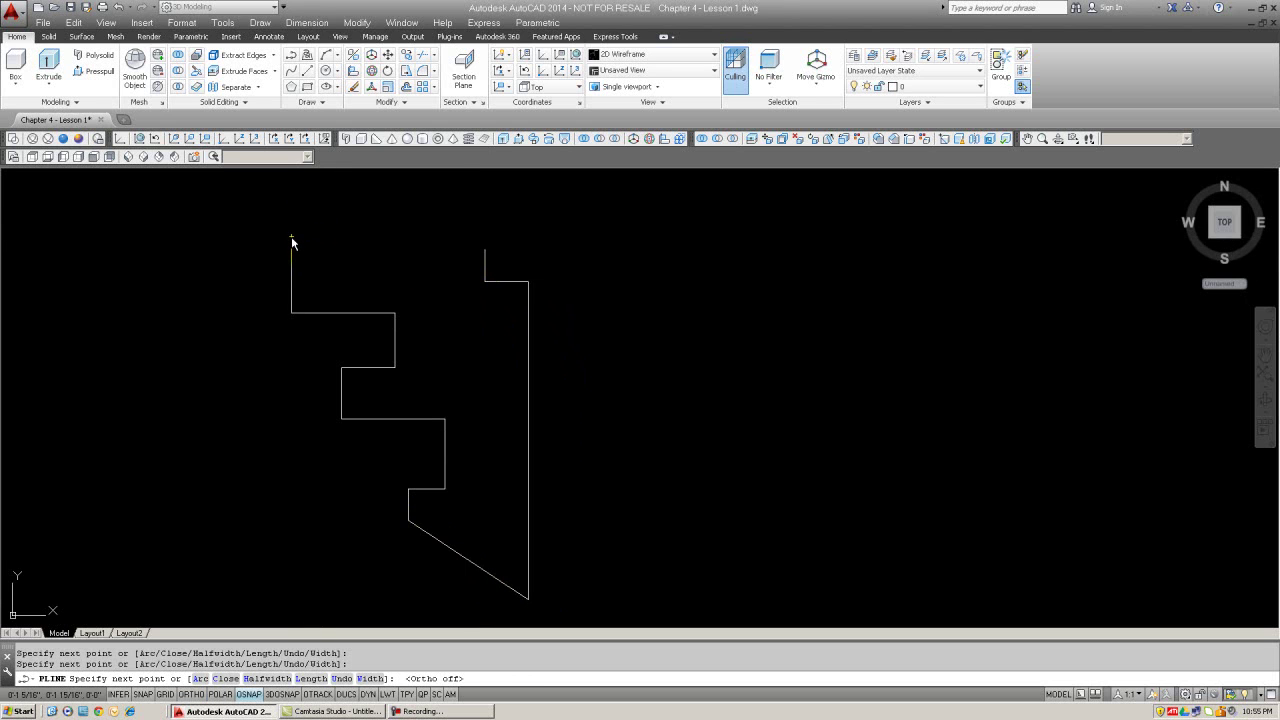
pyautogui.press('F3')
pyautogui.click(295, 240)
pyautogui.press('Return')
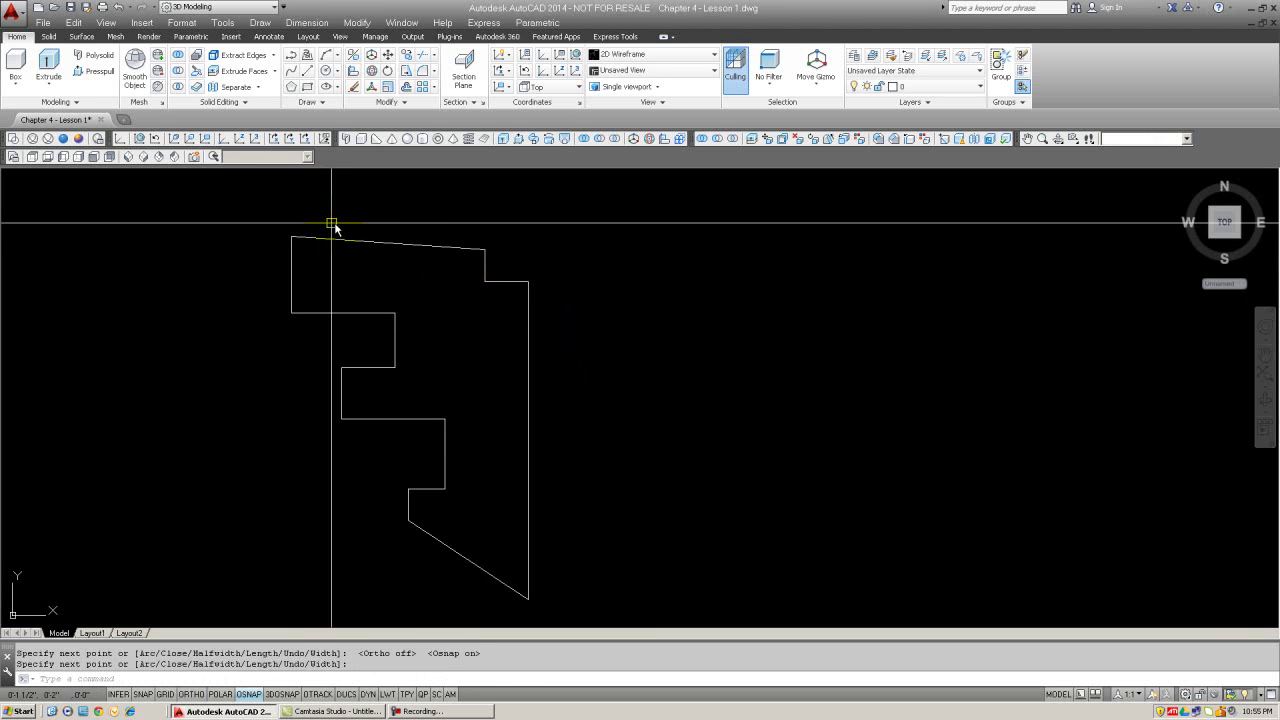
# Select the closed profile to check that it is one polyline, and clear the selection
pyautogui.press('Escape')
pyautogui.click(503, 282)
pyautogui.scroll(-2, 603, 329)
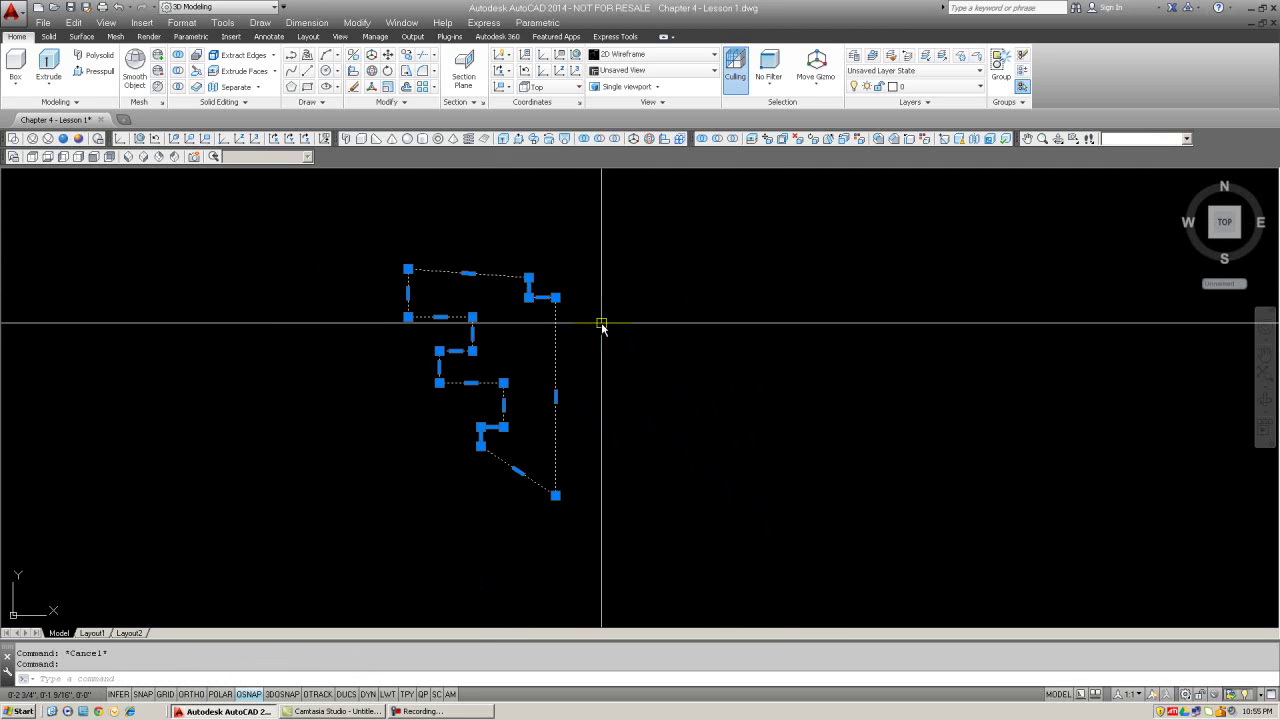
pyautogui.press('Escape')
pyautogui.scroll(3, 600, 308)
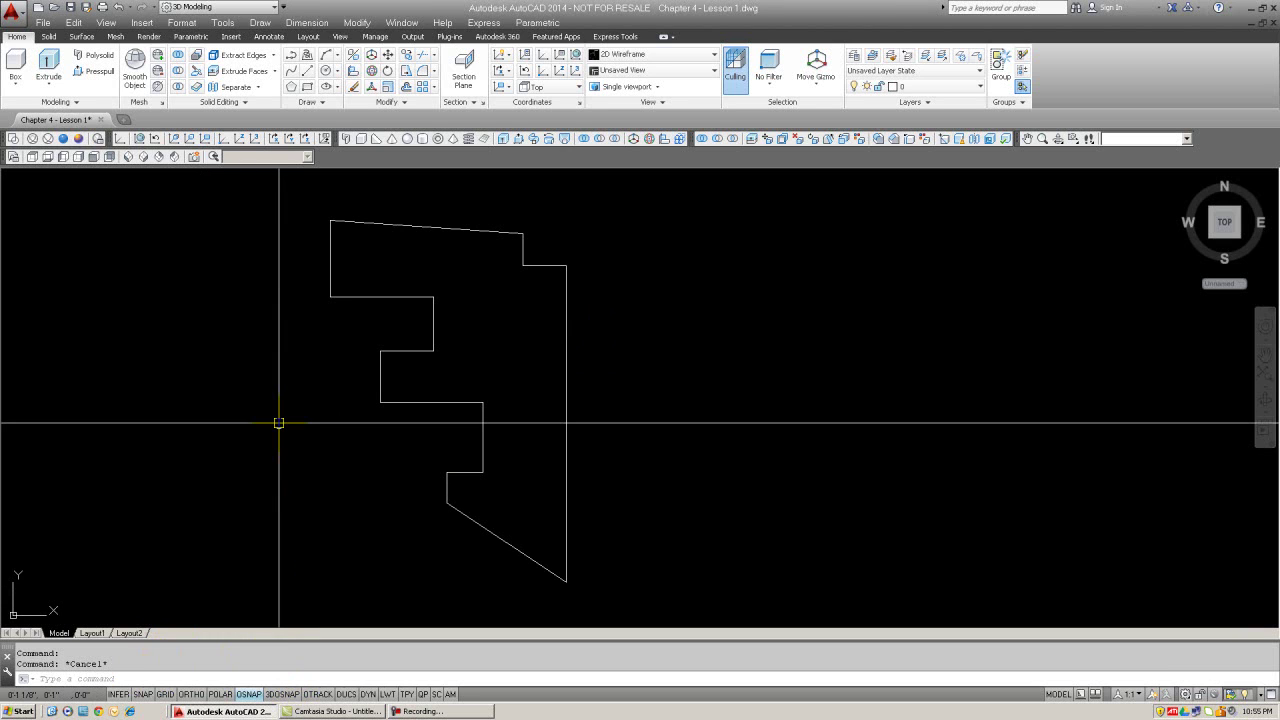
pyautogui.press('Escape')
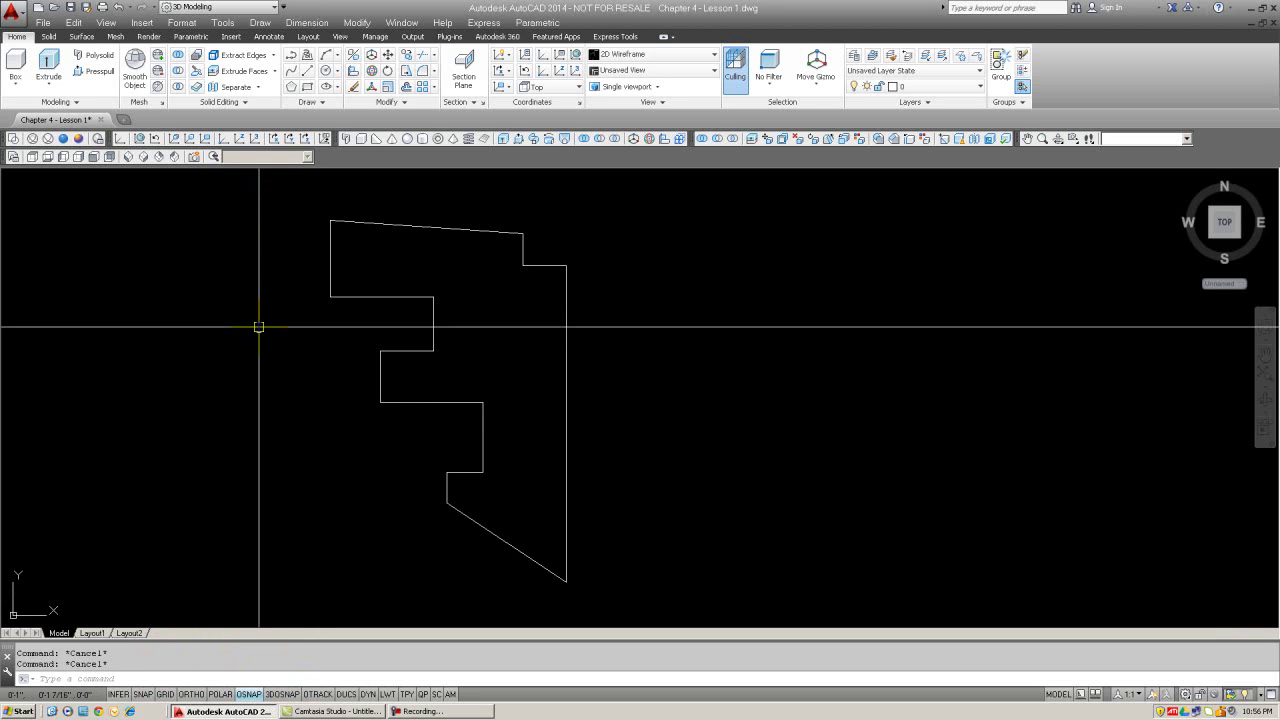
pyautogui.click(260, 22)
pyautogui.moveTo(265, 40)
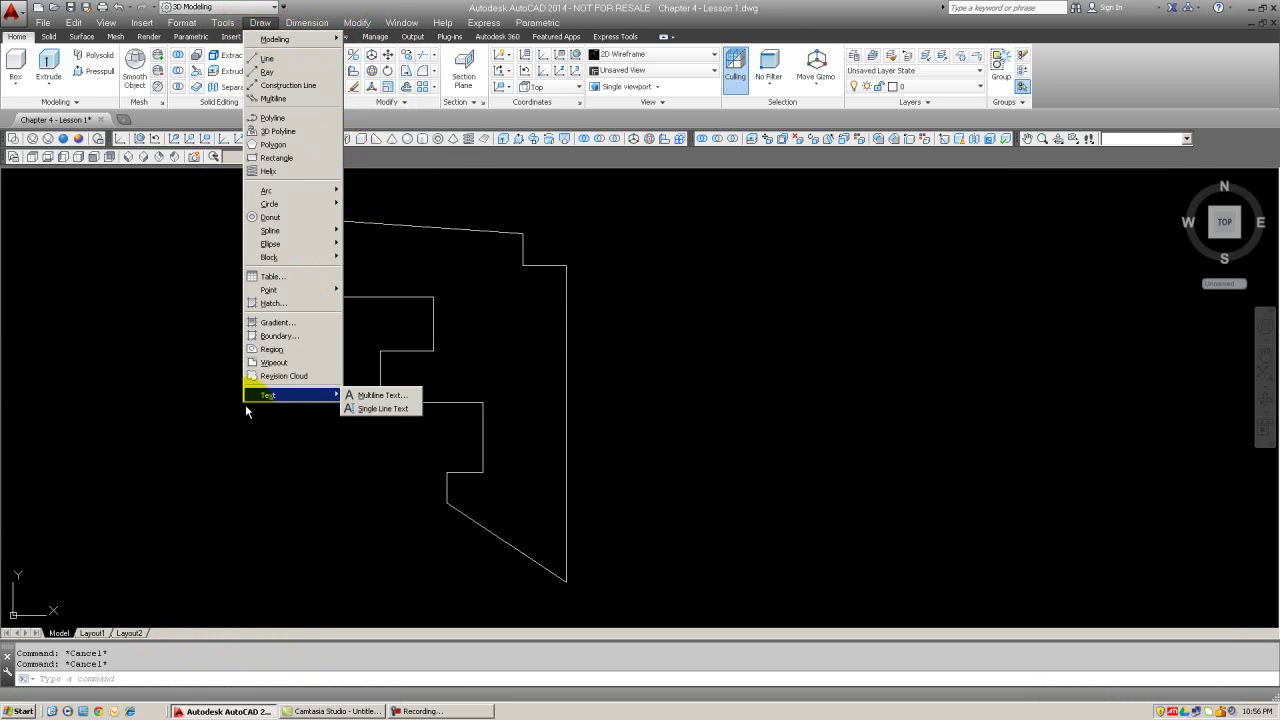
pyautogui.click(264, 386)
pyautogui.click(305, 288)
pyautogui.press('Escape')
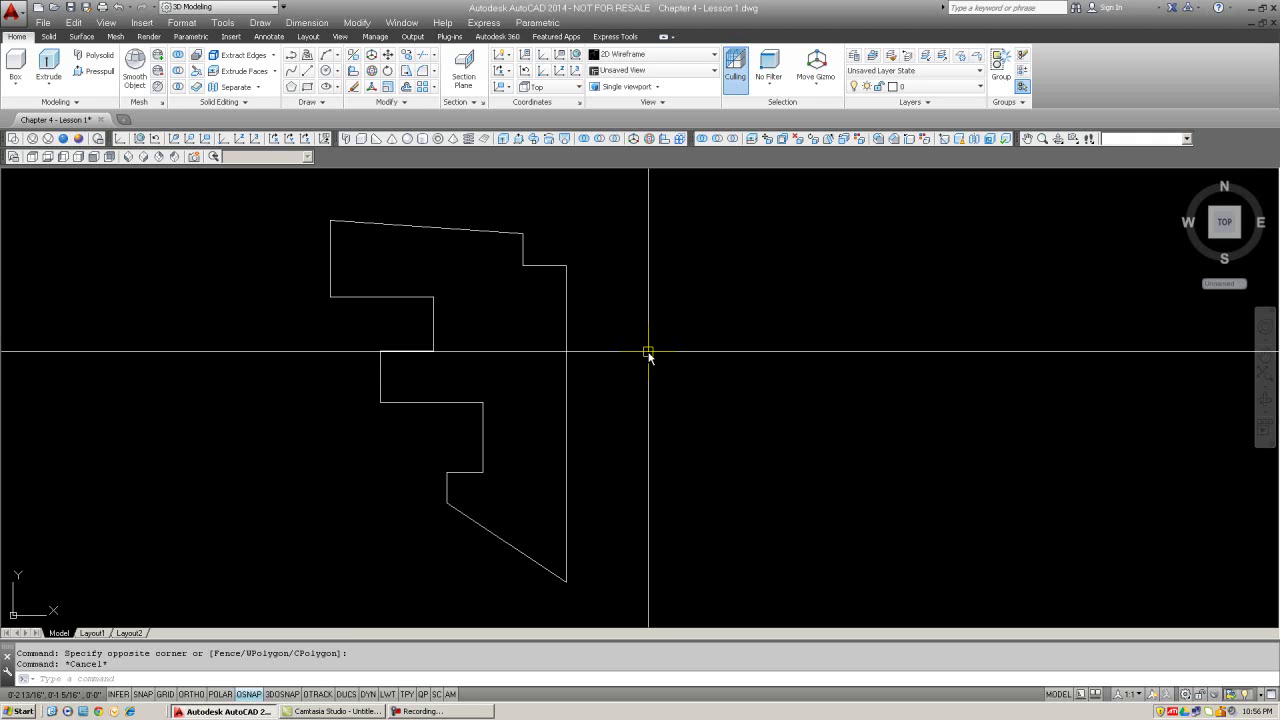
pyautogui.click(48, 36)
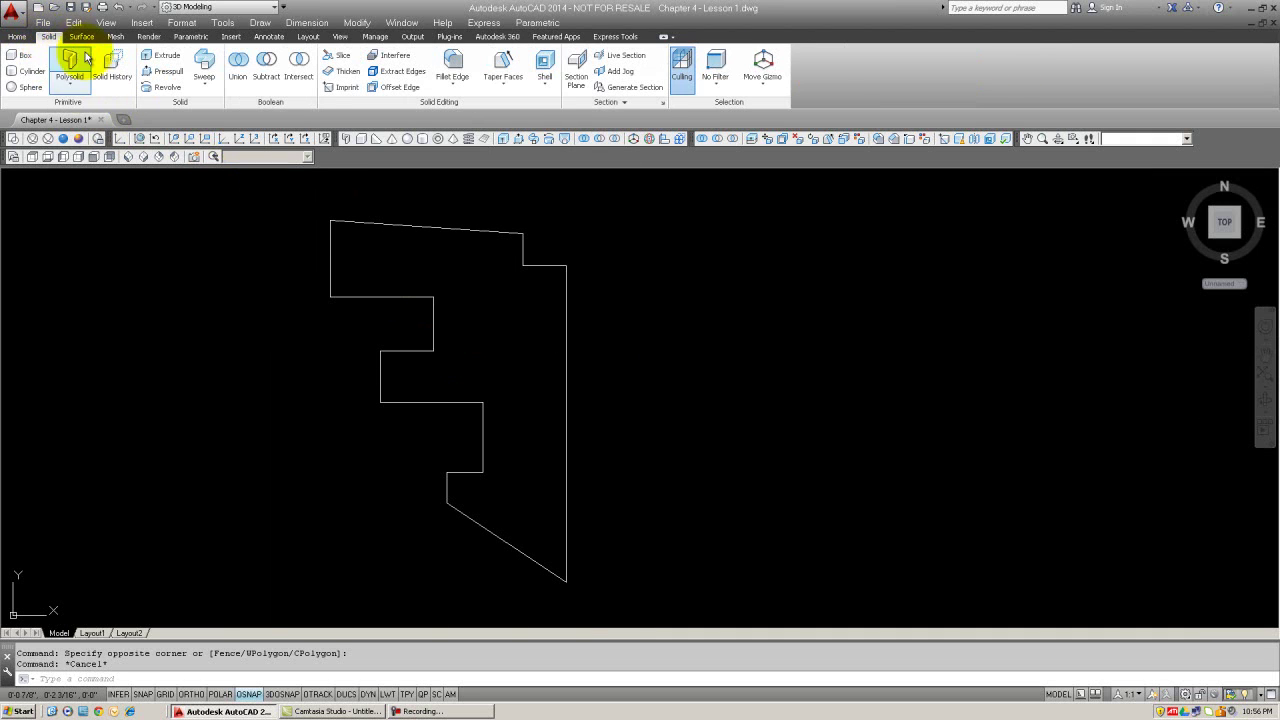
pyautogui.click(167, 88)
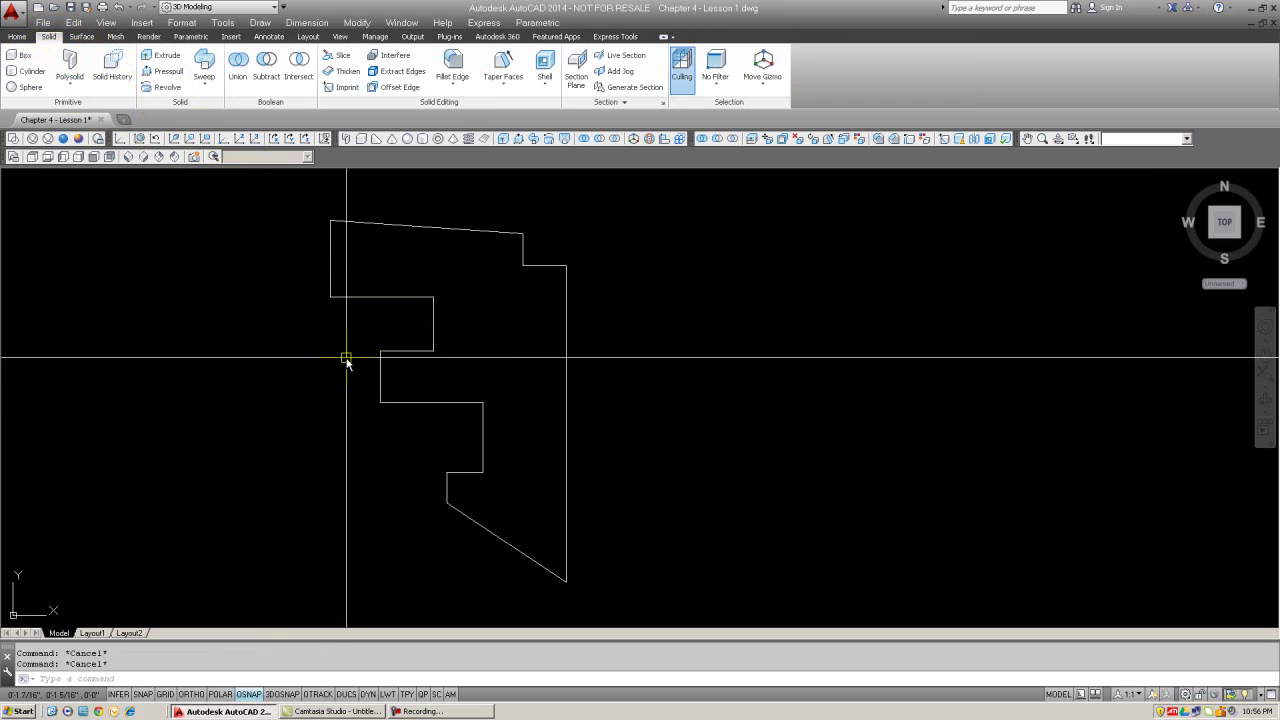
# Revolve the closed profile 360 degrees about its long vertical right edge, picking the edge's upper and lower endpoints as the axis
pyautogui.click(548, 144)
pyautogui.click(517, 233)
pyautogui.press('Return')
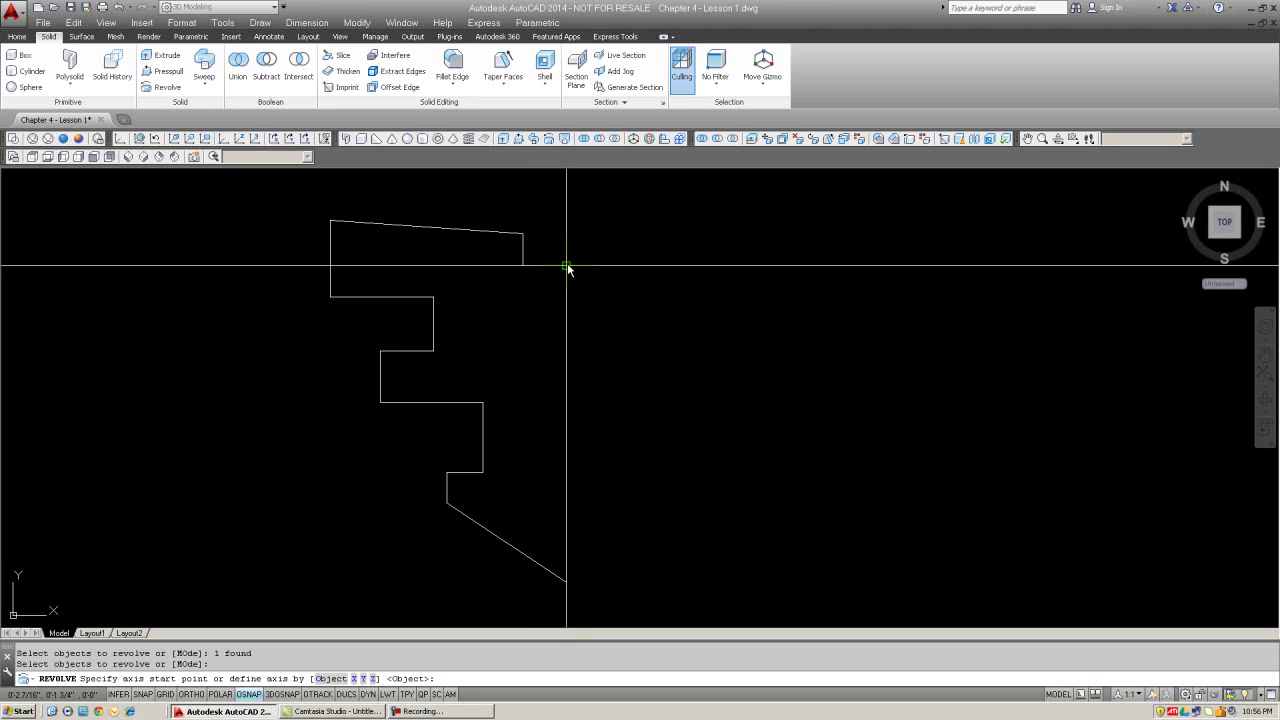
pyautogui.click(566, 266)
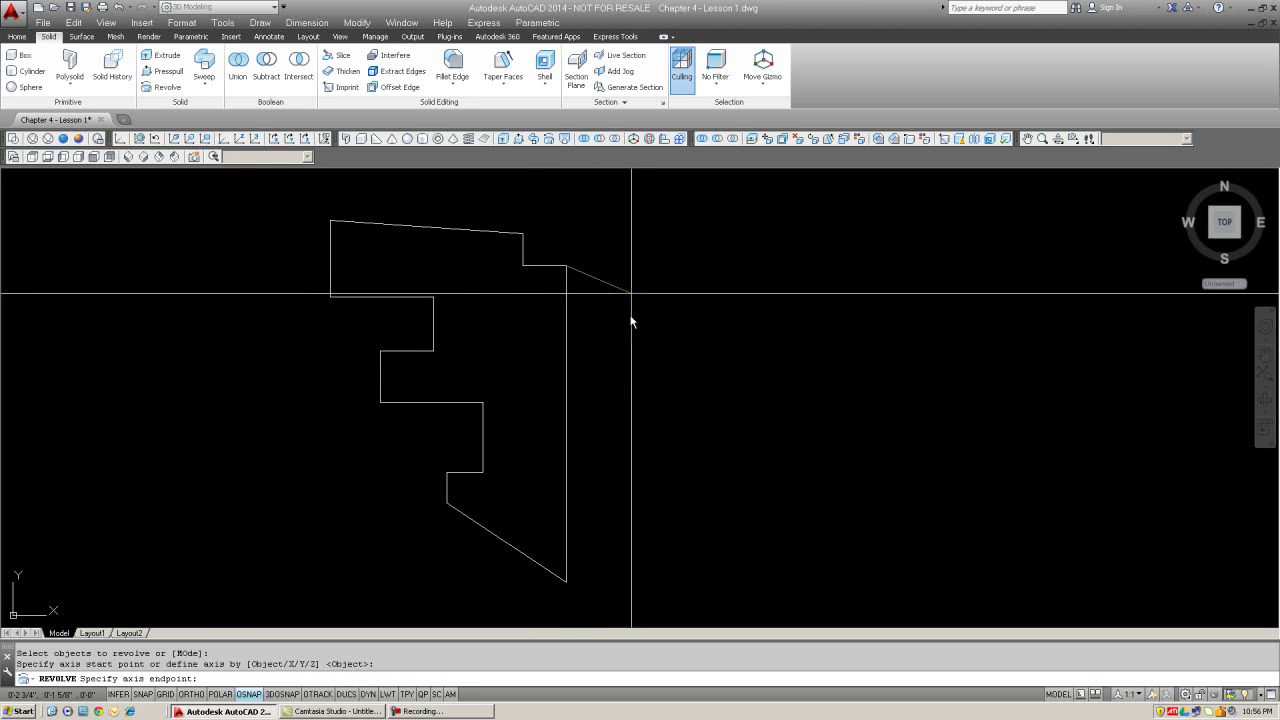
pyautogui.click(566, 582)
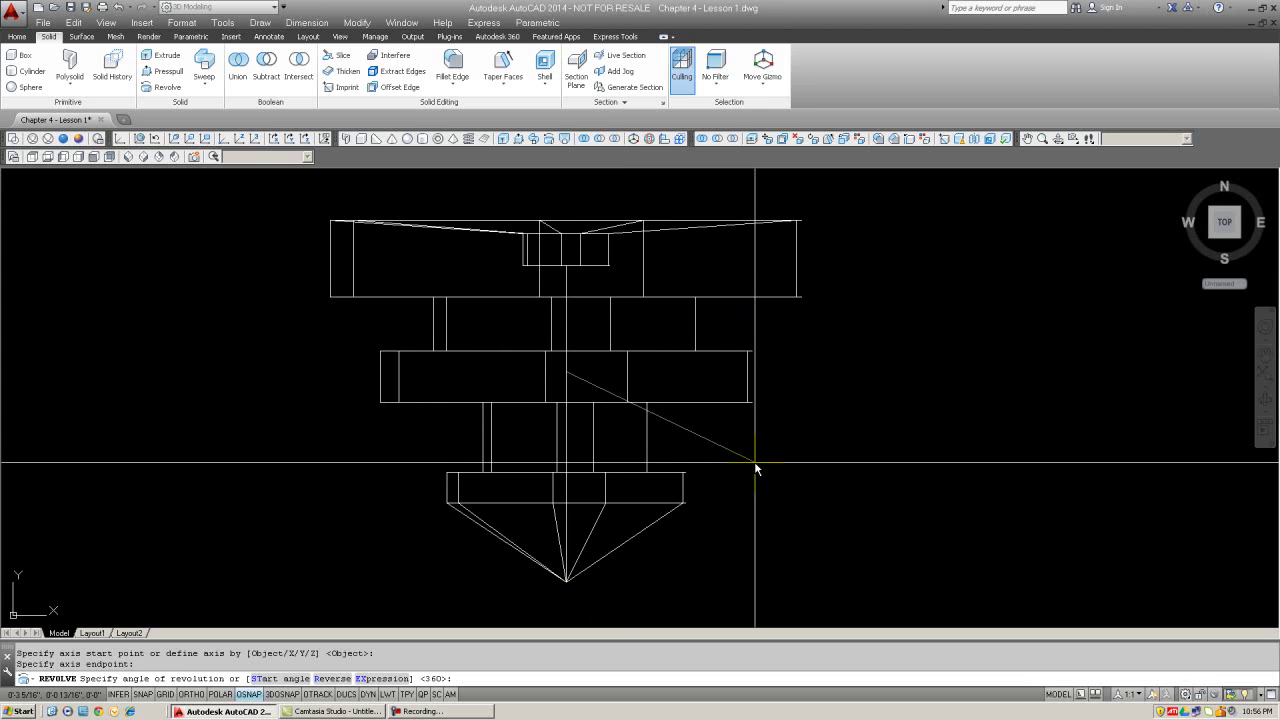
pyautogui.press('Return')
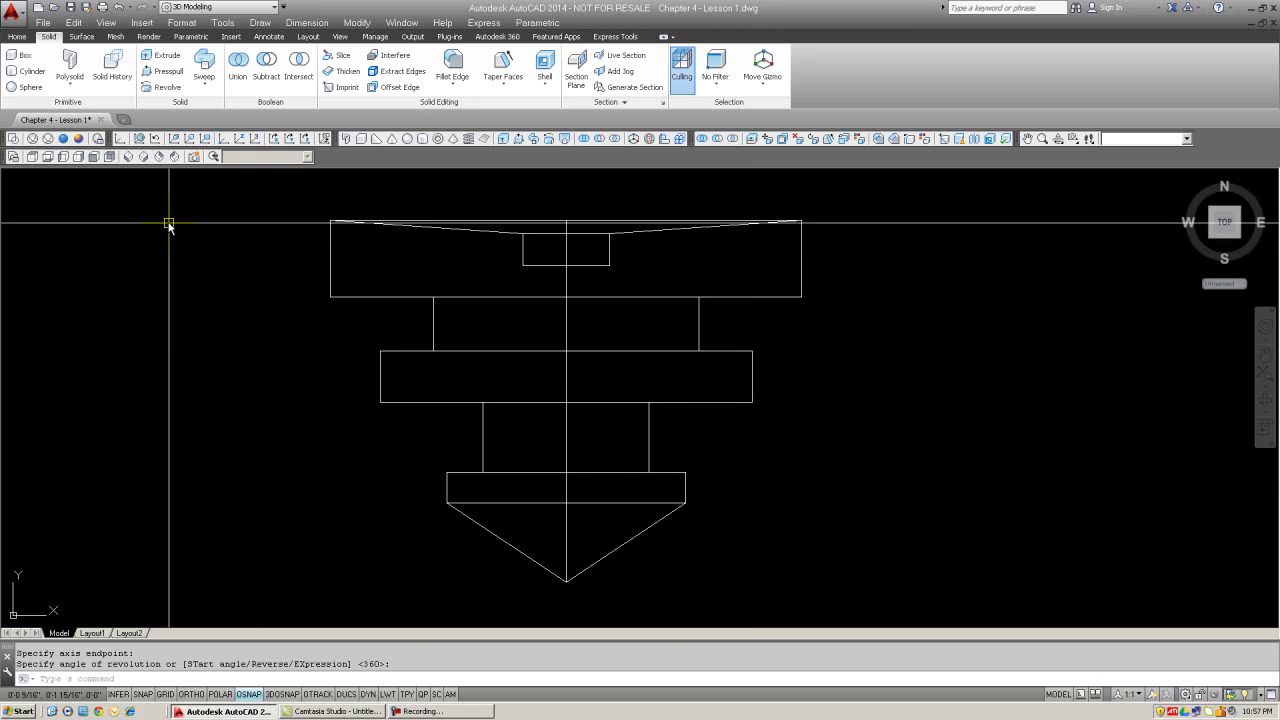
pyautogui.press('Return')
# Inspect the fully revolved solid in SW Isometric view with the Conceptual visual style, using Free Orbit to see it from another angle
pyautogui.click(127, 158)
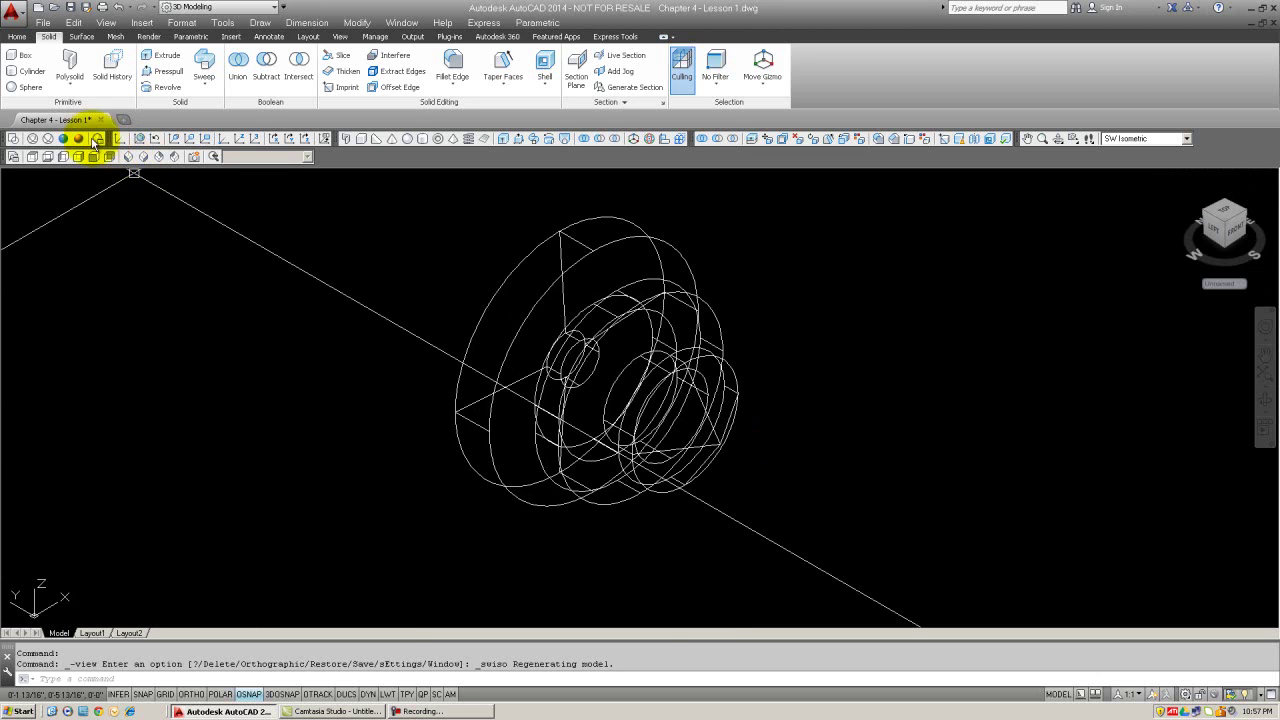
pyautogui.click(80, 140)
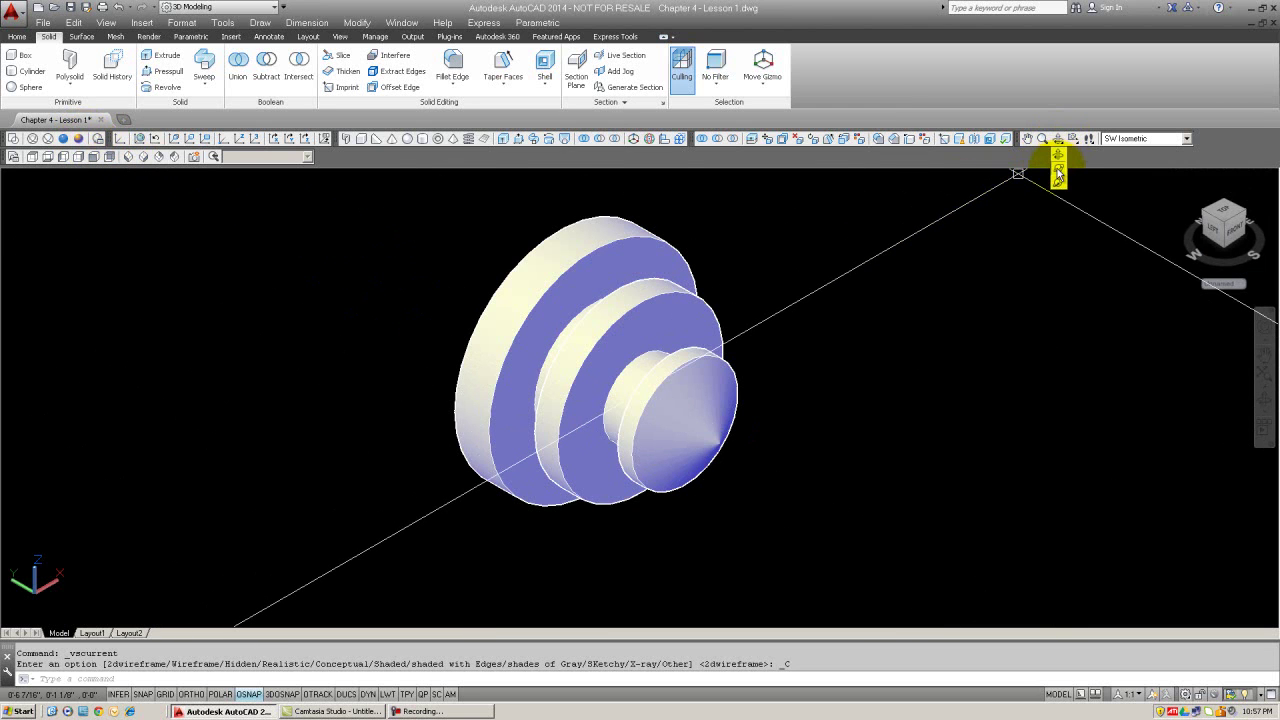
pyautogui.click(1057, 138)
pyautogui.moveTo(674, 323); pyautogui.dragTo(599, 313)
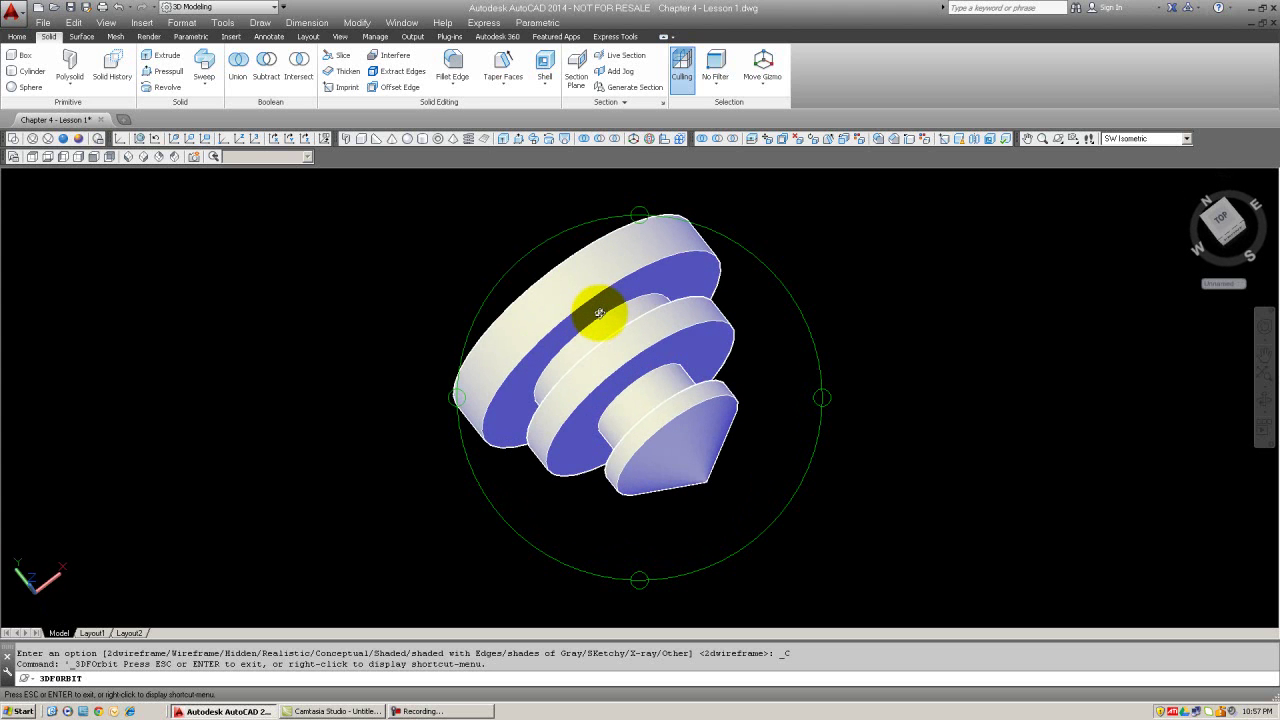
pyautogui.press('Escape')
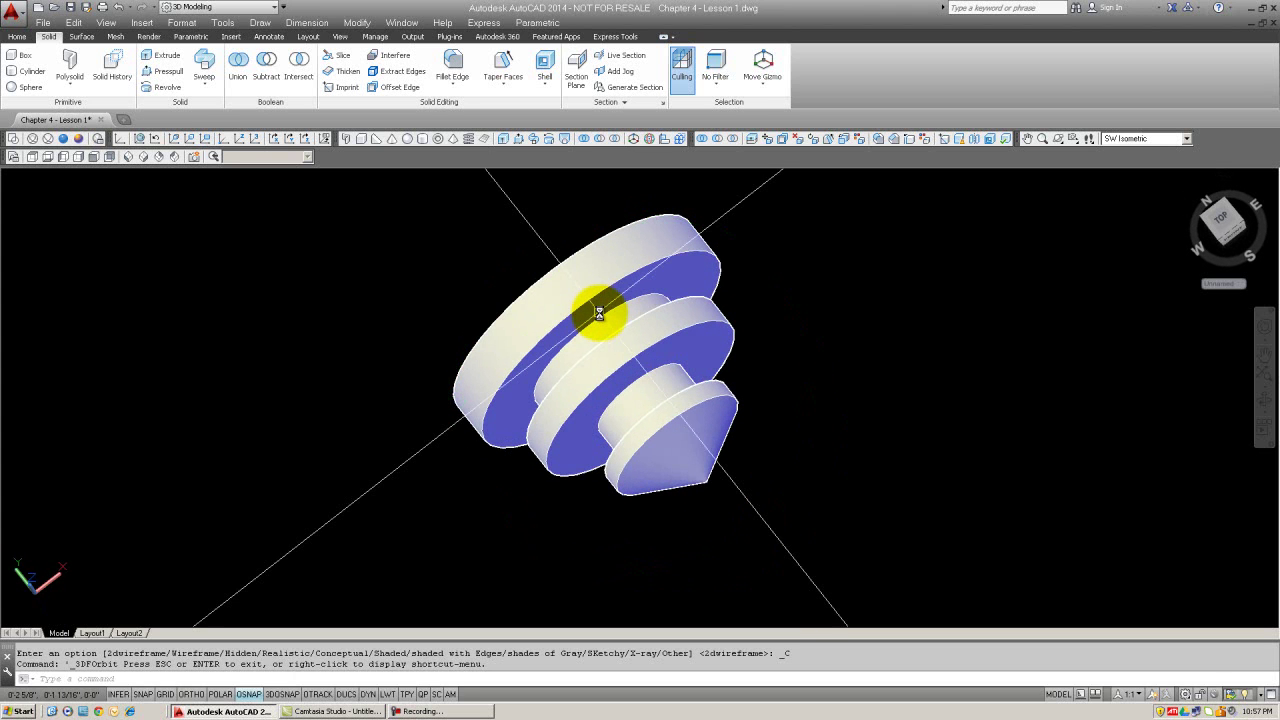
# Undo the orbit, the Conceptual style, the SW Isometric view and the 360-degree revolve
pyautogui.write('u')
pyautogui.press('Return')
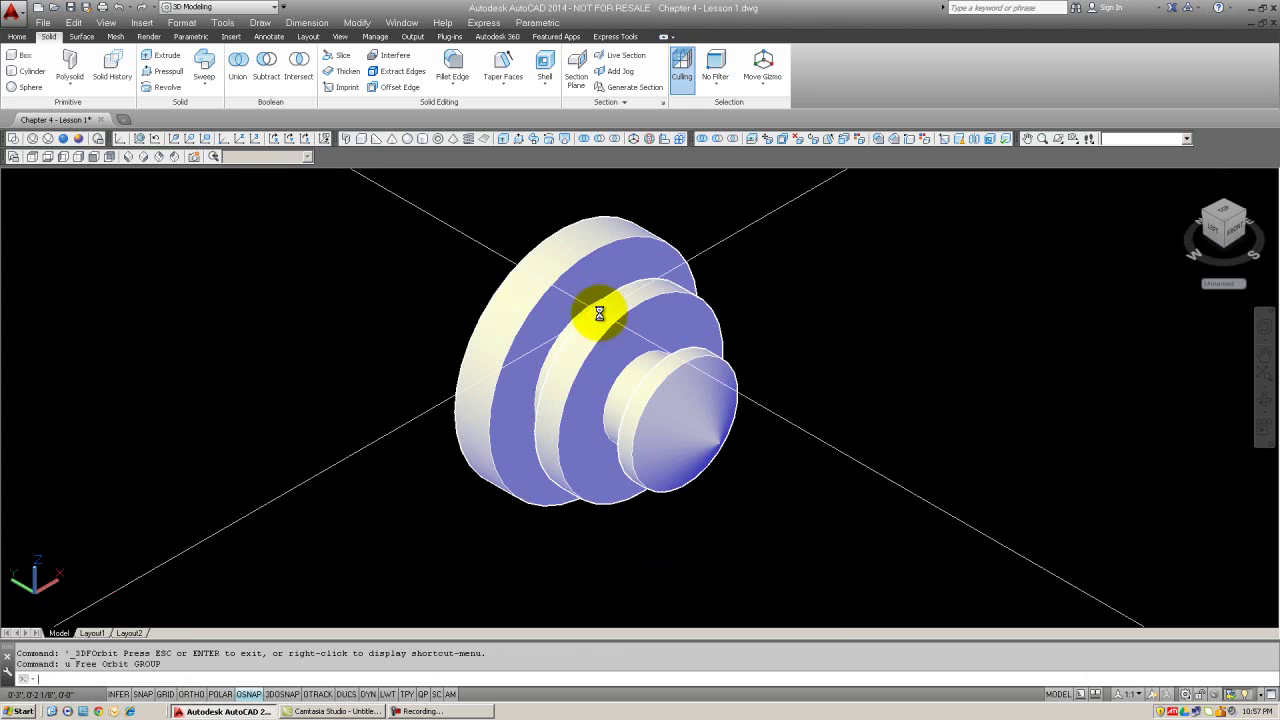
pyautogui.press('Return')
pyautogui.press('Return')
pyautogui.press('Return')
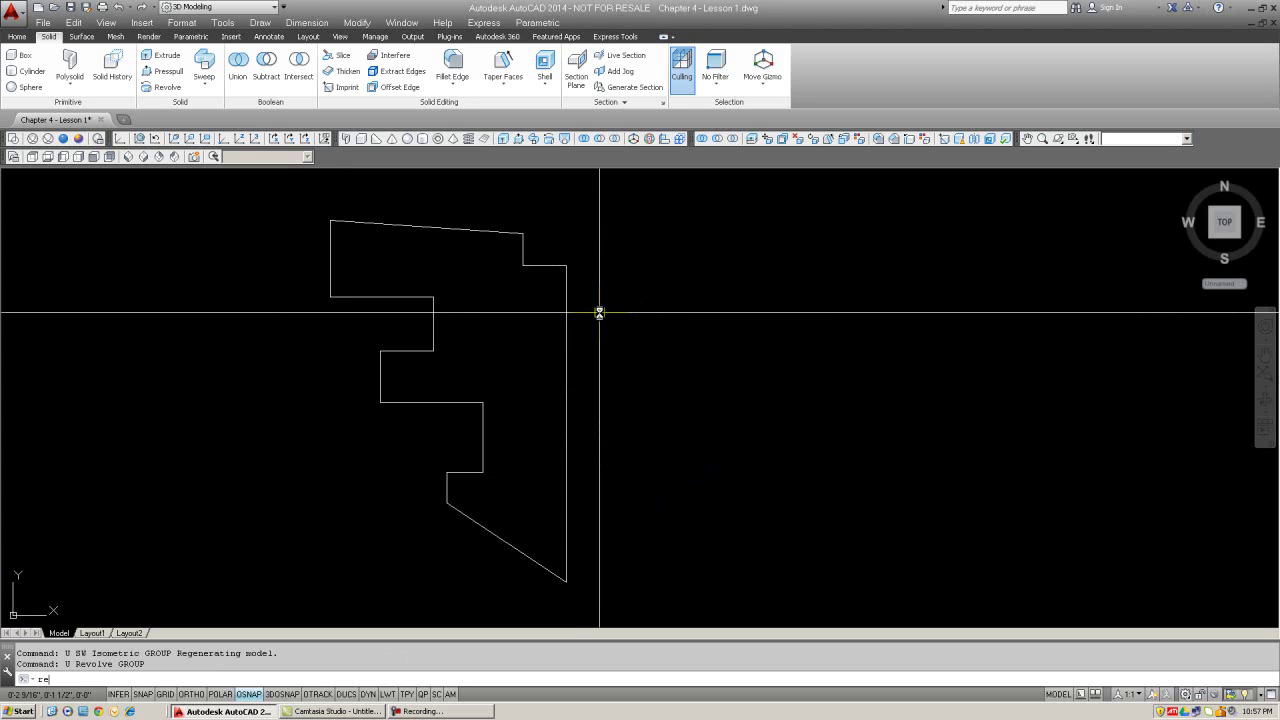
# Revolve the closed profile 270 degrees about the axis between the endpoints of its long vertical right edge
pyautogui.write('REVOLVE')
pyautogui.press('Return')
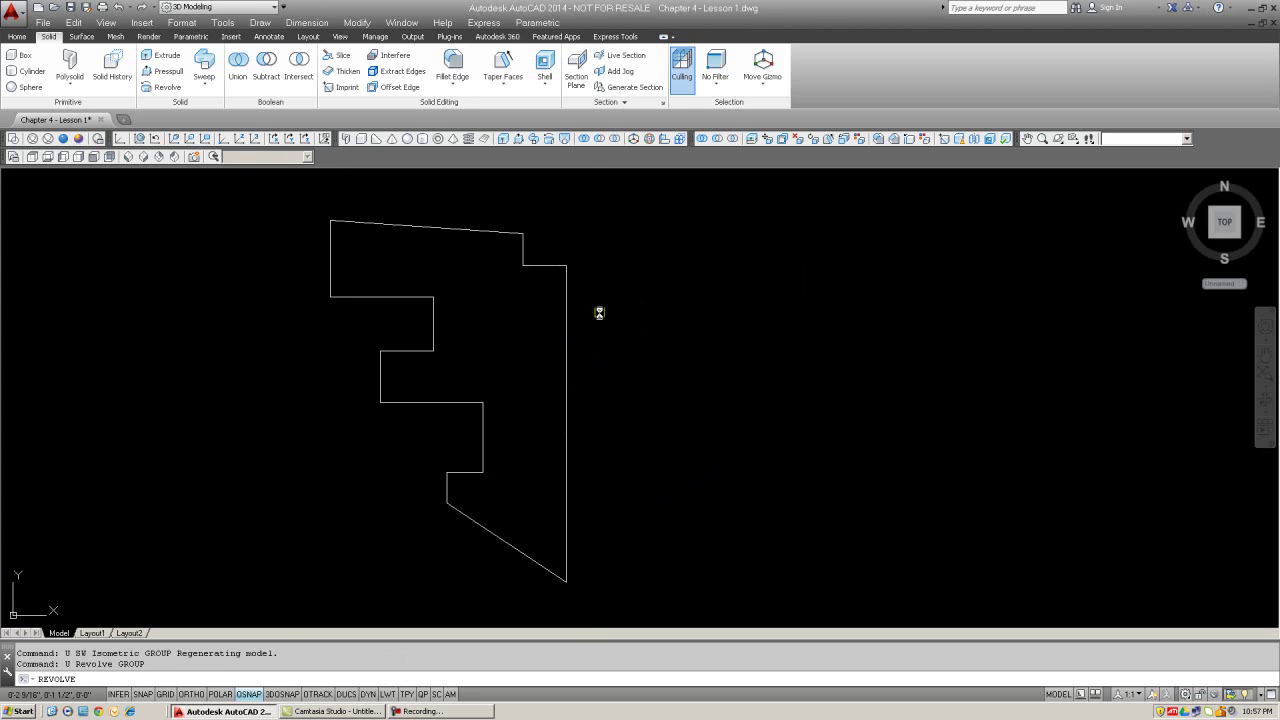
pyautogui.click(510, 232)
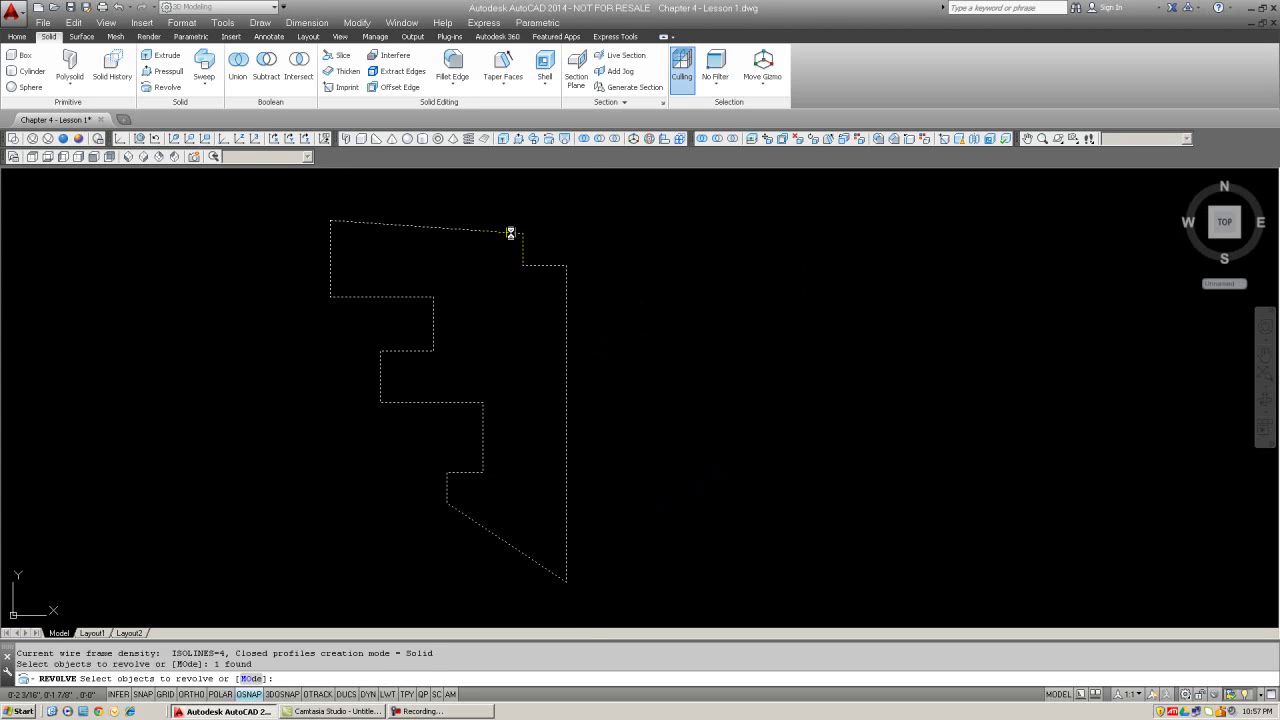
pyautogui.press('Return')
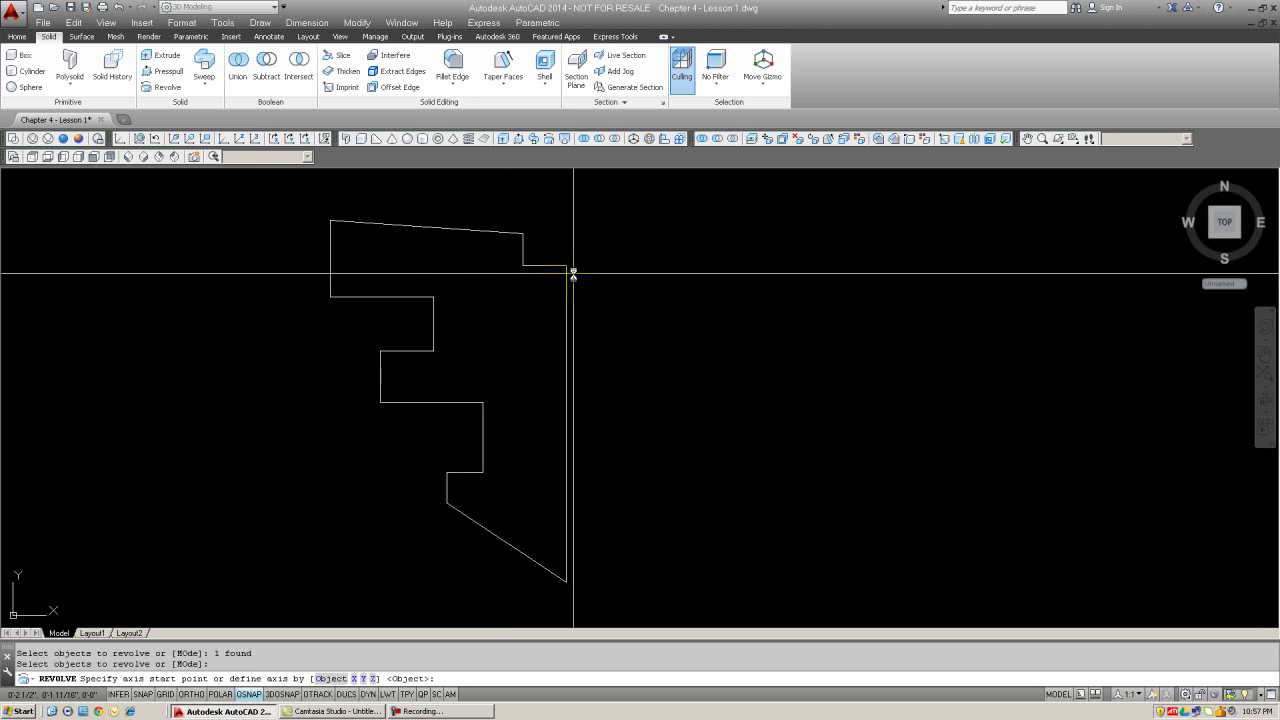
pyautogui.click(566, 265)
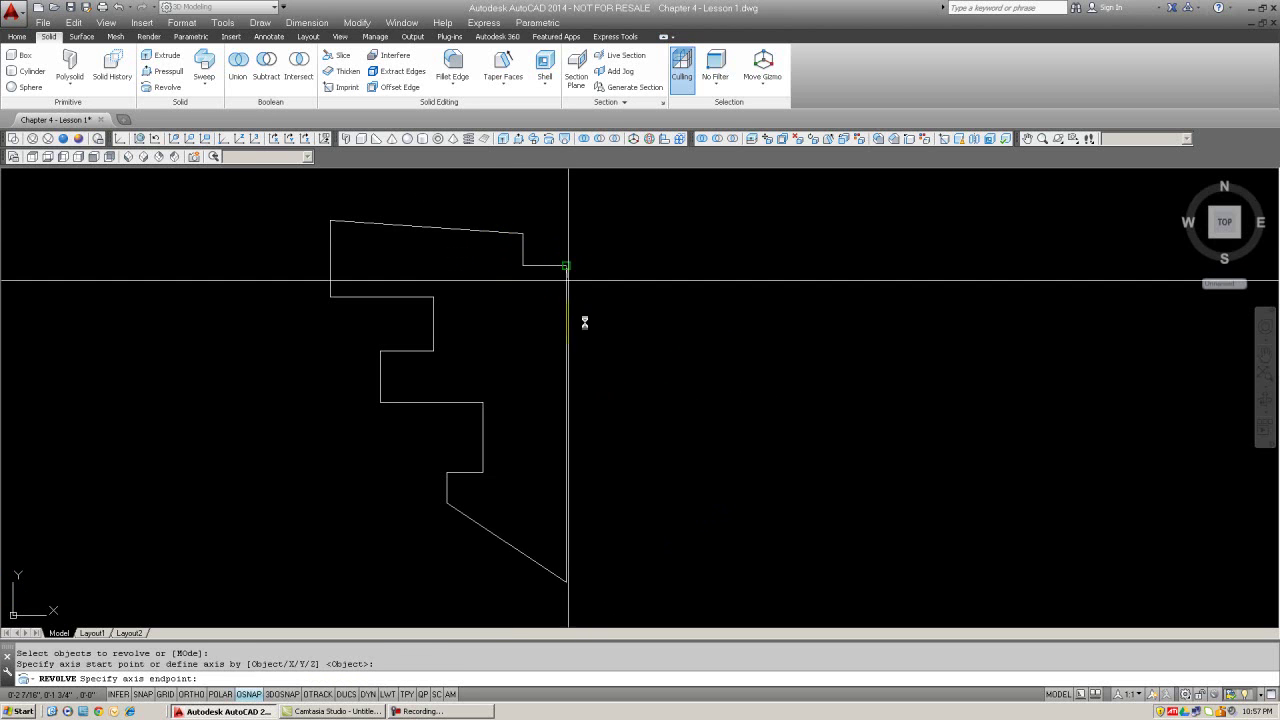
pyautogui.click(566, 582)
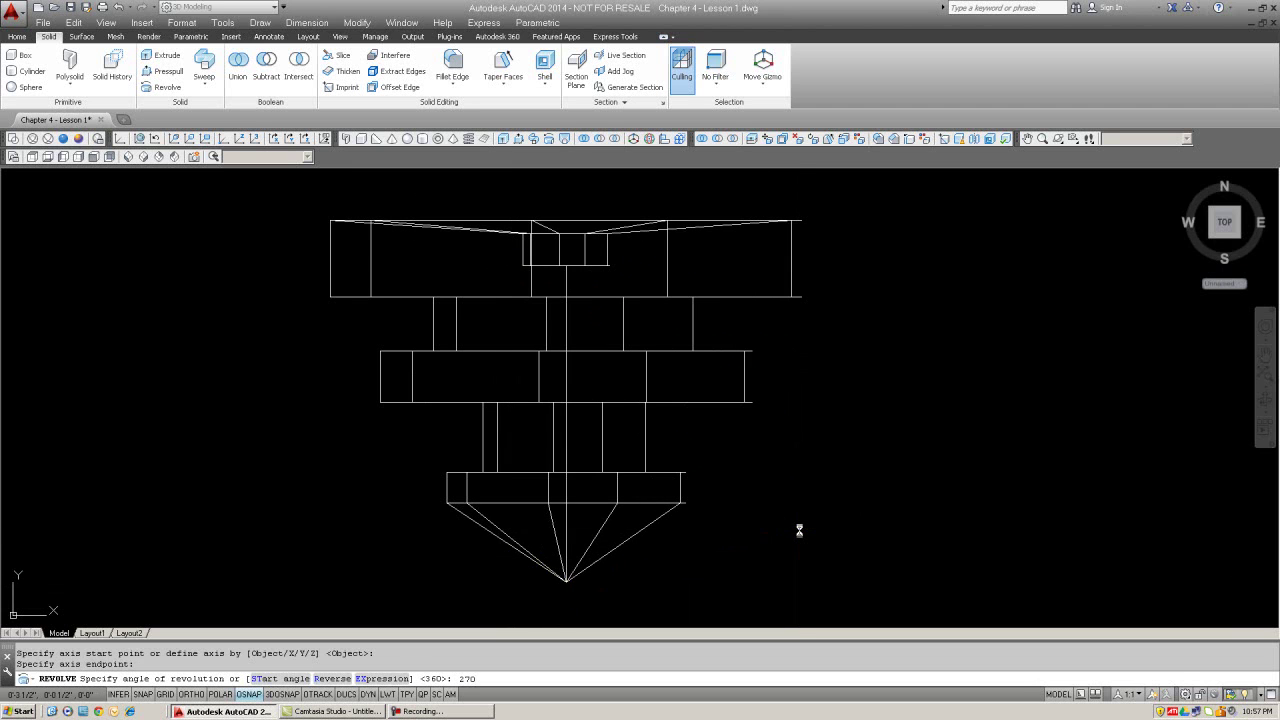
pyautogui.press('Return')
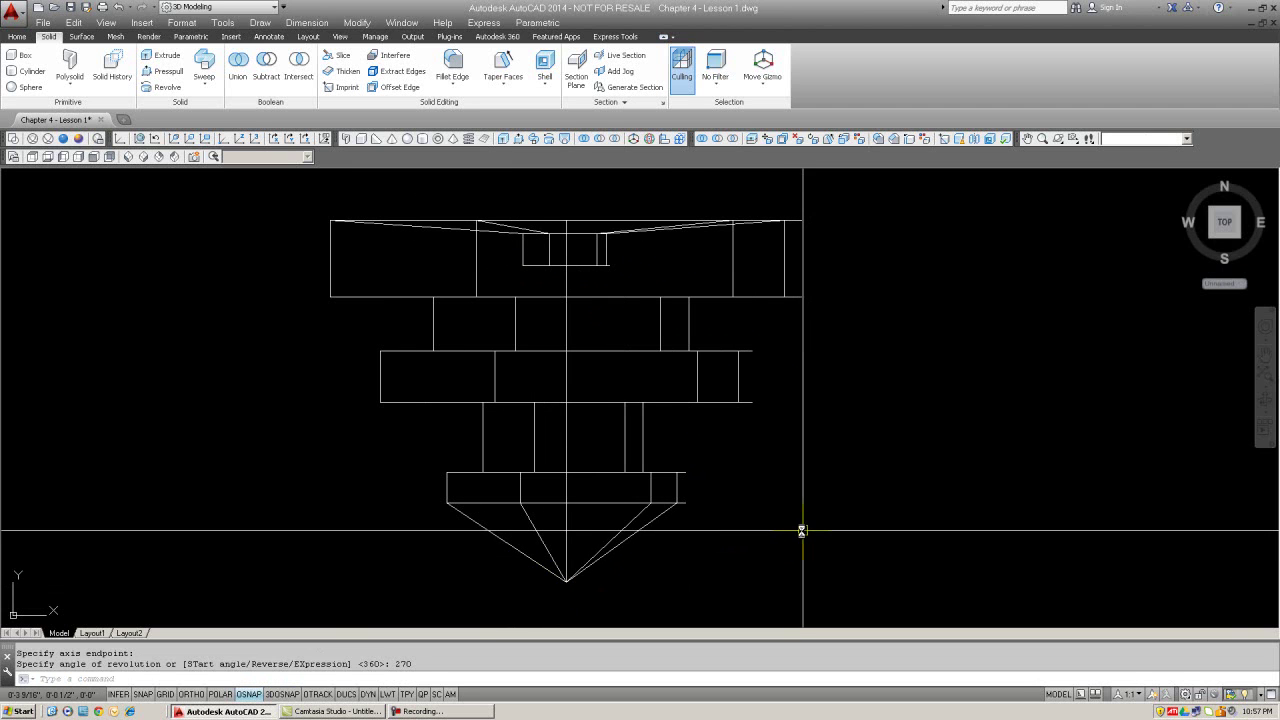
# Examine the partially revolved solid's cut faces in SW Isometric view with the Conceptual visual style
pyautogui.click(127, 157)
pyautogui.click(79, 138)
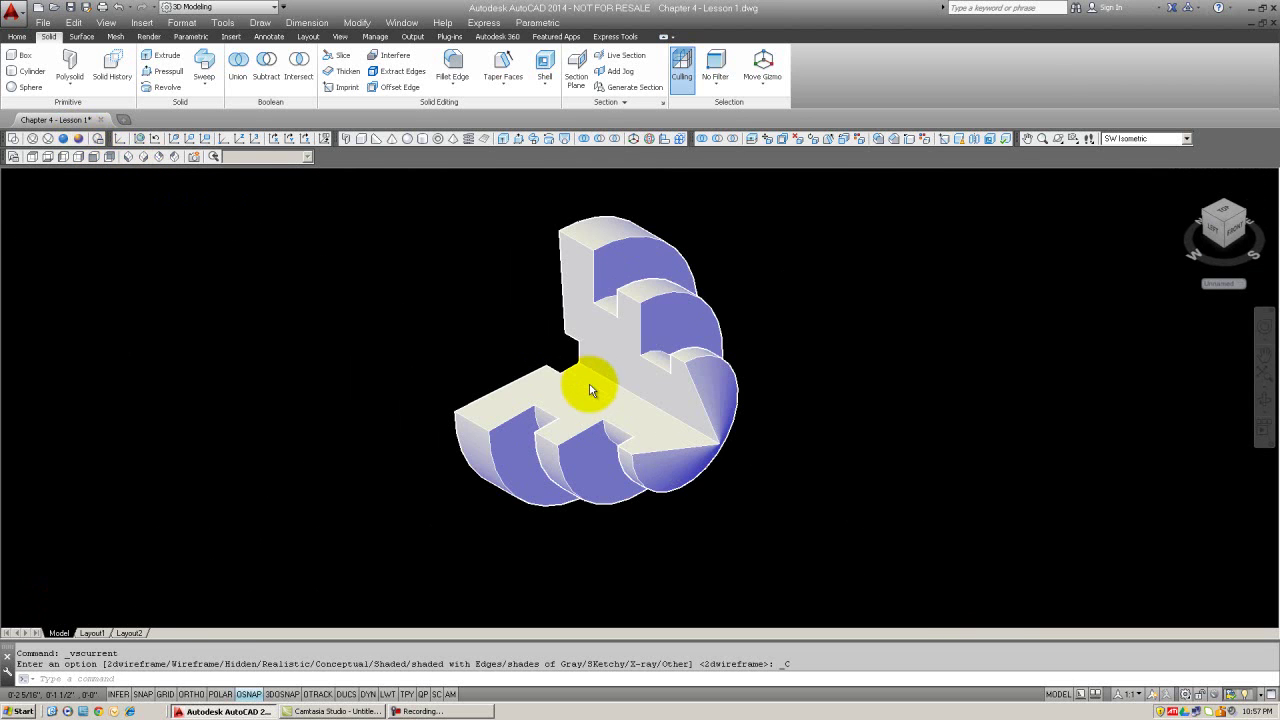
pyautogui.scroll(2, 590, 390)
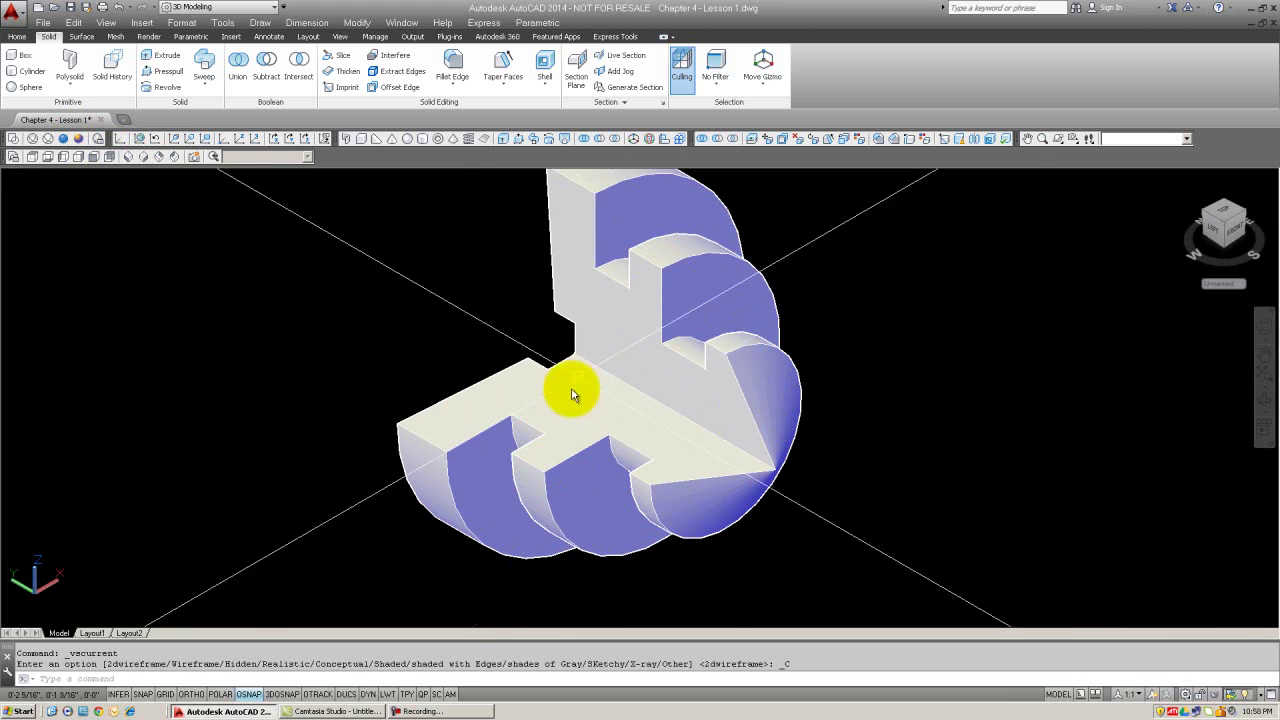
pyautogui.scroll(-2, 635, 410)
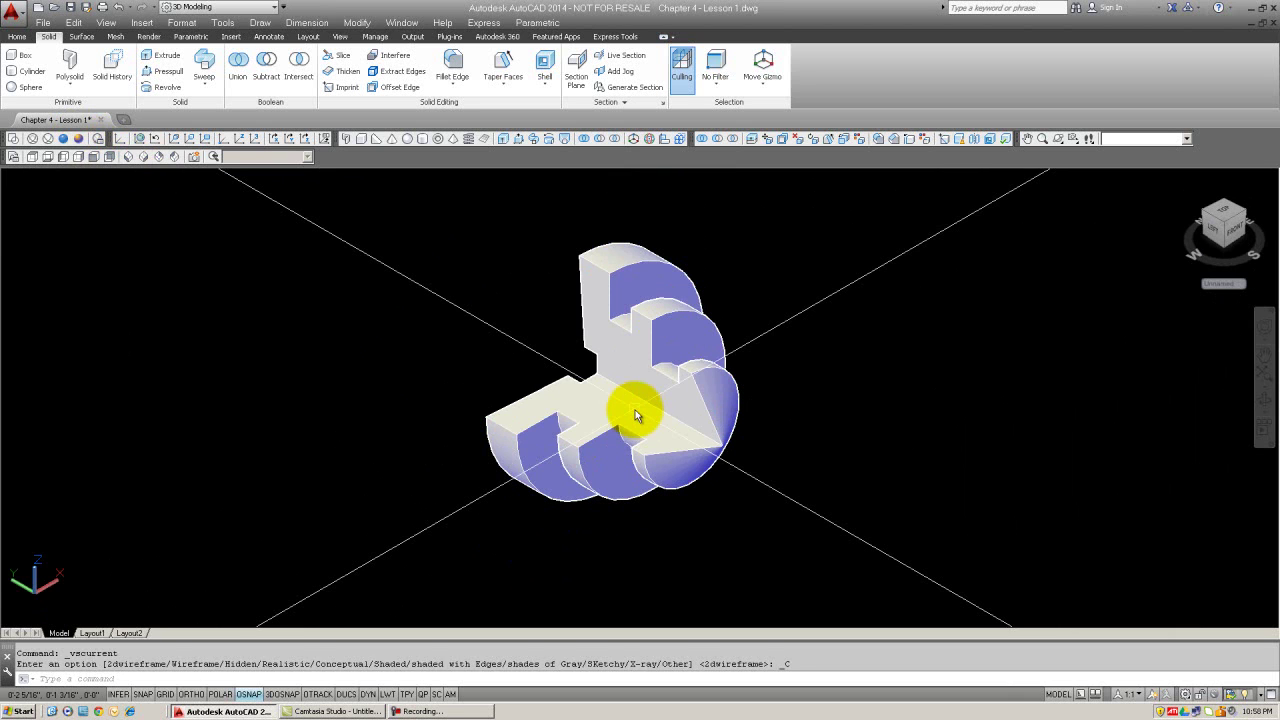
# Undo the Conceptual style, the SW Isometric view and the 270-degree revolve
pyautogui.press('Escape')
pyautogui.write('U')
pyautogui.press('Return')
pyautogui.write('u')
pyautogui.press('Return')
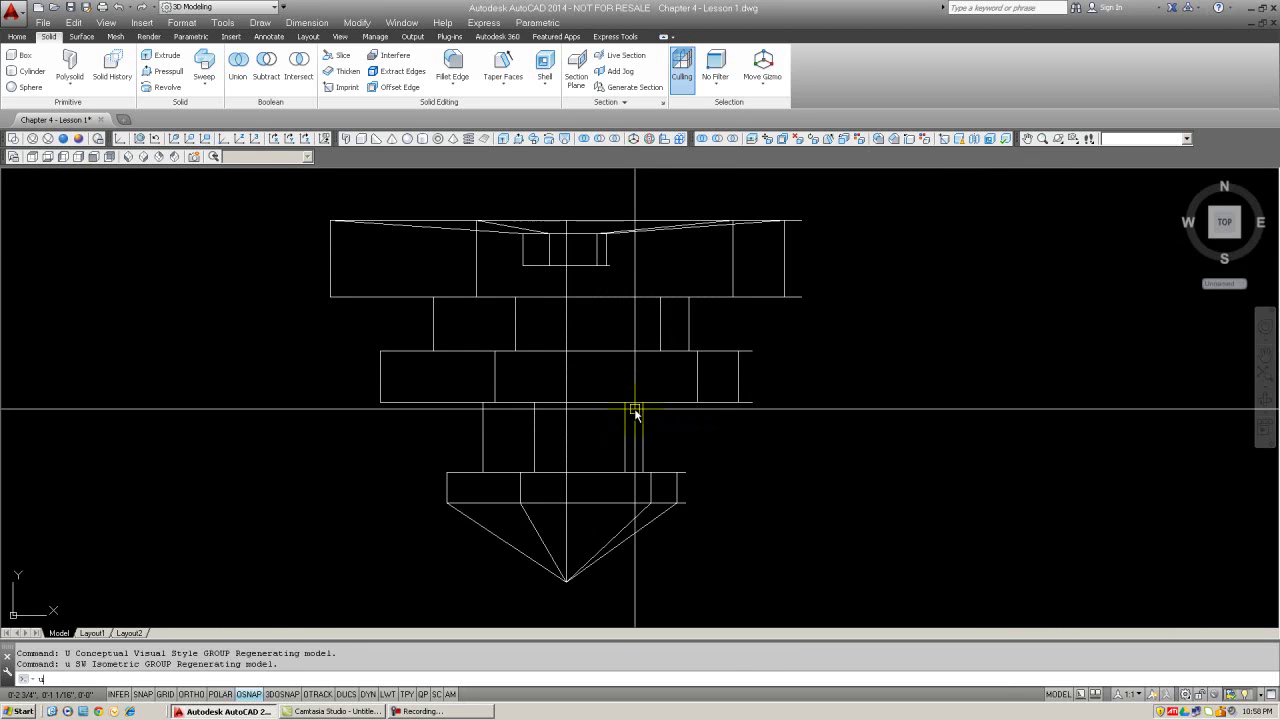
pyautogui.write('U')
pyautogui.press('Return')
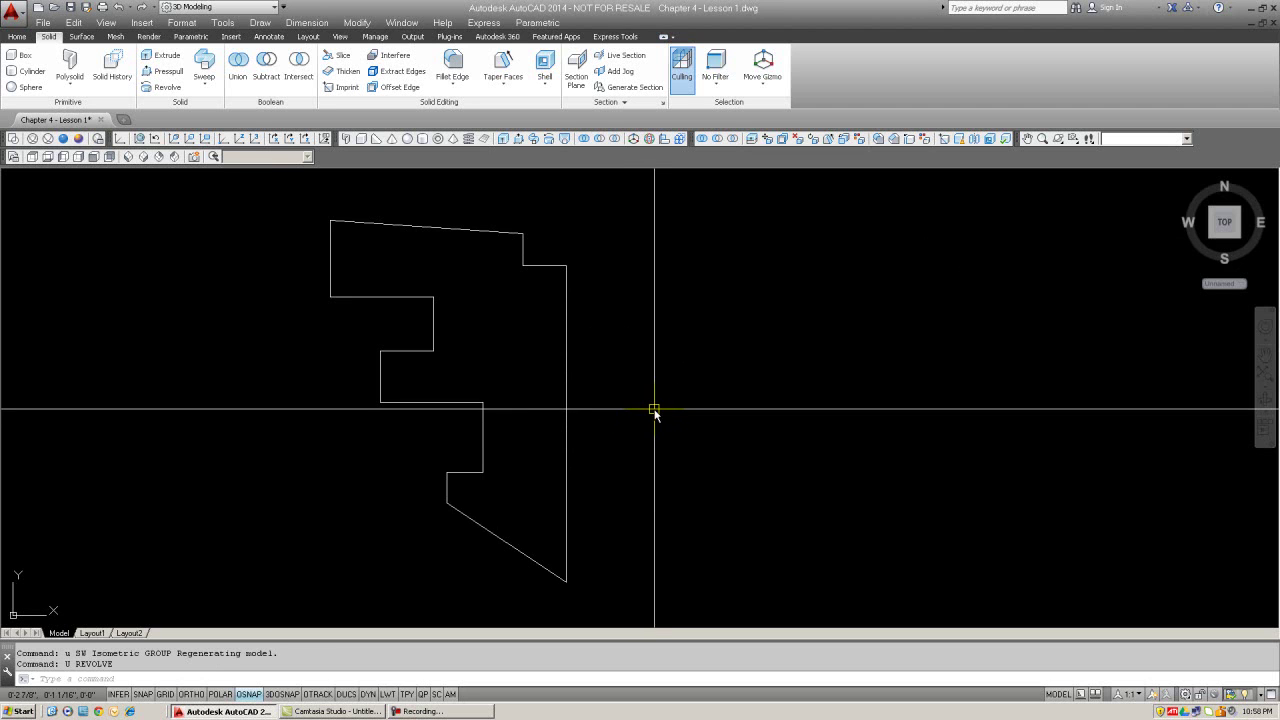
# Revolve the closed profile 270 degrees about a vertical axis picked a short distance away from its long straight edge, using Ortho
pyautogui.click(167, 88)
pyautogui.click(422, 233)
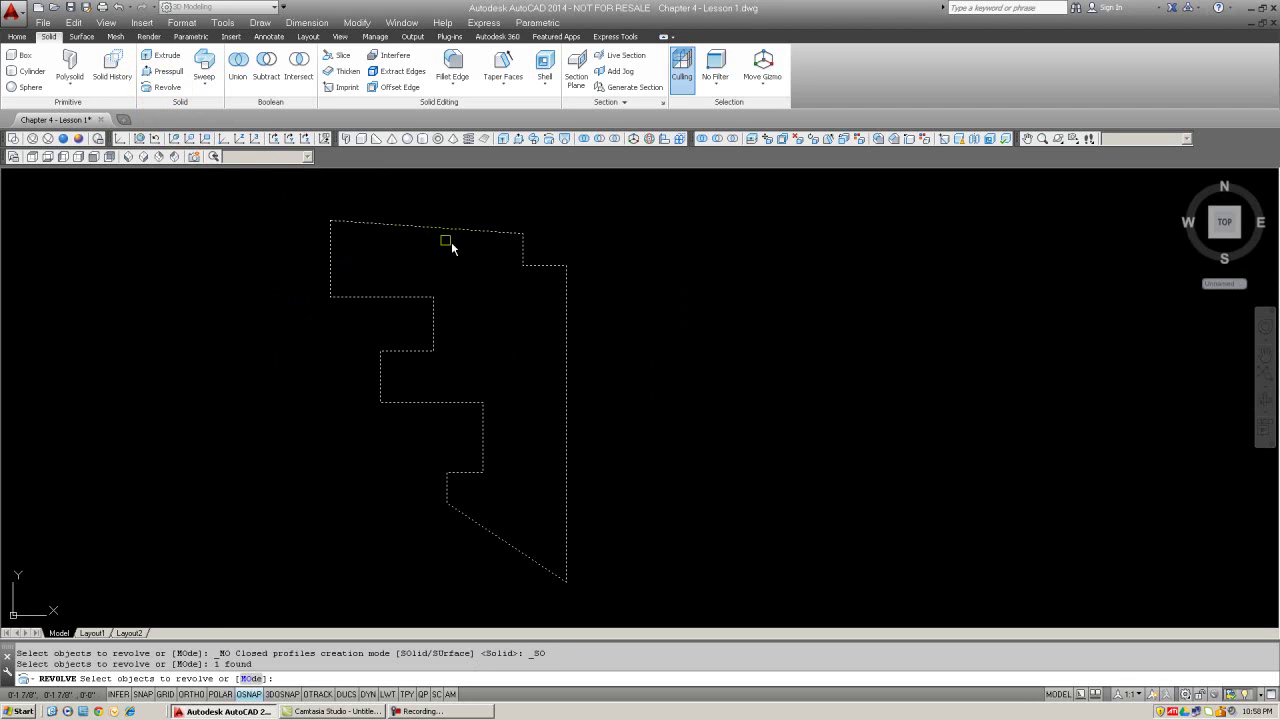
pyautogui.press('Return')
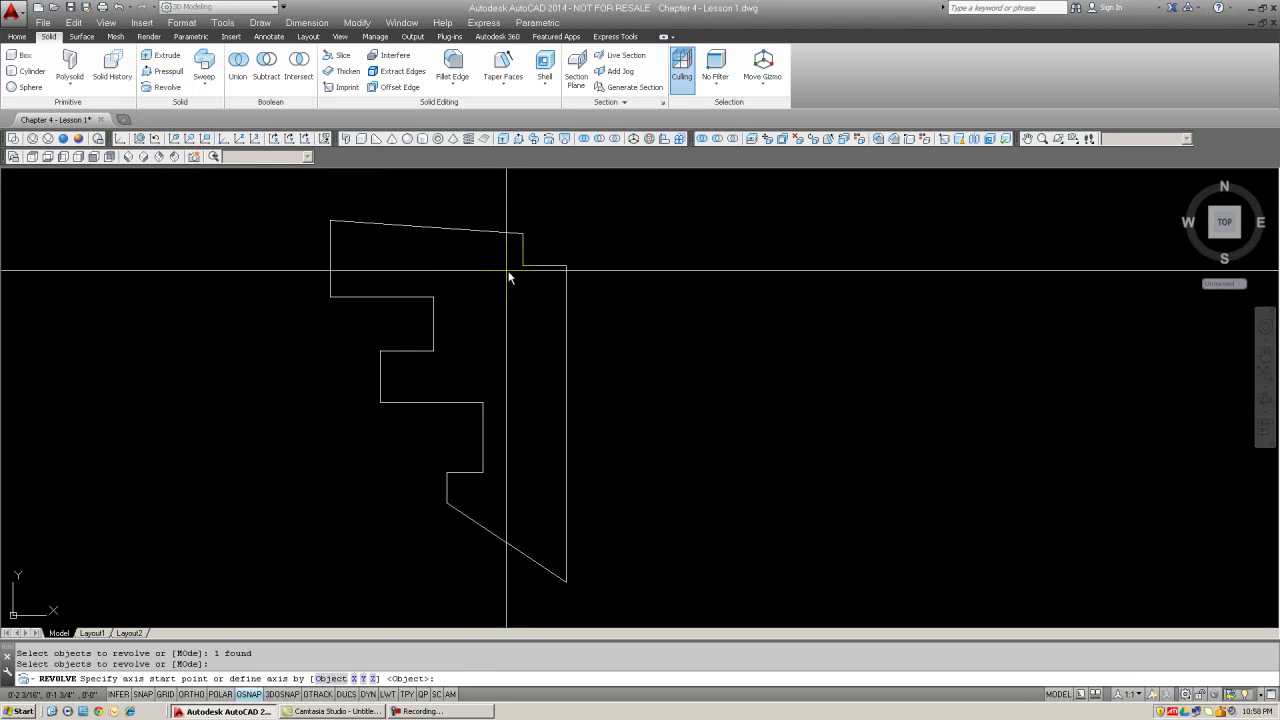
pyautogui.click(624, 243)
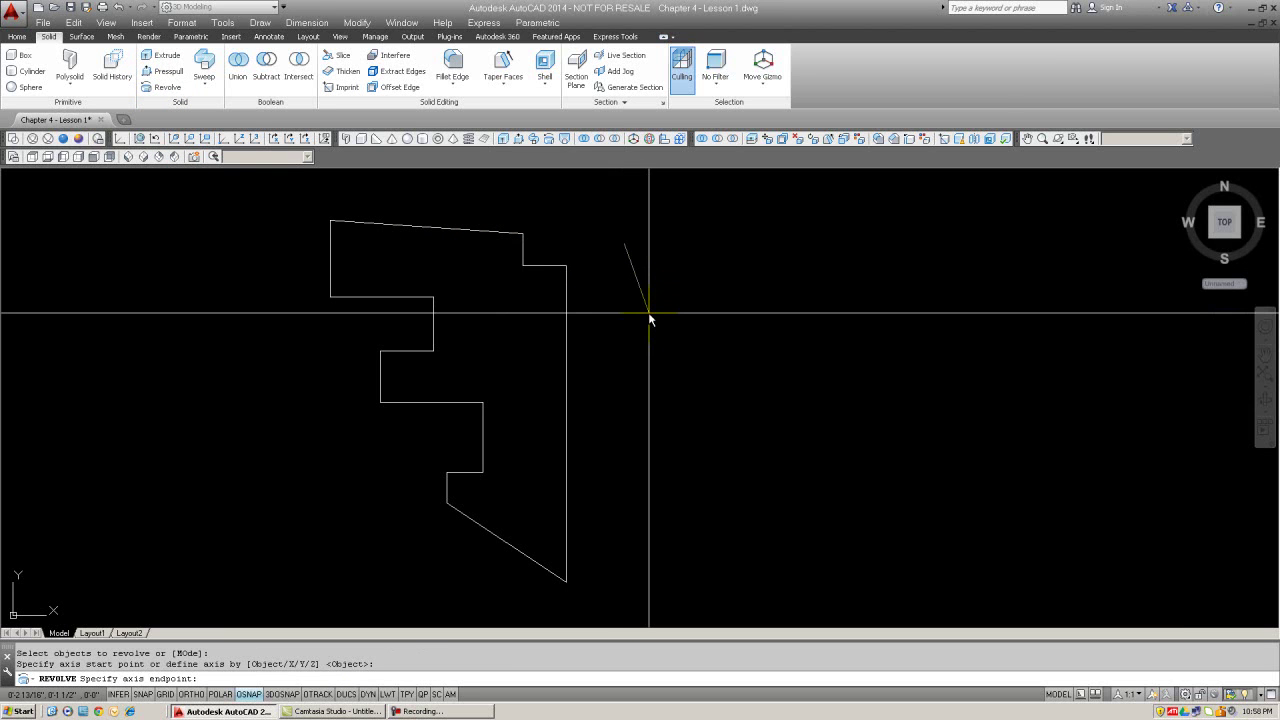
pyautogui.press('F8')
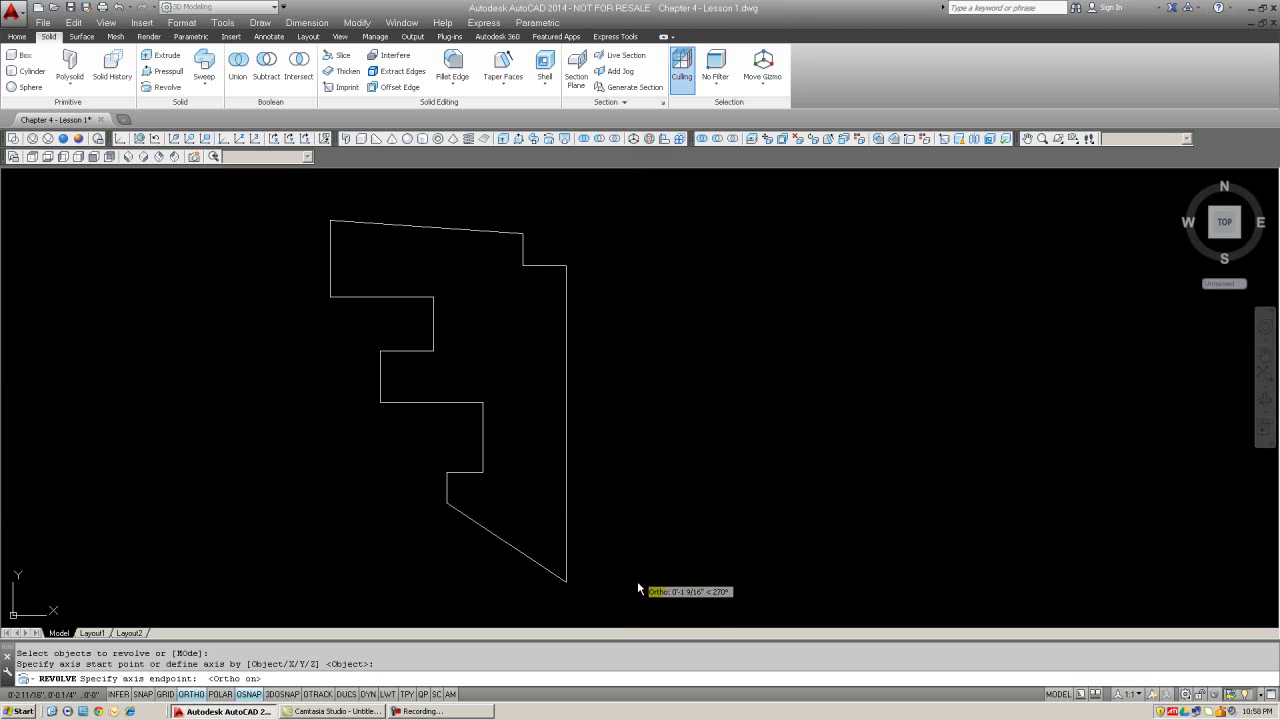
pyautogui.click(627, 612)
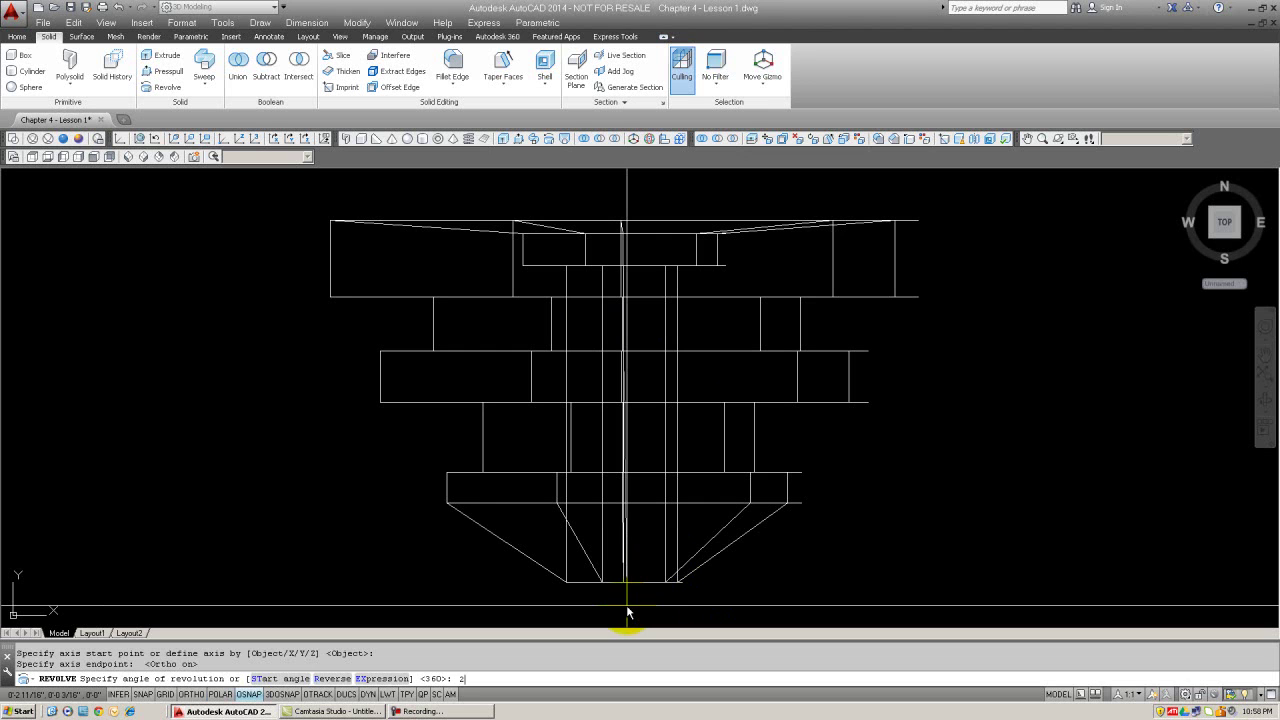
pyautogui.press('Return')
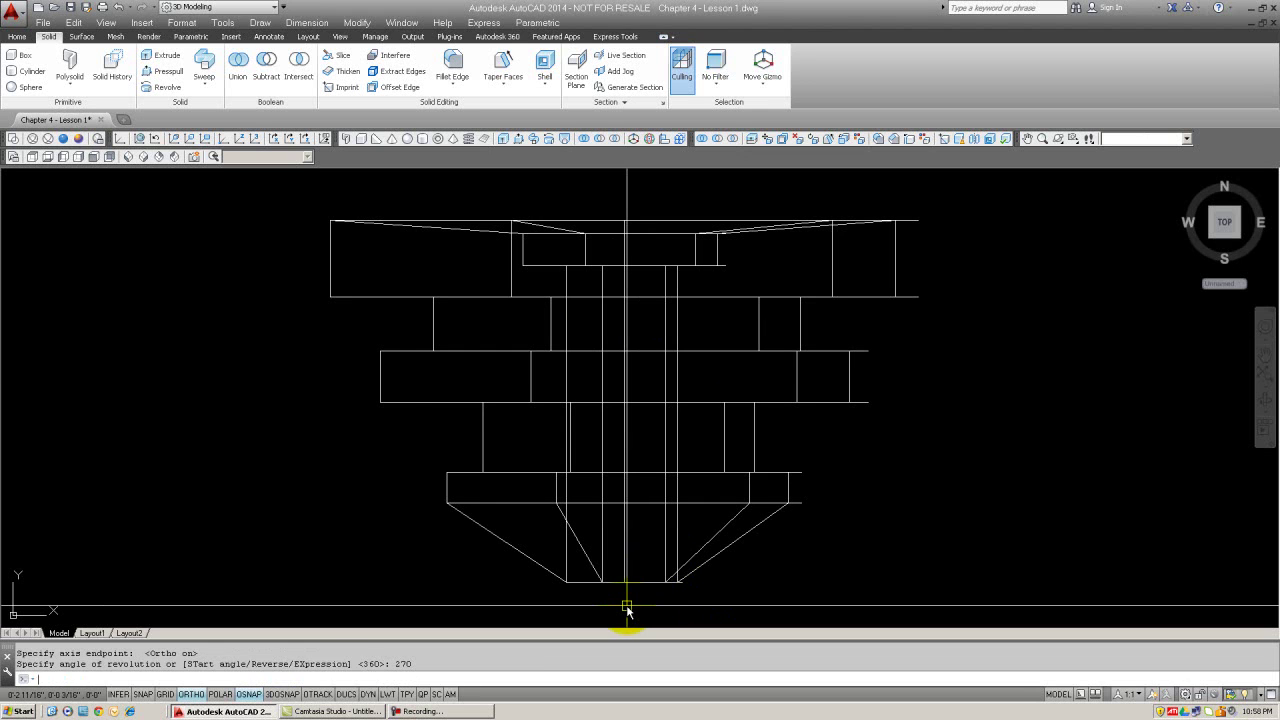
# Examine the hollow 270-degree solid in SW Isometric view with the Conceptual visual style
pyautogui.click(128, 156)
pyautogui.click(77, 139)
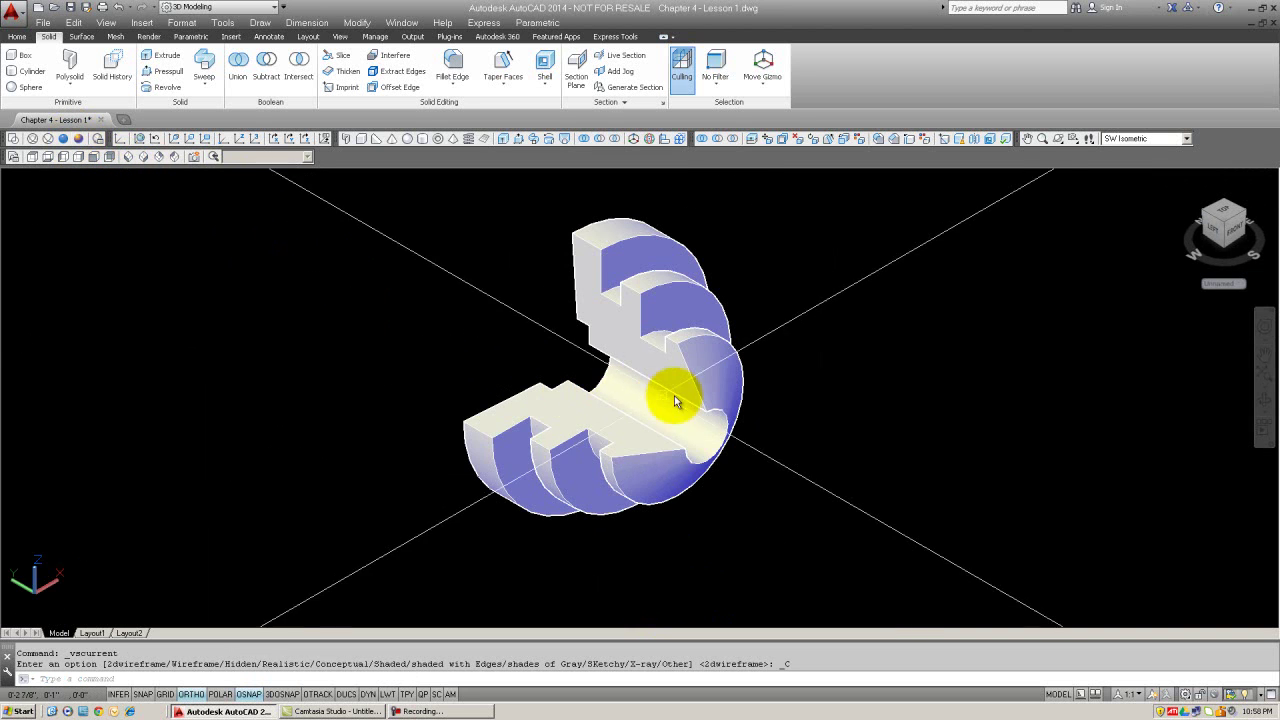
pyautogui.scroll(4, 651, 394)
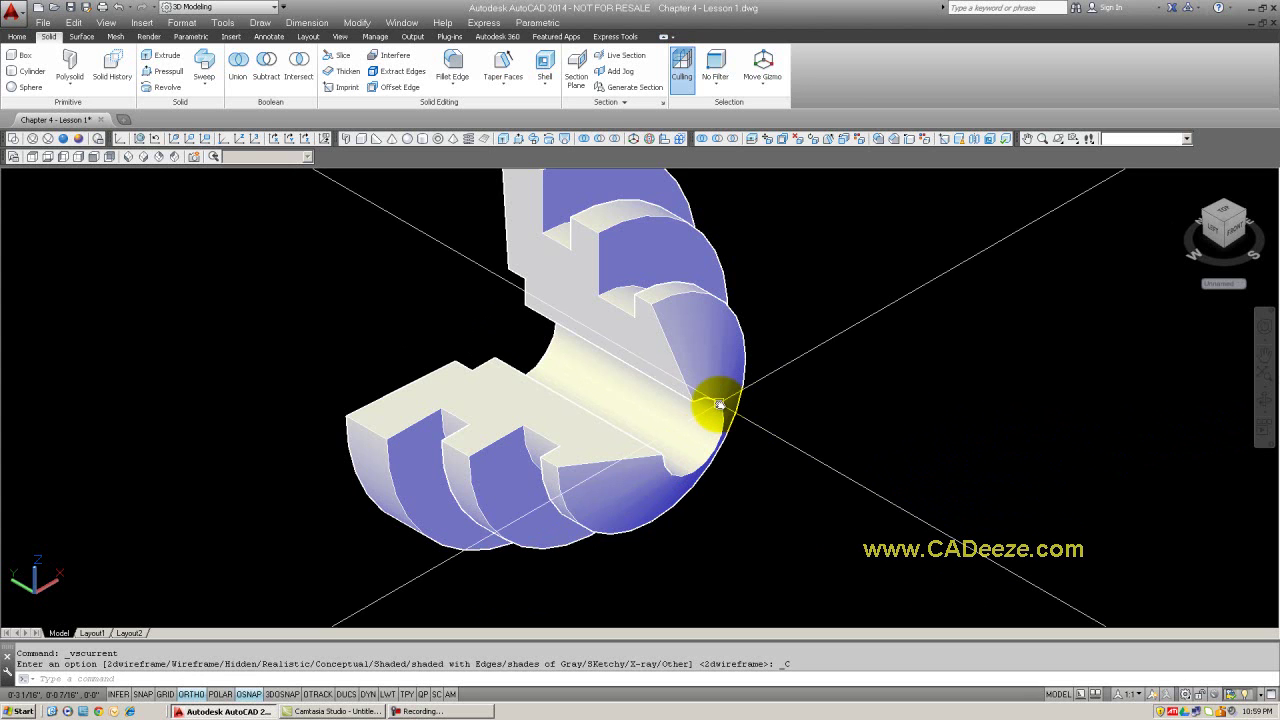
pyautogui.scroll(-5, 719, 404)
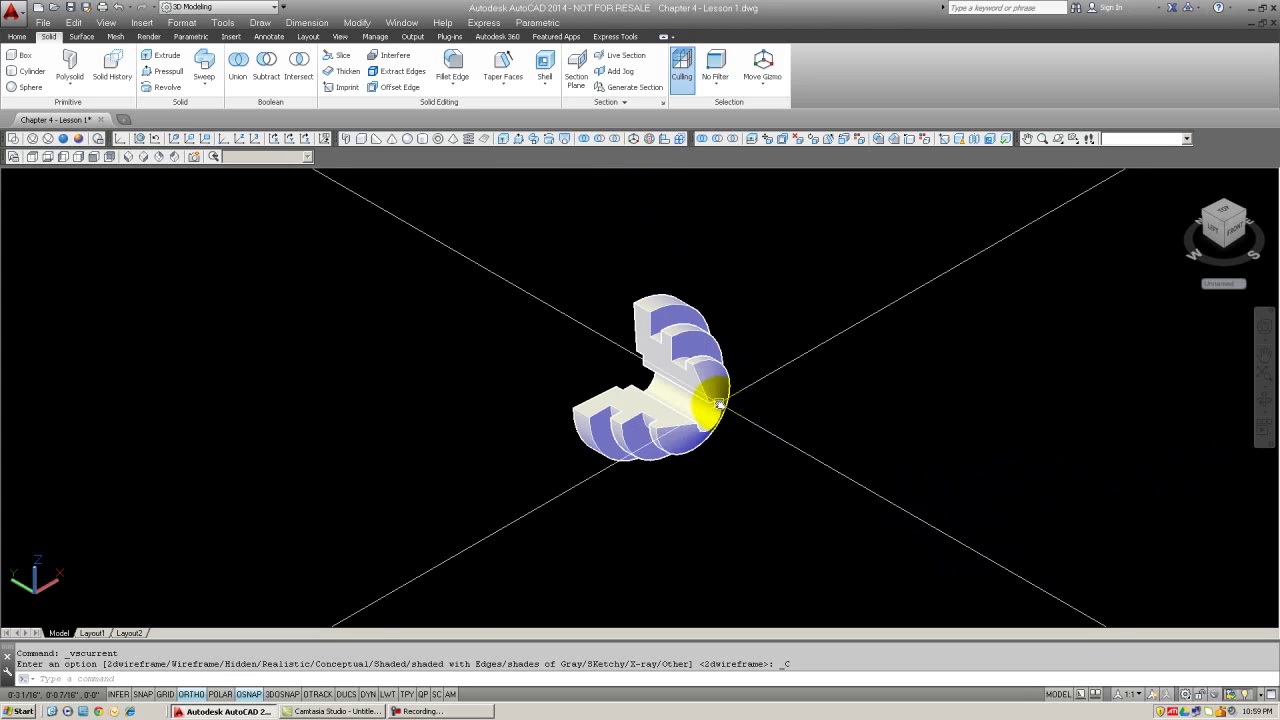
pyautogui.scroll(4, 717, 403)
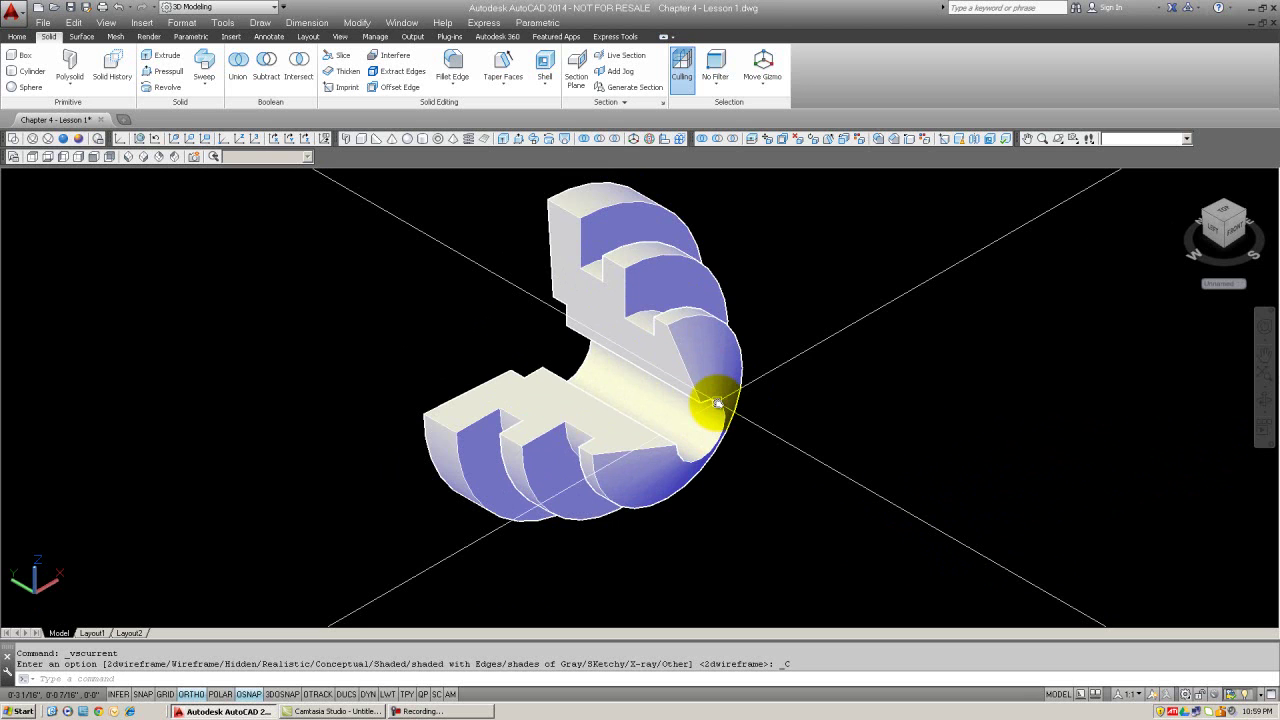
# Undo the Conceptual style, the SW Isometric view and the 270-degree revolve about the offset axis
pyautogui.press('Escape')
pyautogui.write('u')
pyautogui.press('Return')
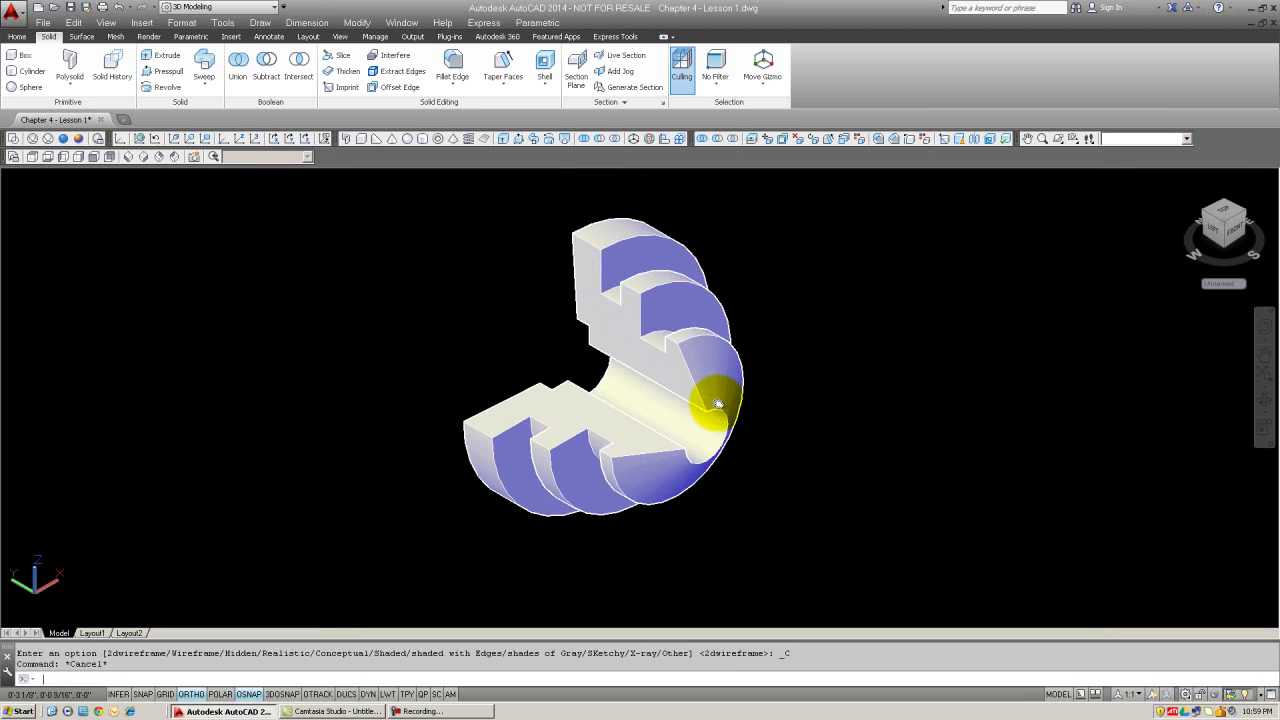
pyautogui.hotkey('ctrl', 'z')
pyautogui.hotkey('ctrl', 'z')
pyautogui.hotkey('ctrl', 'z')
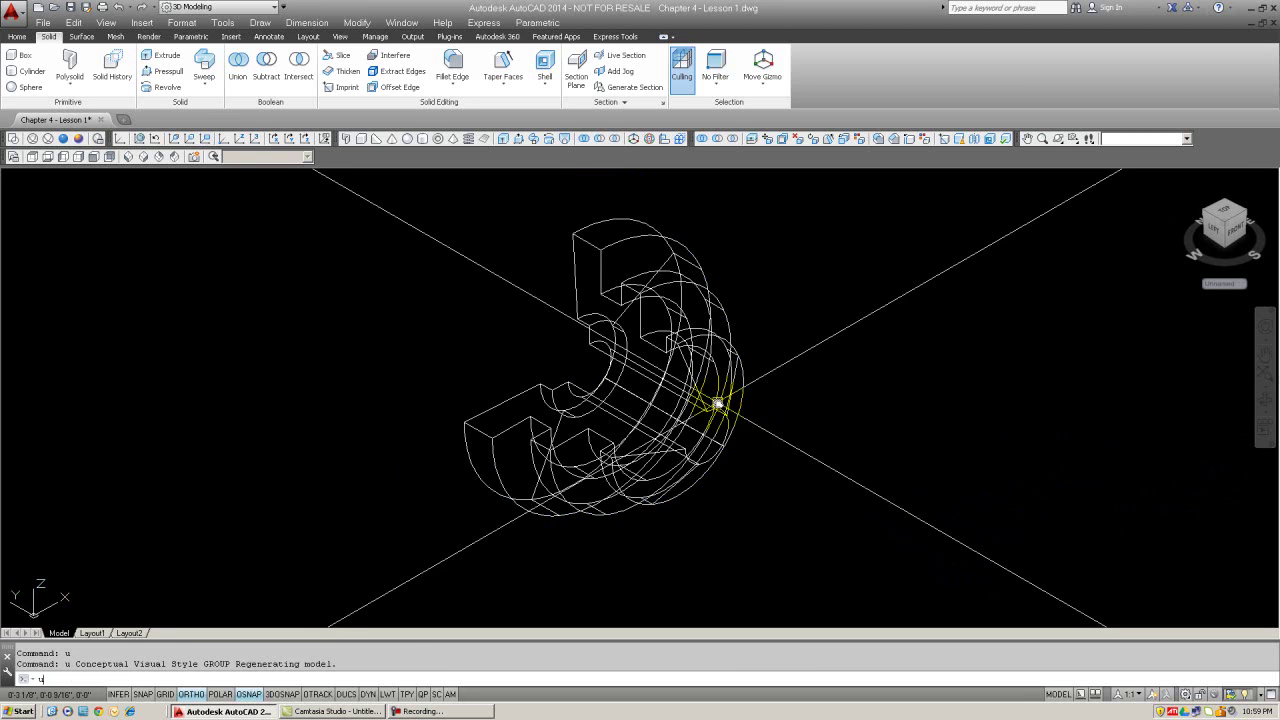
# Revolve the closed profile 360 degrees about a slanted axis defined by two free points, one above and one beside the profile
pyautogui.scroll(-2, 715, 403)
pyautogui.moveTo(713, 403); pyautogui.dragTo(643, 394, button='middle')
pyautogui.press('Escape')
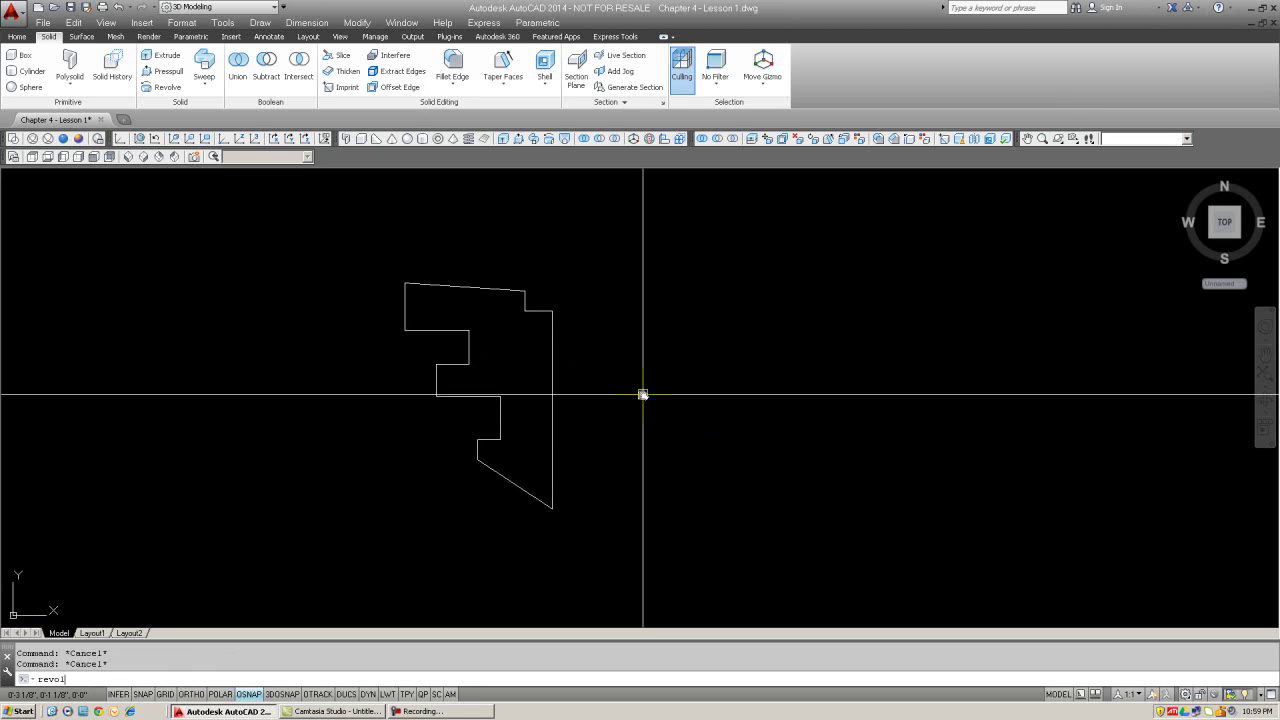
pyautogui.press('Return')
pyautogui.click(550, 312)
pyautogui.press('Return')
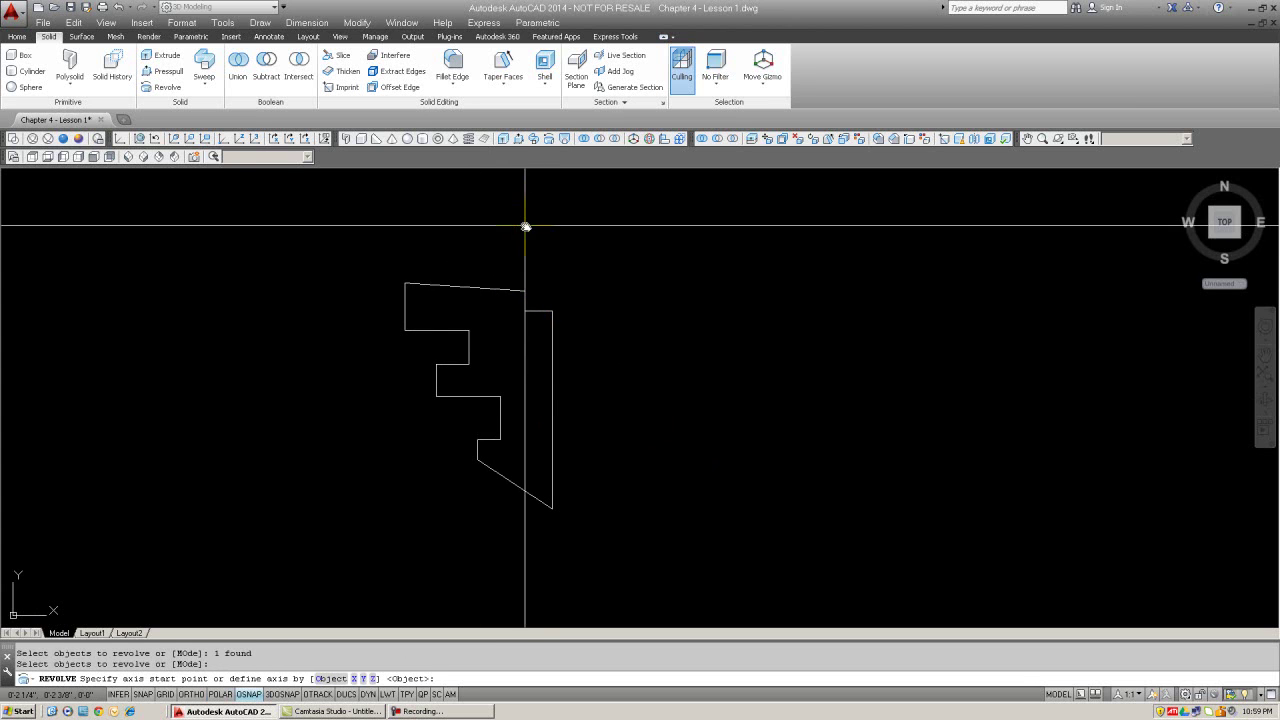
pyautogui.click(486, 200)
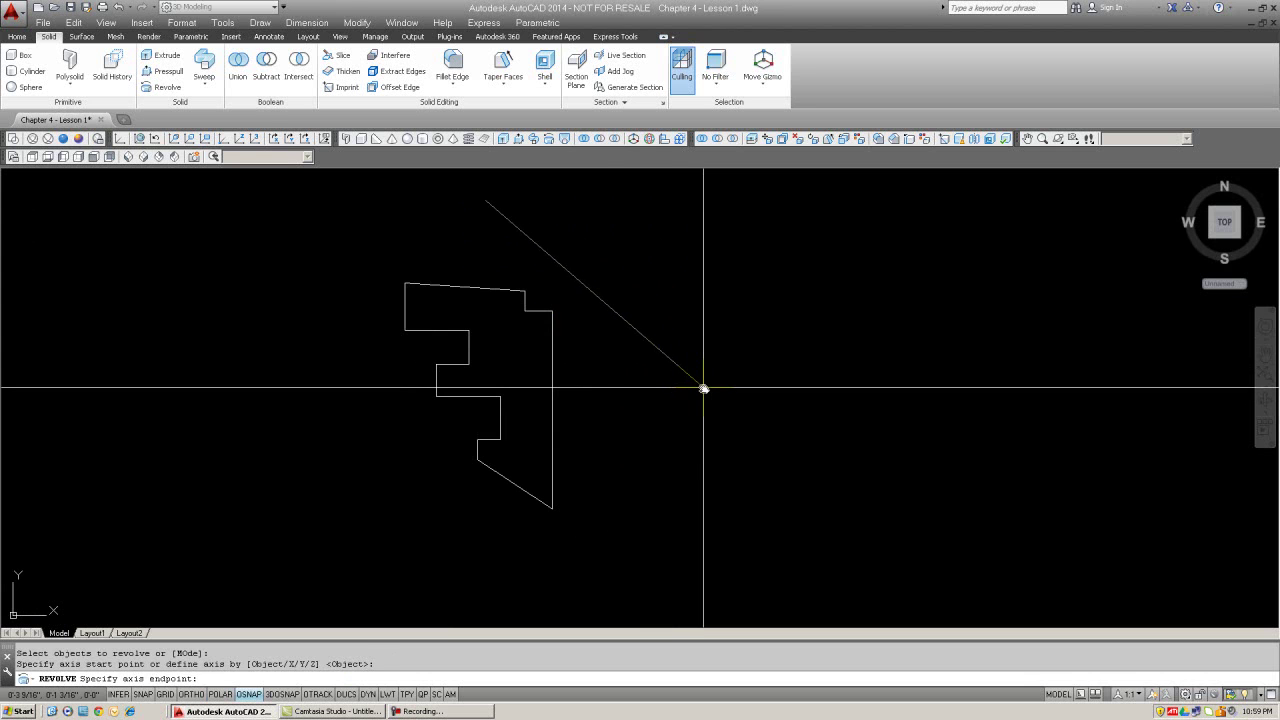
pyautogui.click(704, 388)
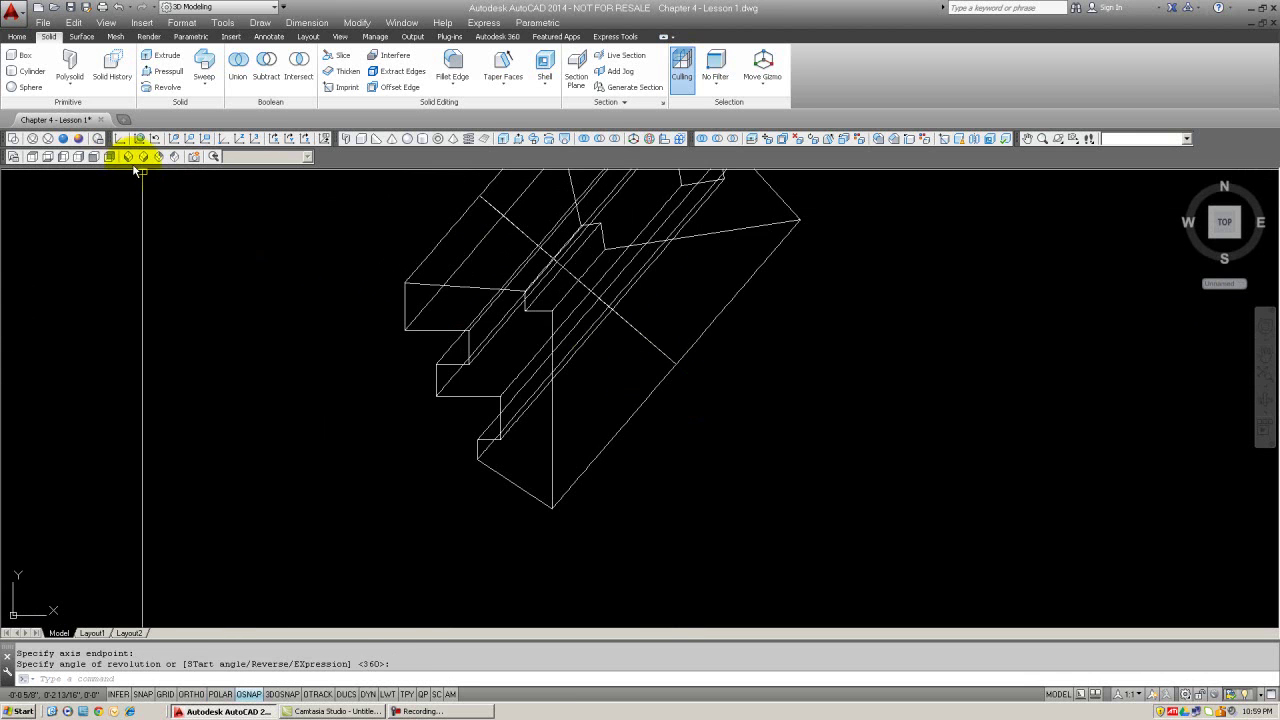
# Examine the solid revolved about the slanted axis from several sides with the Conceptual style and Free Orbit
pyautogui.click(80, 140)
pyautogui.moveTo(479, 352); pyautogui.dragTo(468, 442, button='middle')
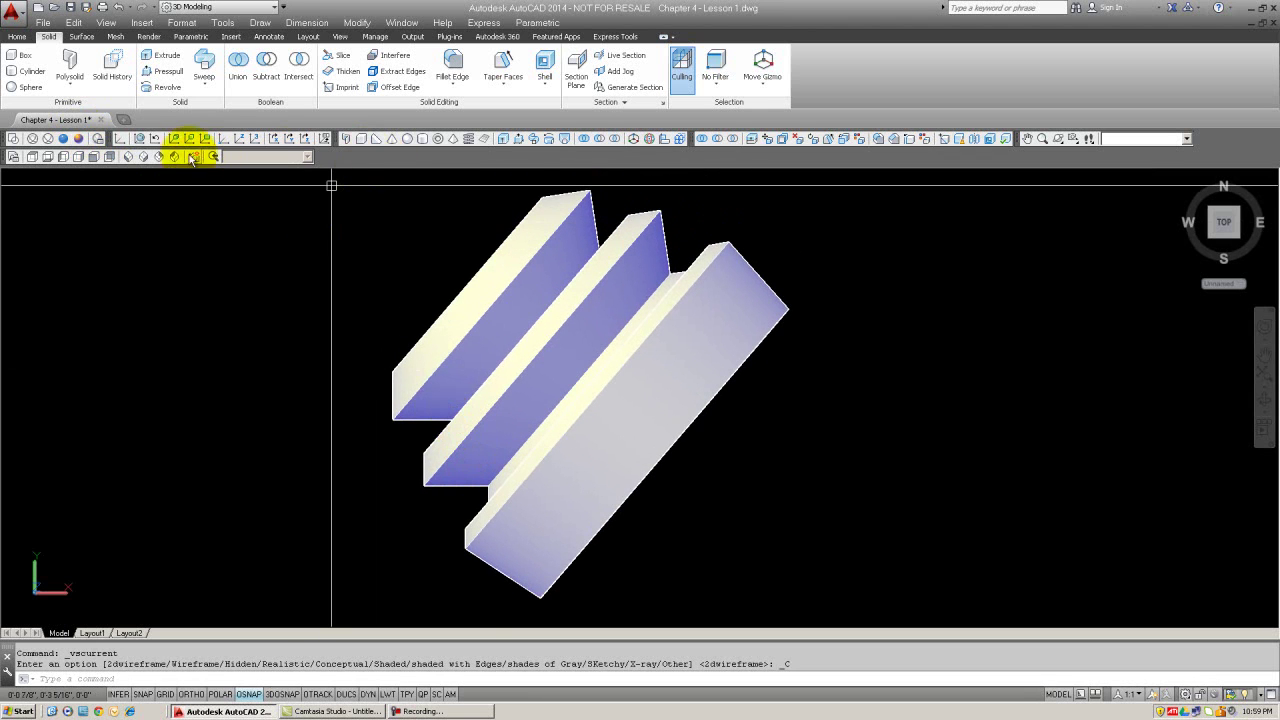
pyautogui.click(1072, 141)
pyautogui.moveTo(629, 380); pyautogui.dragTo(496, 353)
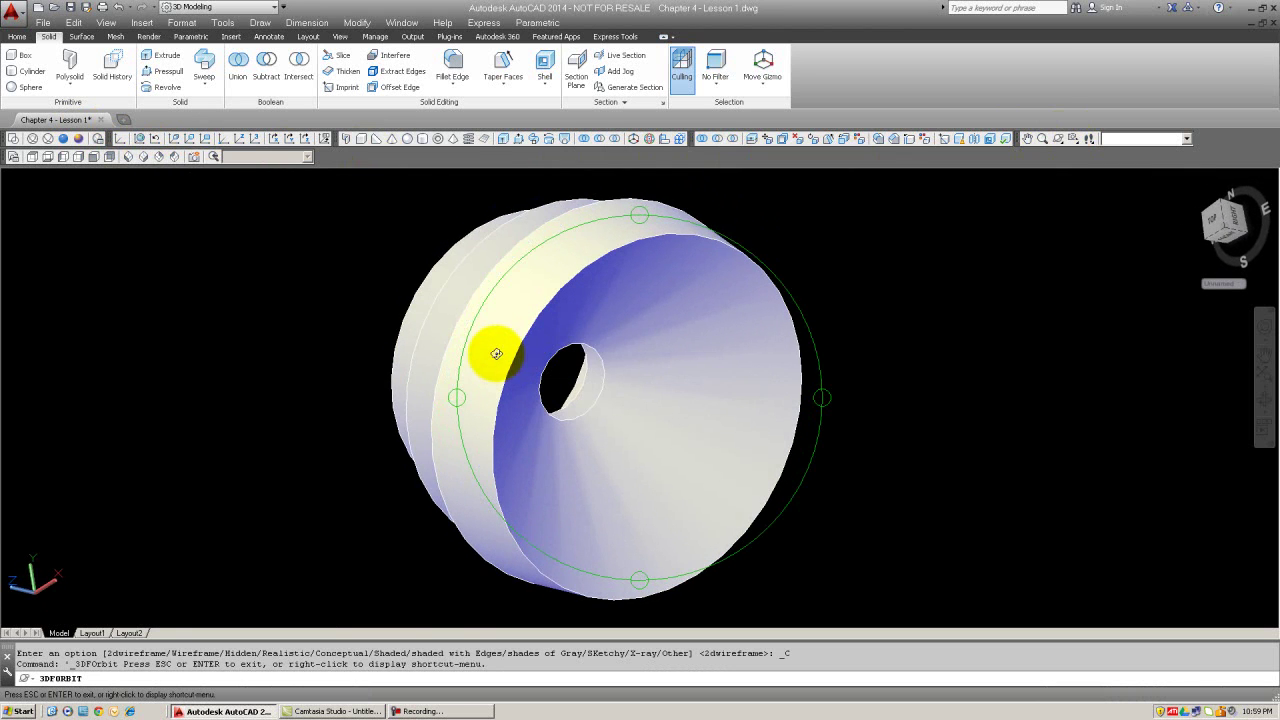
pyautogui.moveTo(594, 341); pyautogui.dragTo(395, 331)
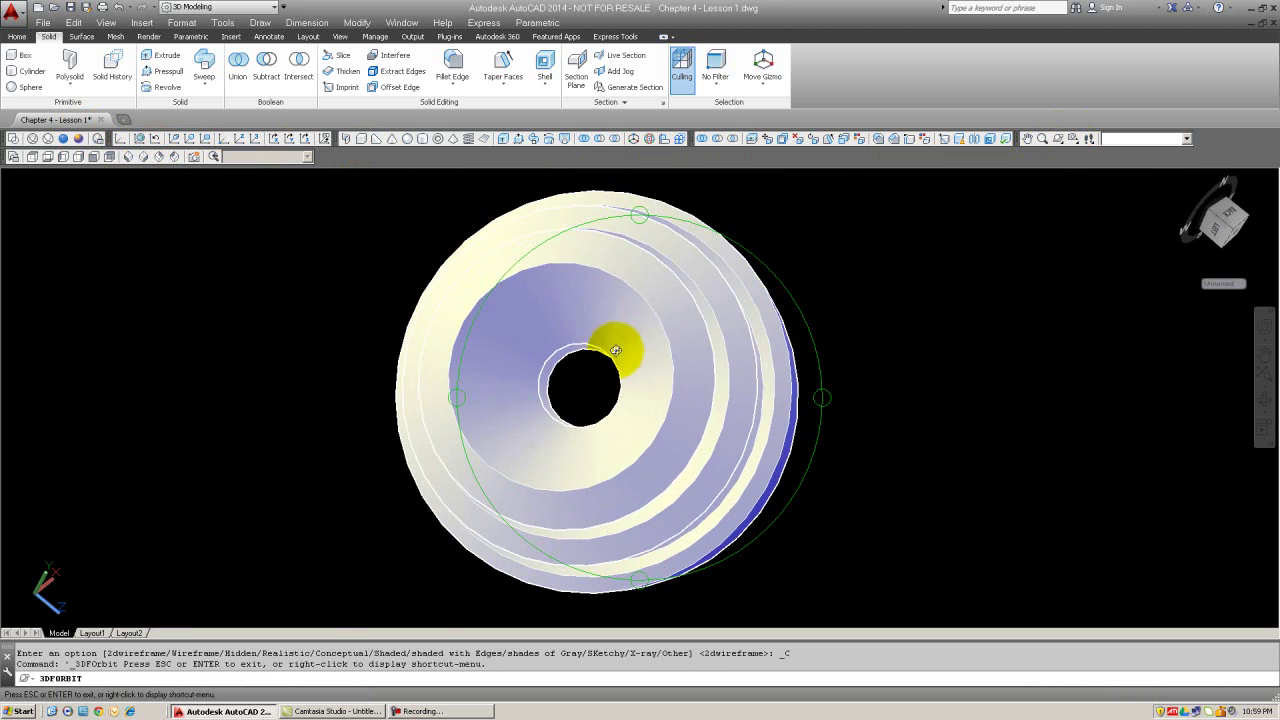
pyautogui.moveTo(648, 368); pyautogui.dragTo(731, 444)
pyautogui.moveTo(601, 399); pyautogui.dragTo(626, 423)
pyautogui.press('Escape')
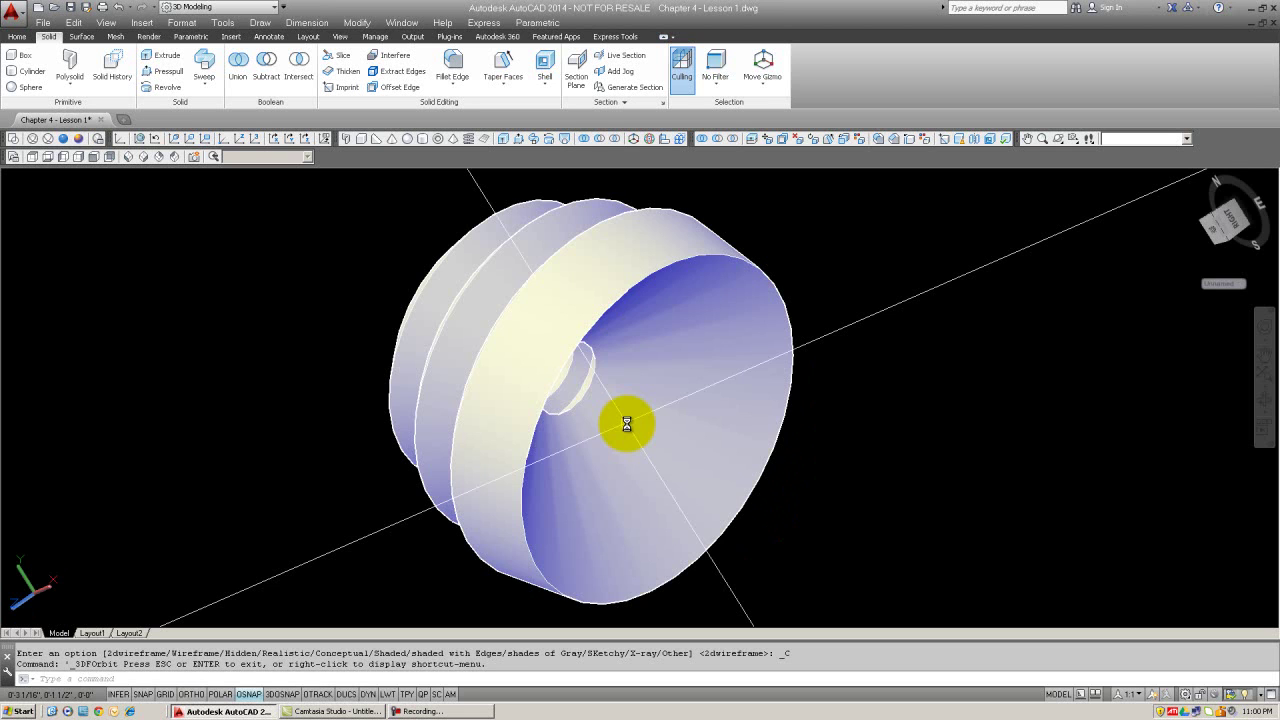
# Undo the free orbit, the pan, the Conceptual style and the revolve about the slanted axis
pyautogui.write('u')
pyautogui.press('Return')
pyautogui.press('Return')
pyautogui.press('Return')
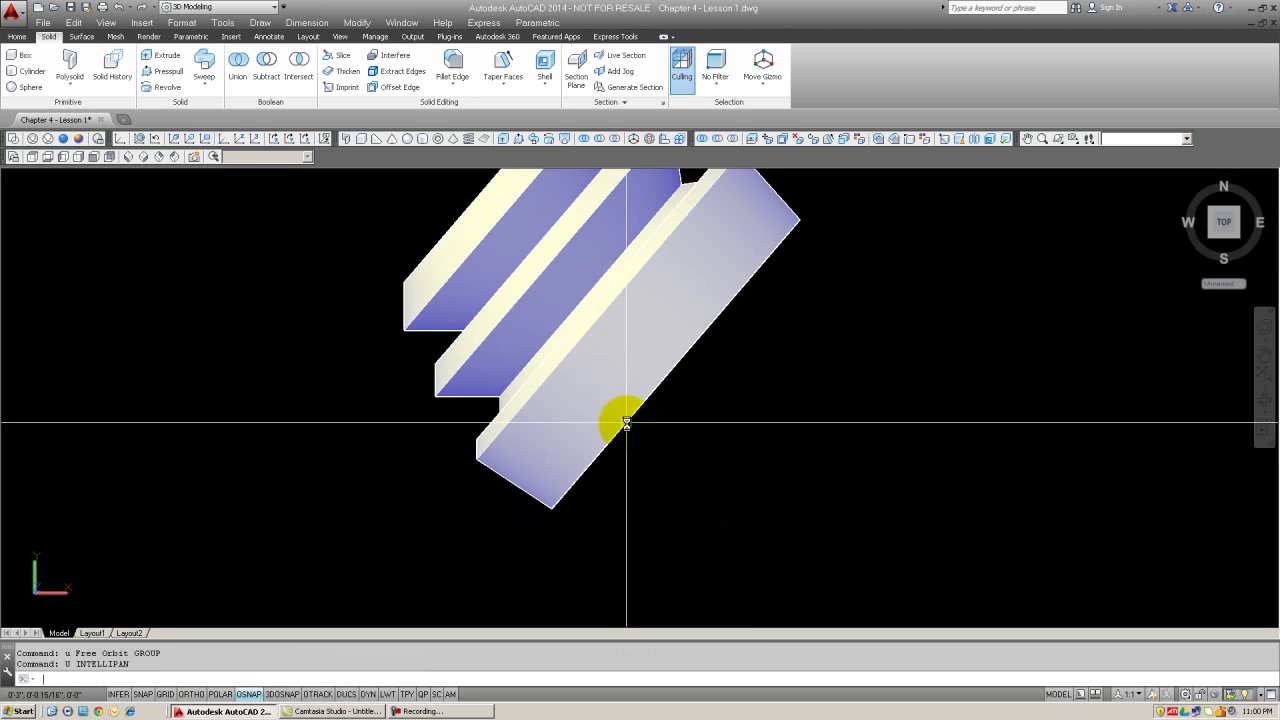
pyautogui.write('u')
pyautogui.press('Return')
pyautogui.write('u')
pyautogui.press('Return')
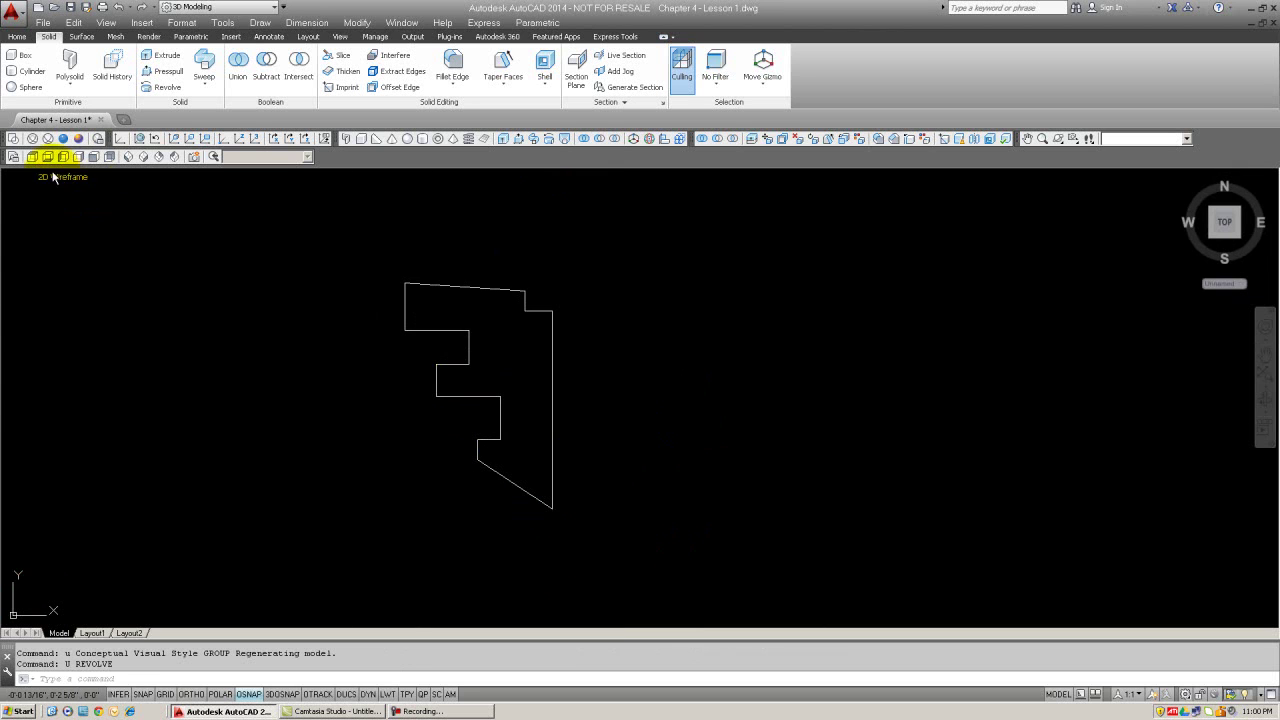
# In SW Isometric view, revolve the profile about its long straight edge by a freely picked angle and apply the Conceptual style
pyautogui.click(128, 157)
pyautogui.scroll(-5, 386, 277)
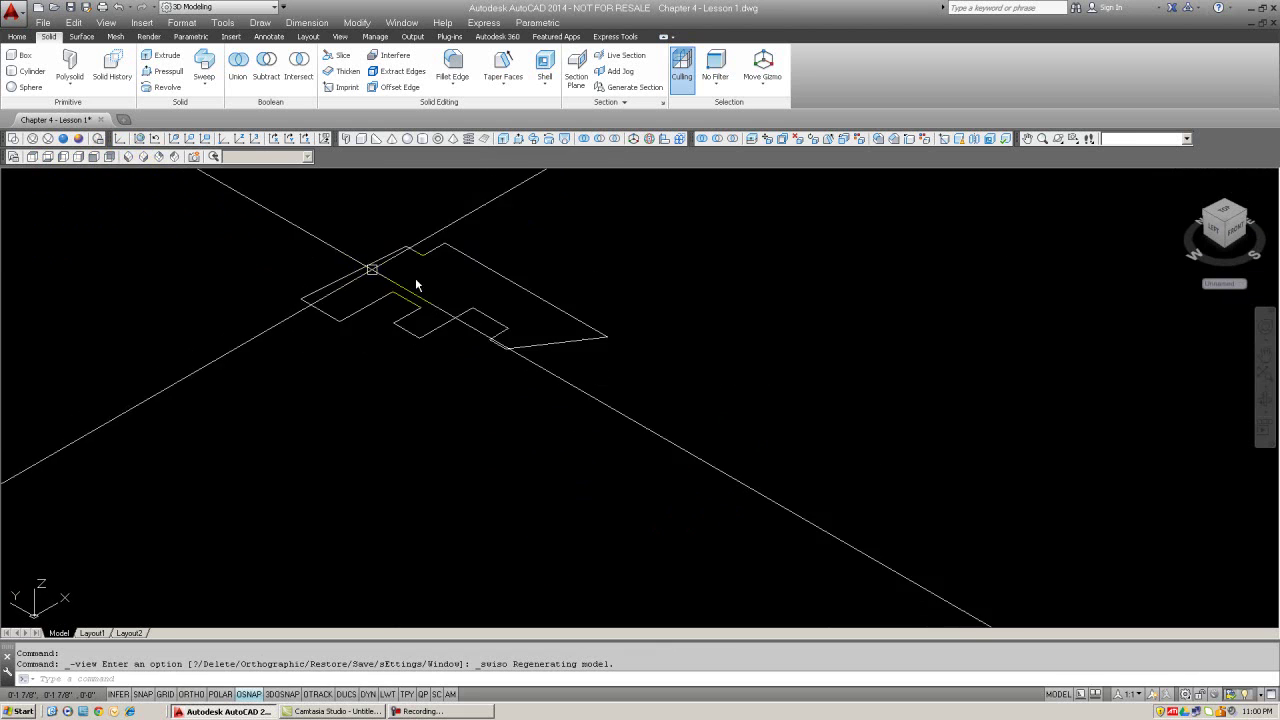
pyautogui.click(551, 139)
pyautogui.click(451, 358)
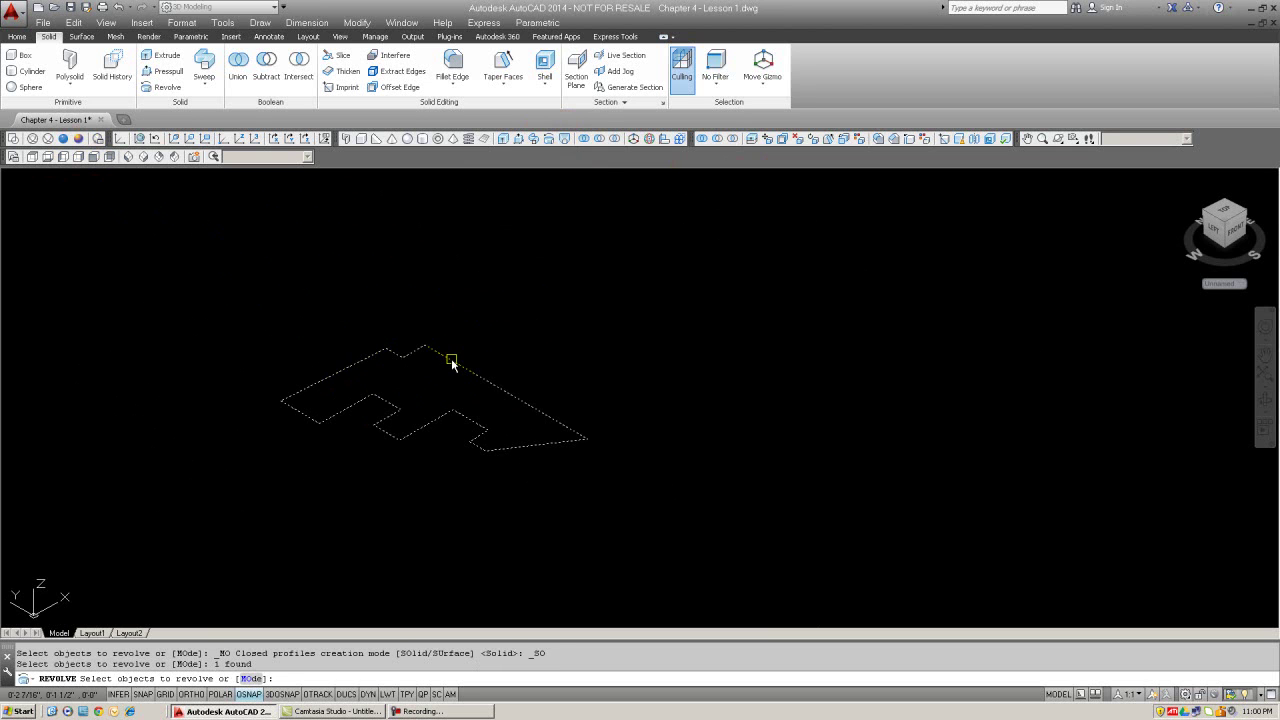
pyautogui.press('Return')
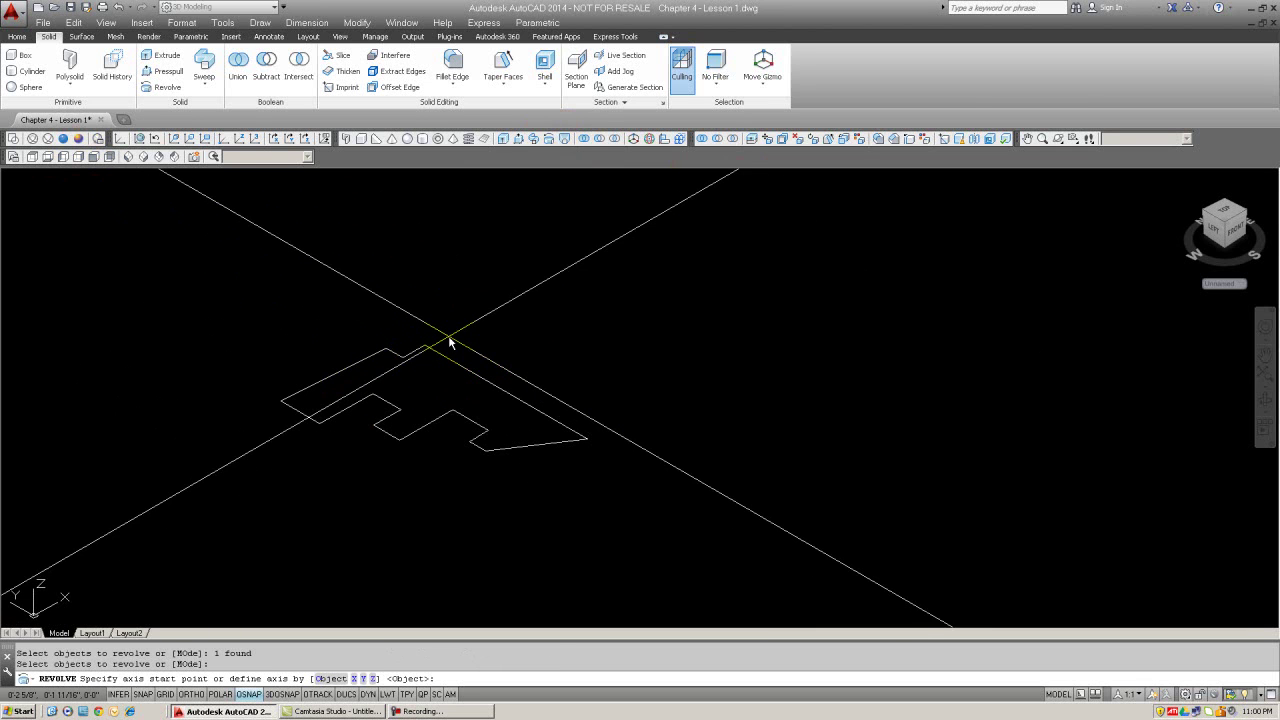
pyautogui.click(425, 347)
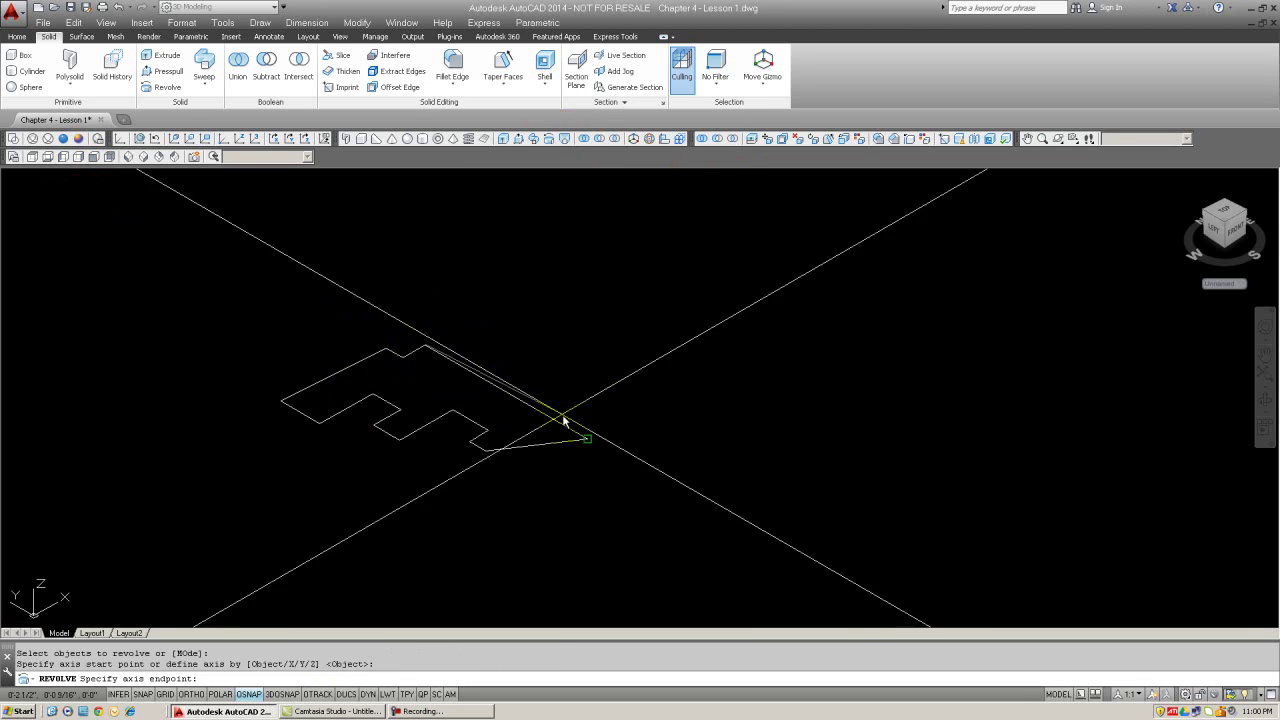
pyautogui.click(587, 440)
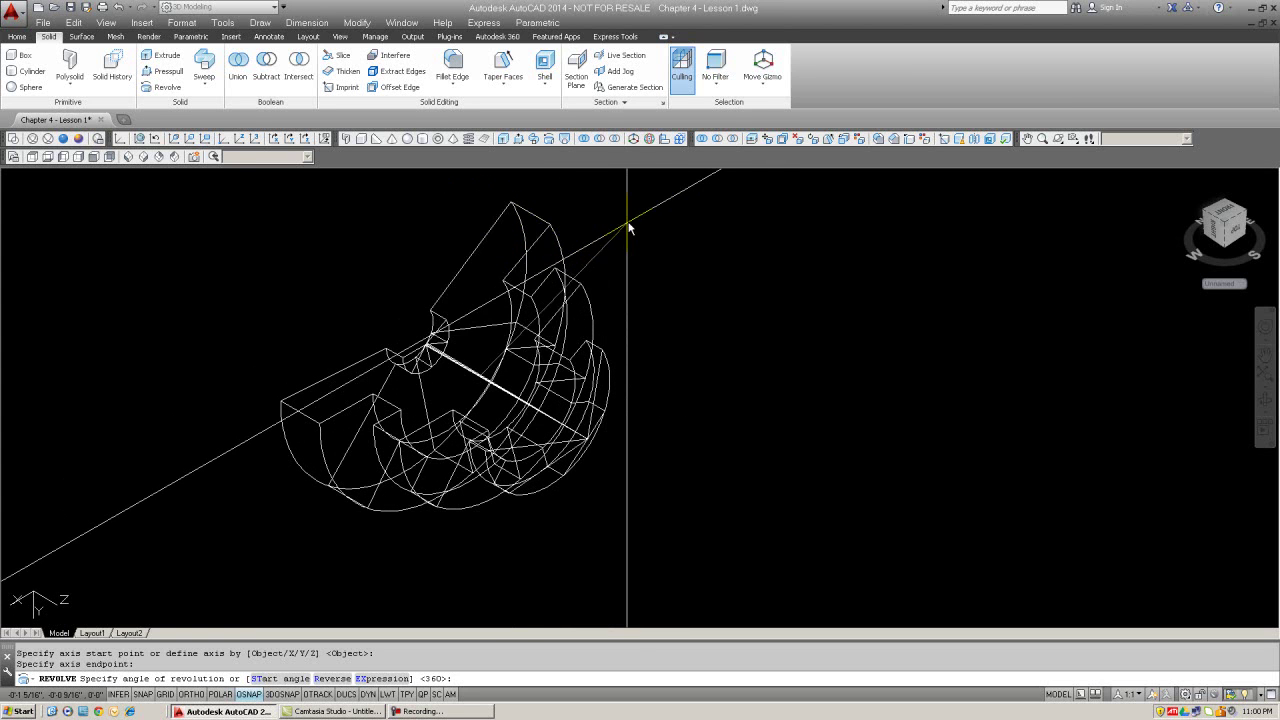
pyautogui.click(622, 223)
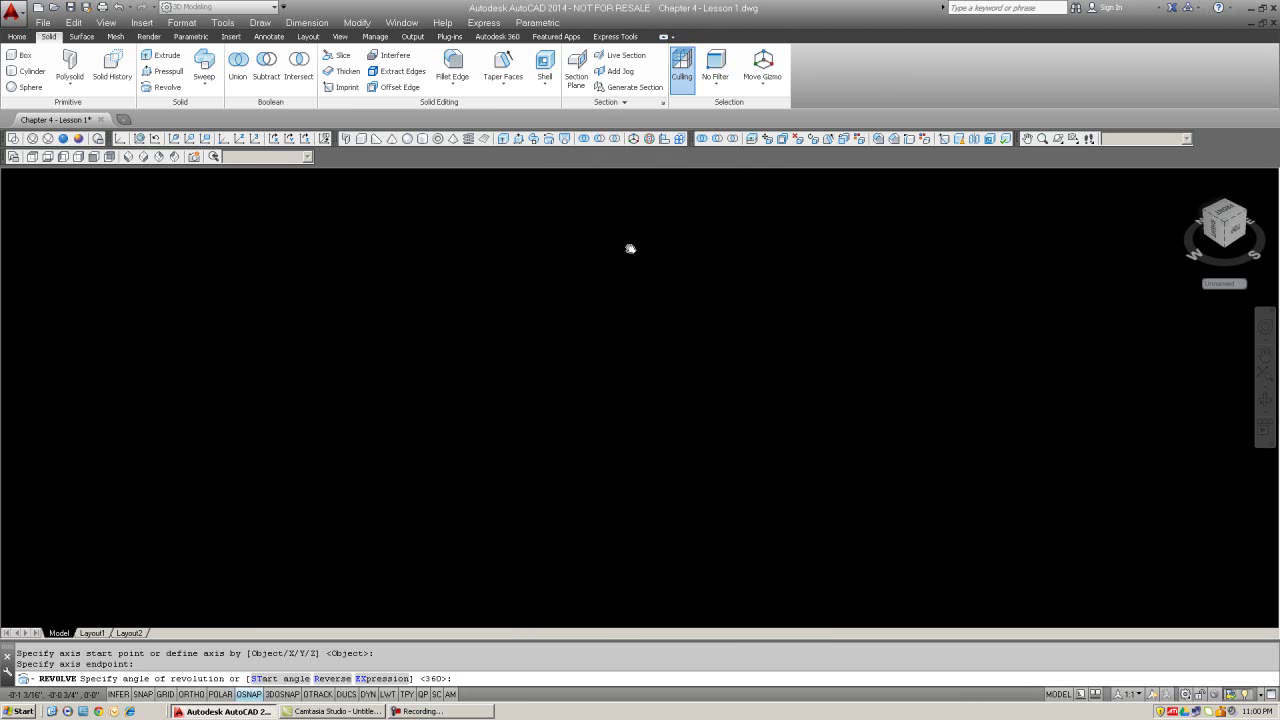
pyautogui.click(611, 228)
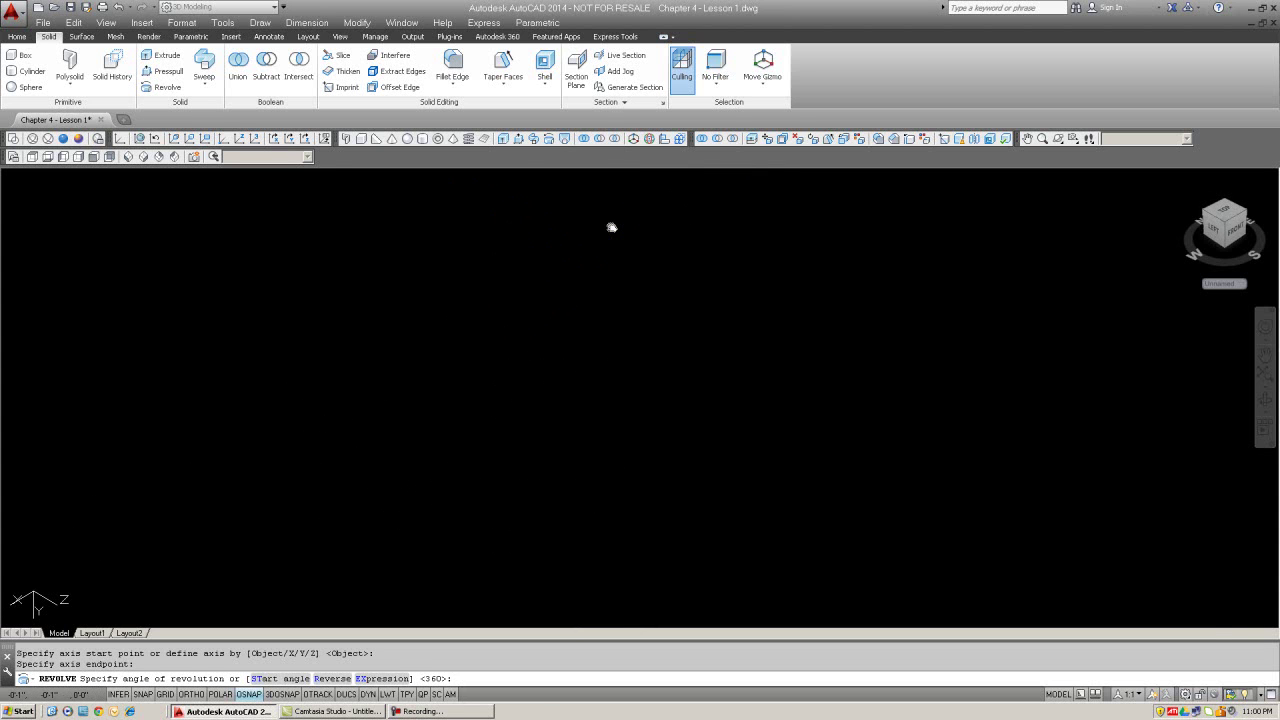
pyautogui.click(78, 138)
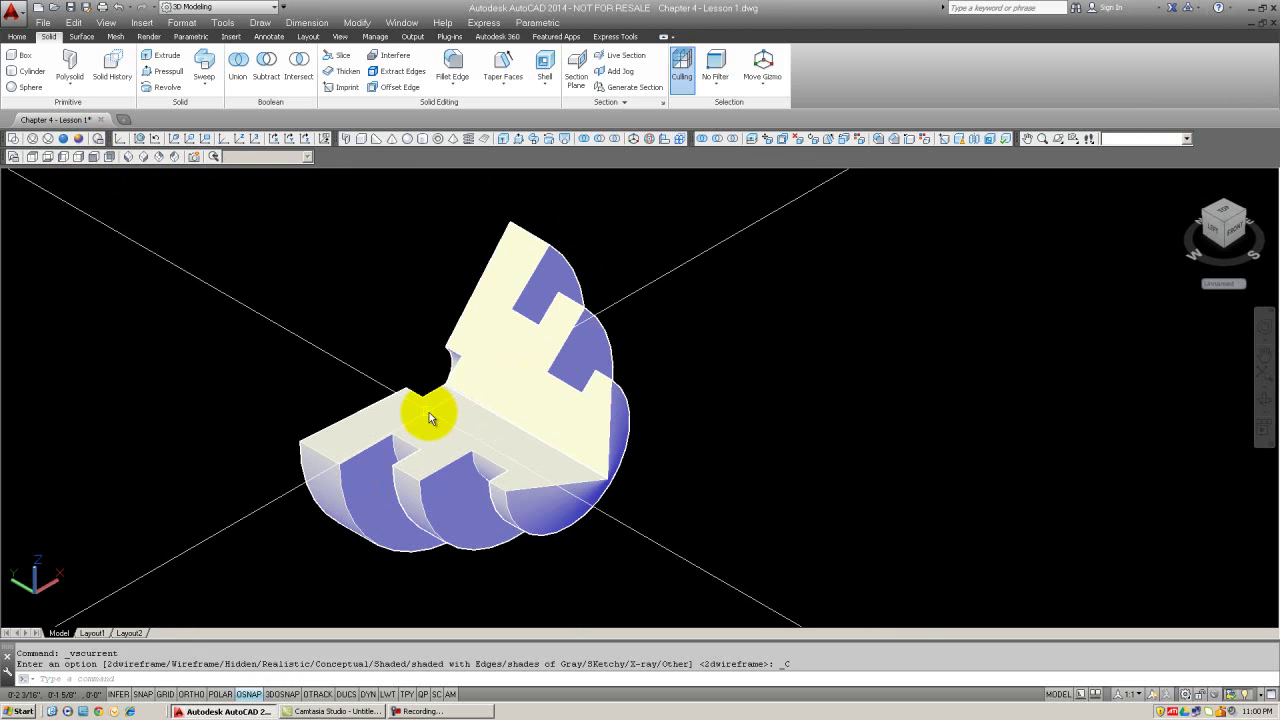
# Undo the Conceptual style, the revolve with the picked angle and the SW Isometric view
pyautogui.write('u')
pyautogui.press('Return')
pyautogui.write('u')
pyautogui.press('Return')
pyautogui.write('u')
pyautogui.press('Return')
pyautogui.press('Return')
pyautogui.press('Return')
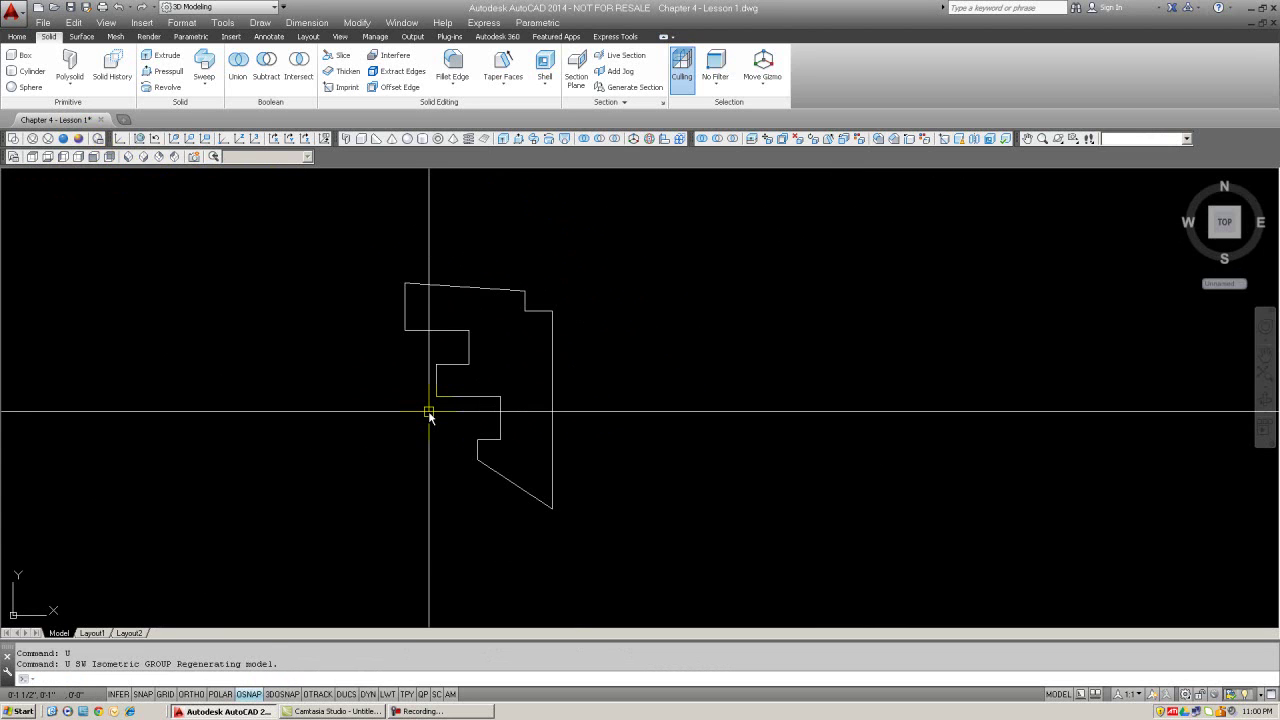
pyautogui.press('Escape')
pyautogui.press('Escape')
# Explode the closed profile polyline into separate line segments
pyautogui.write('e')
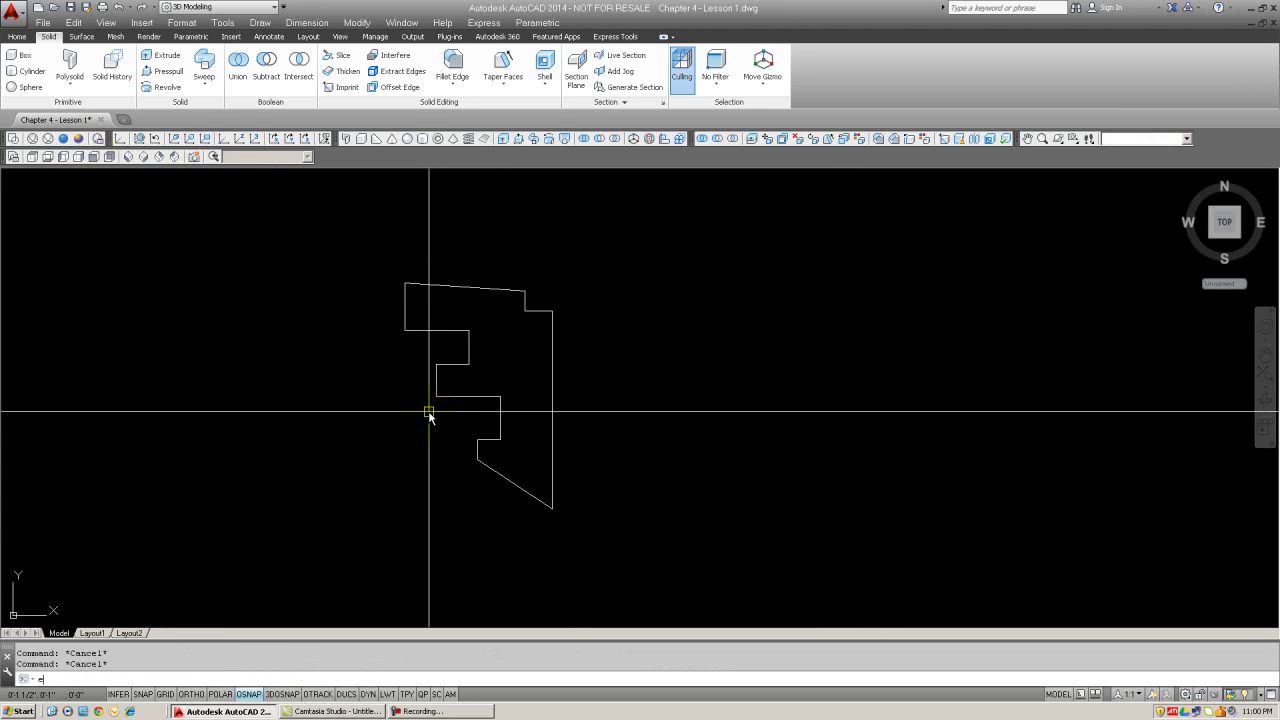
pyautogui.write('xplode')
pyautogui.press('Return')
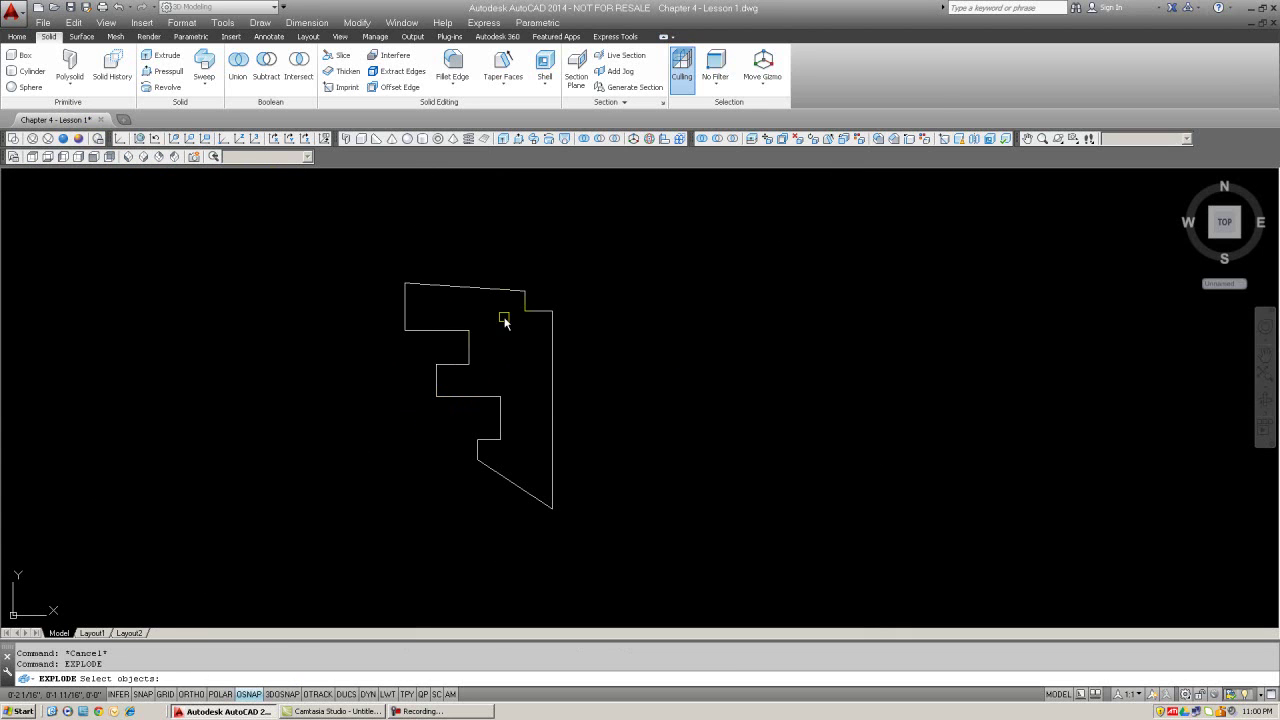
pyautogui.click(489, 290)
pyautogui.press('Return')
pyautogui.press('Escape')
# Erase the slanted segment at the profile's lower end so the outline is open
pyautogui.write('e')
pyautogui.press('Return')
pyautogui.click(511, 487)
pyautogui.press('Return')
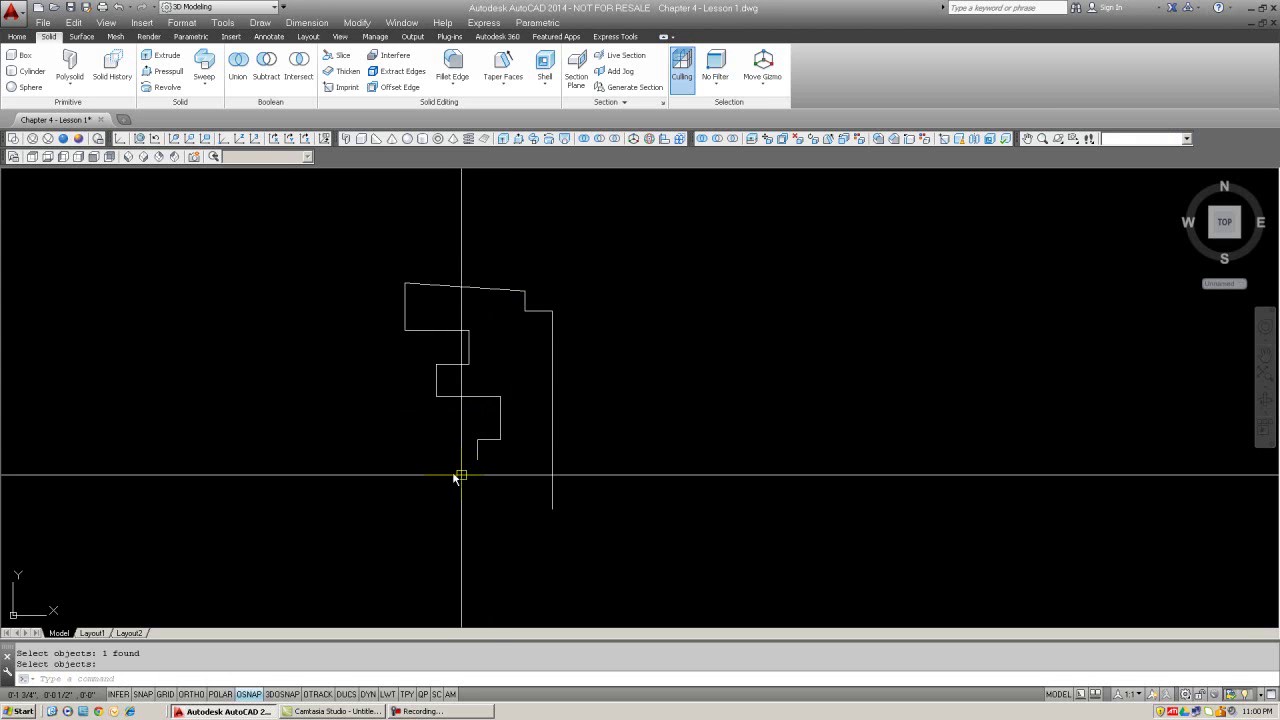
# Revolve all segments of the open profile by 270 degrees about the long vertical line at its side
pyautogui.press('Escape')
pyautogui.write('revolve')
pyautogui.press('Return')
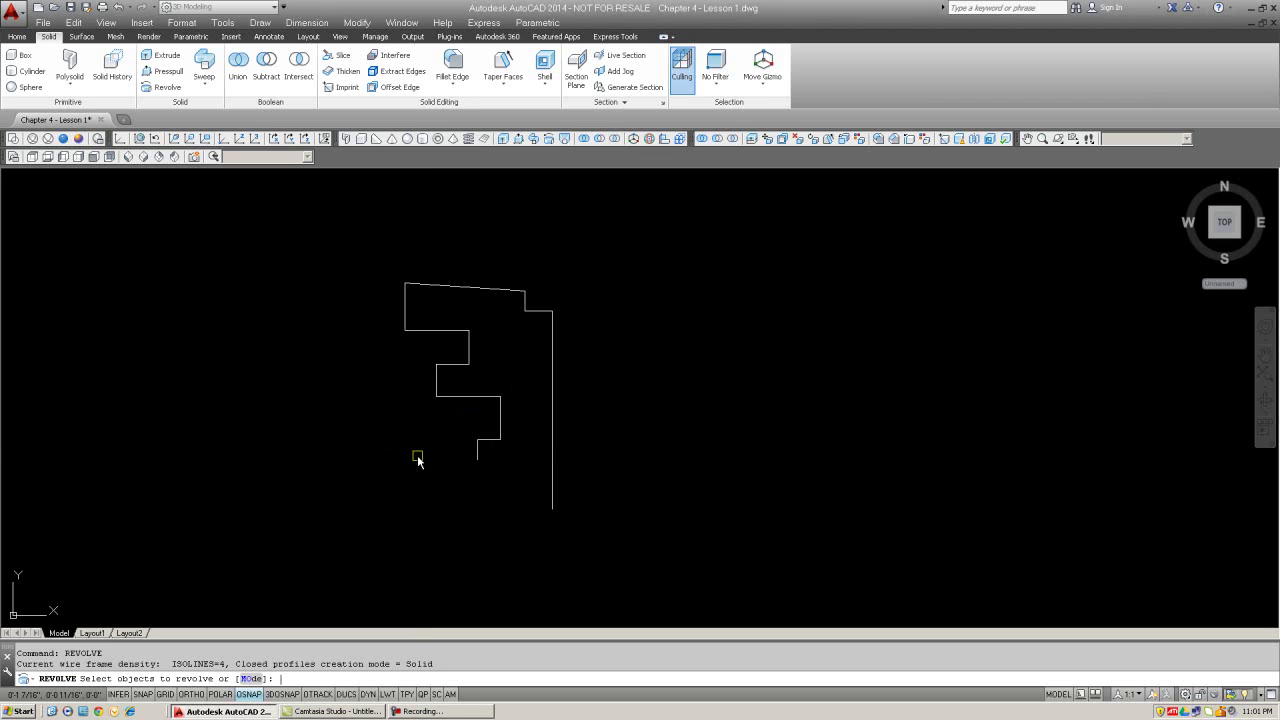
pyautogui.click(649, 529)
pyautogui.click(320, 254)
pyautogui.press('Return')
pyautogui.click(552, 311)
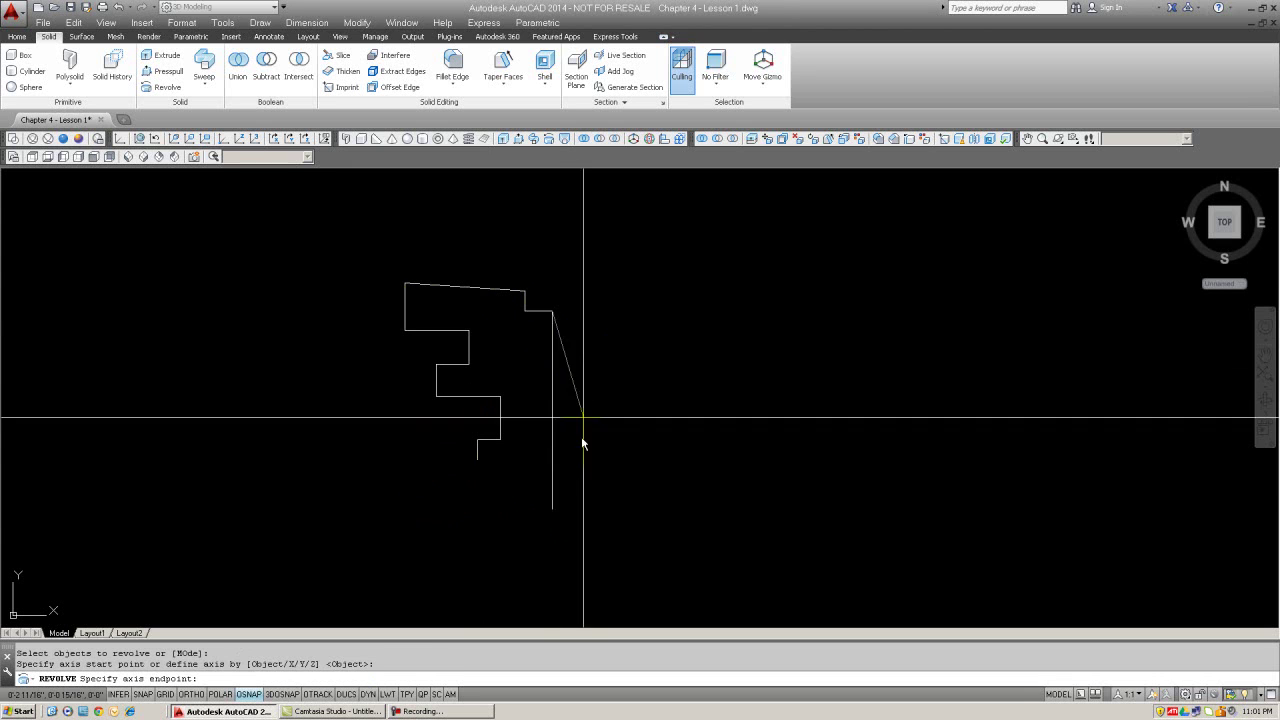
pyautogui.click(552, 511)
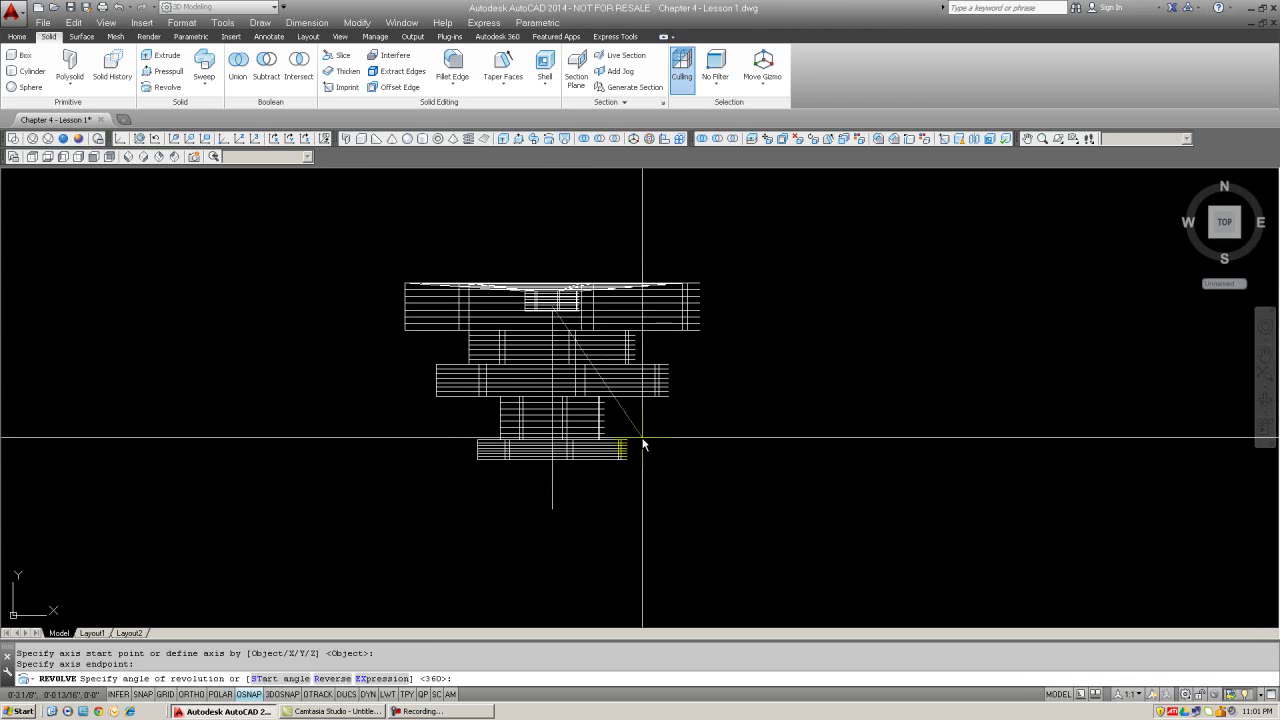
pyautogui.write('270')
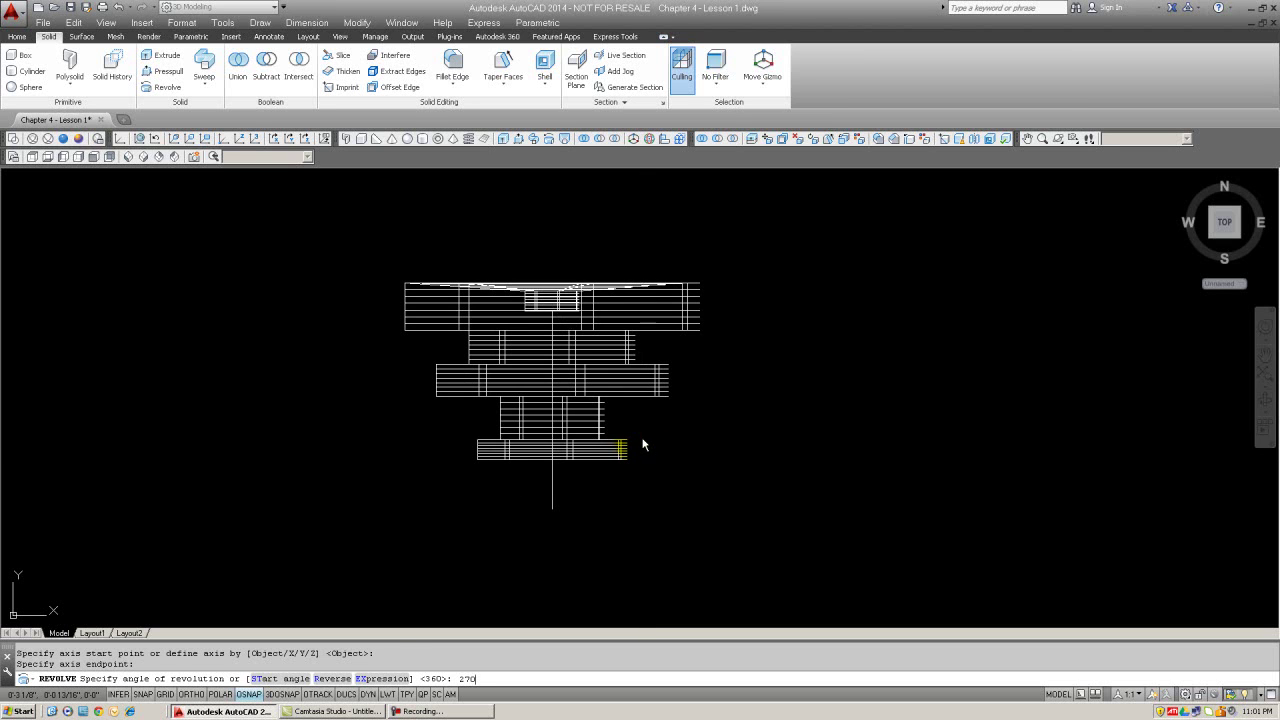
pyautogui.press('Return')
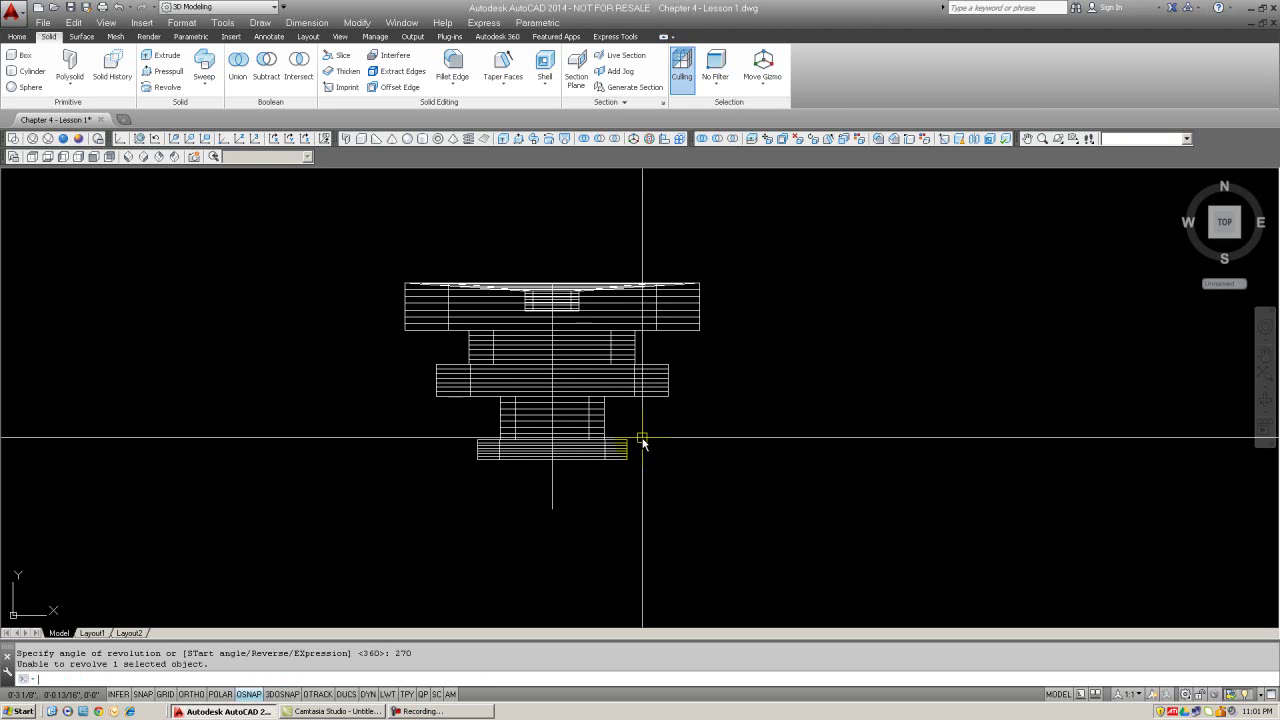
# Show the revolved result in SW Isometric view with the Conceptual style and orbit it to examine its cut faces and interior
pyautogui.click(128, 157)
pyautogui.click(79, 138)
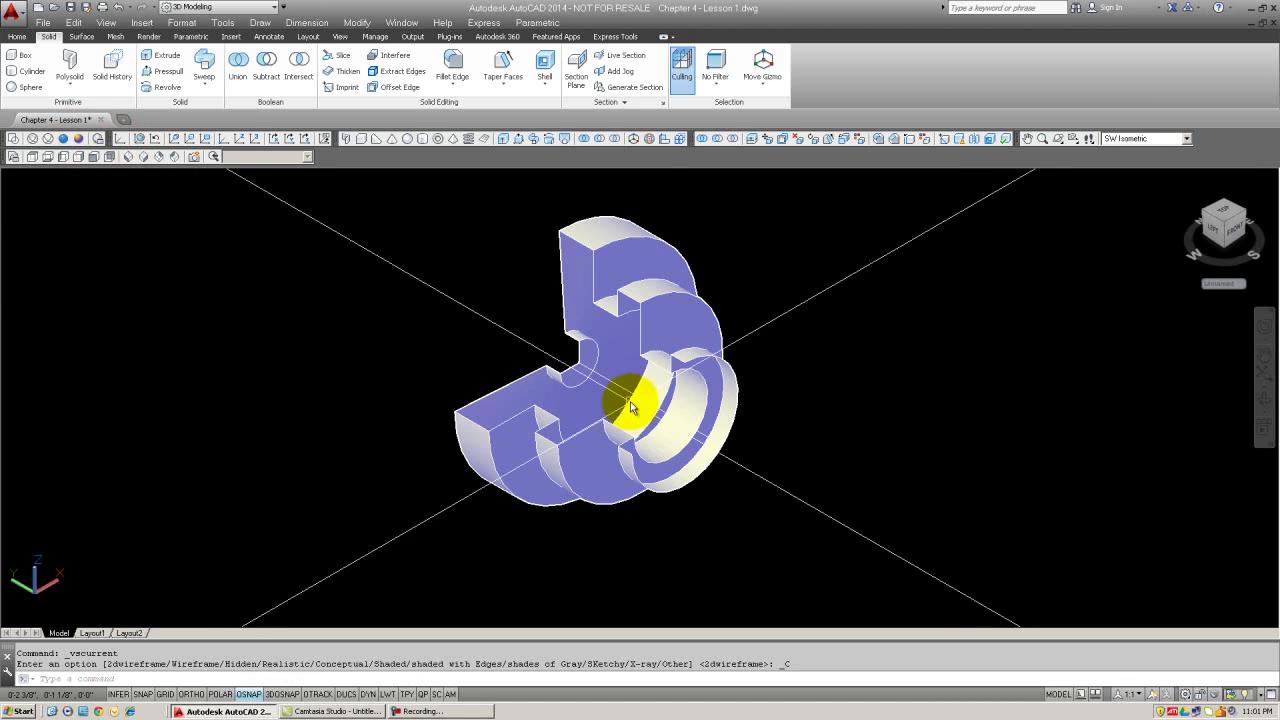
pyautogui.scroll(4, 632, 408)
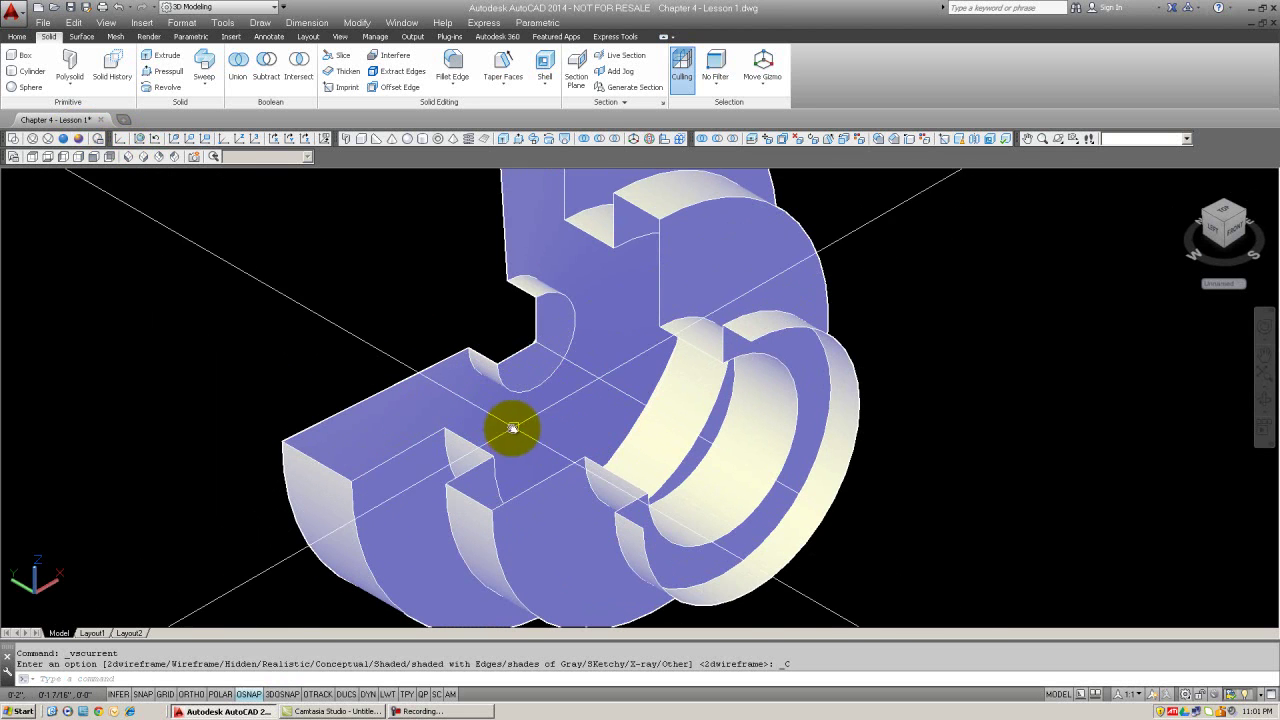
pyautogui.click(1067, 143)
pyautogui.moveTo(723, 343); pyautogui.dragTo(455, 408)
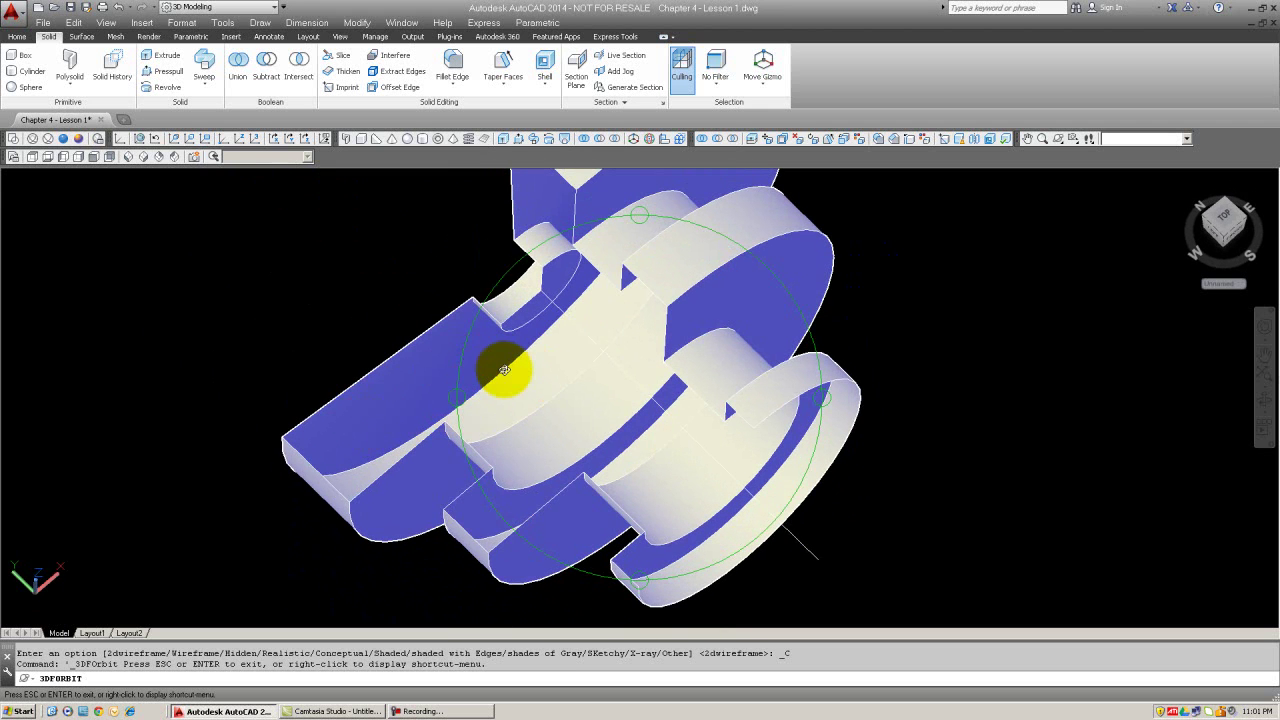
pyautogui.moveTo(506, 369); pyautogui.dragTo(615, 425)
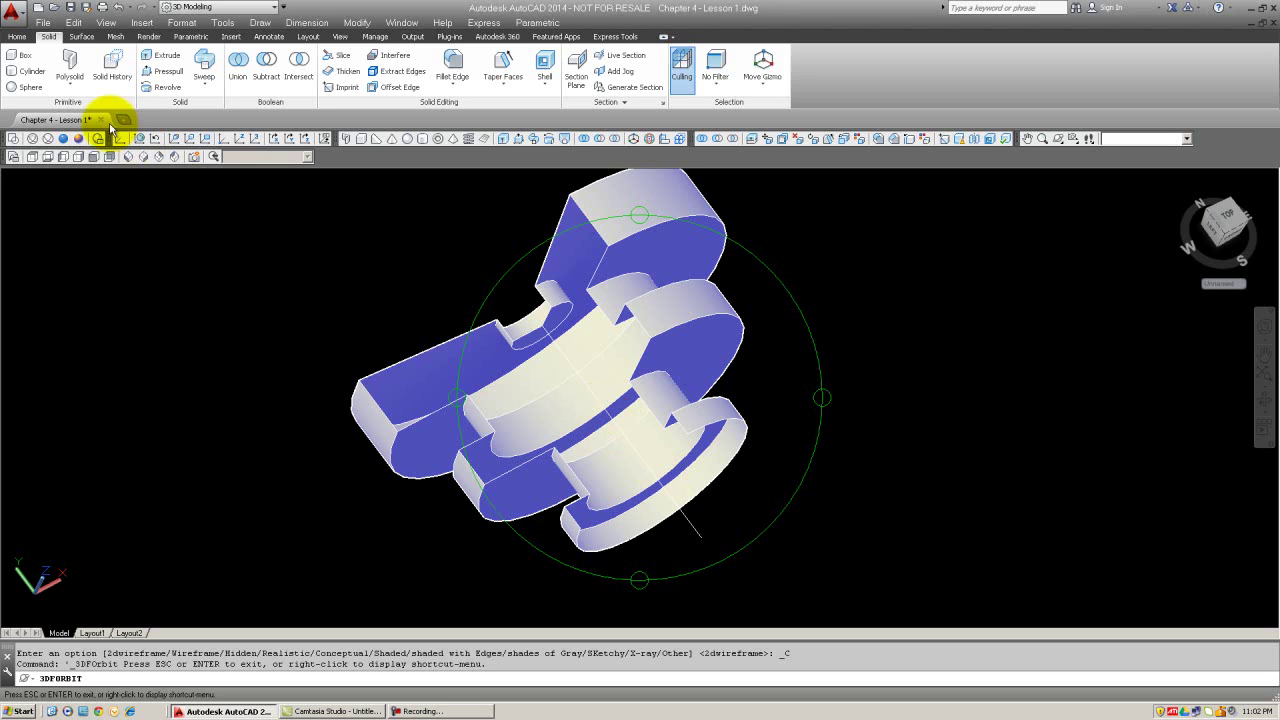
pyautogui.press('Escape')
# Erase all objects from the drawing in SW Isometric view and restore the 2D Wireframe style
pyautogui.click(127, 157)
pyautogui.click(360, 338)
pyautogui.press('Escape')
pyautogui.write('e')
pyautogui.press('Return')
pyautogui.write('all')
pyautogui.press('Return')
pyautogui.press('Return')
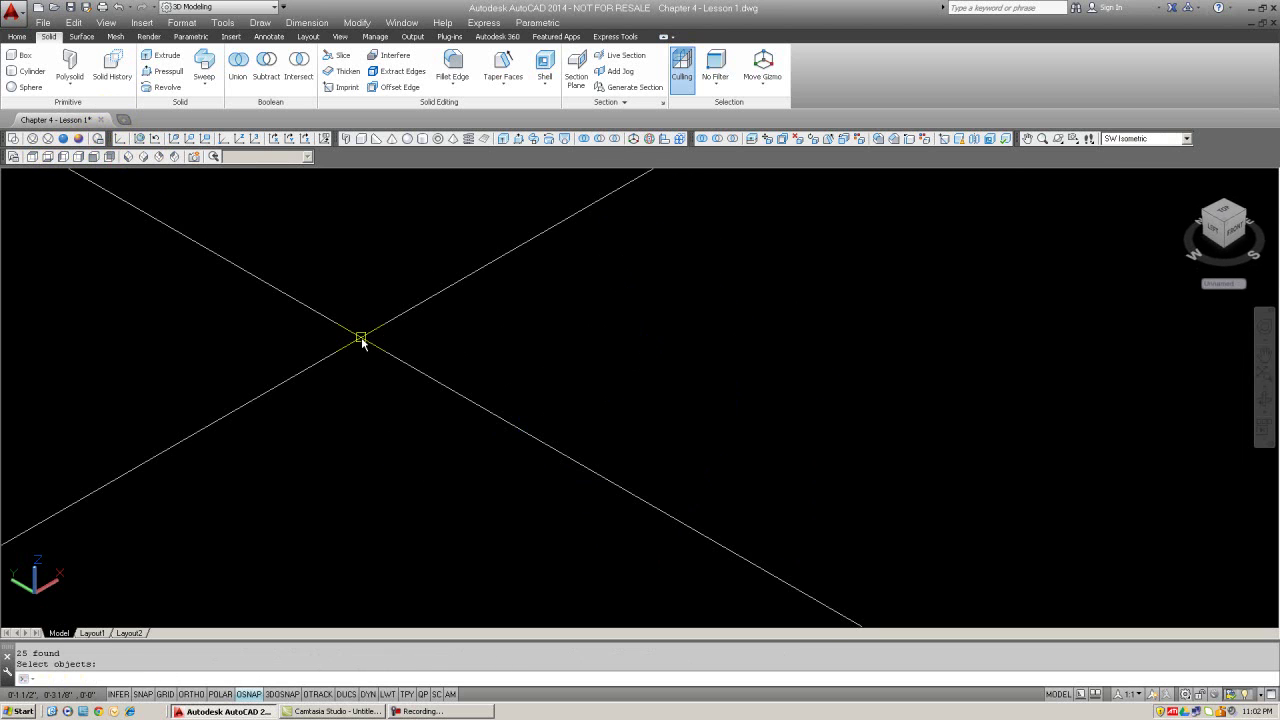
pyautogui.click(13, 138)
pyautogui.press('Escape')
pyautogui.press('Escape')
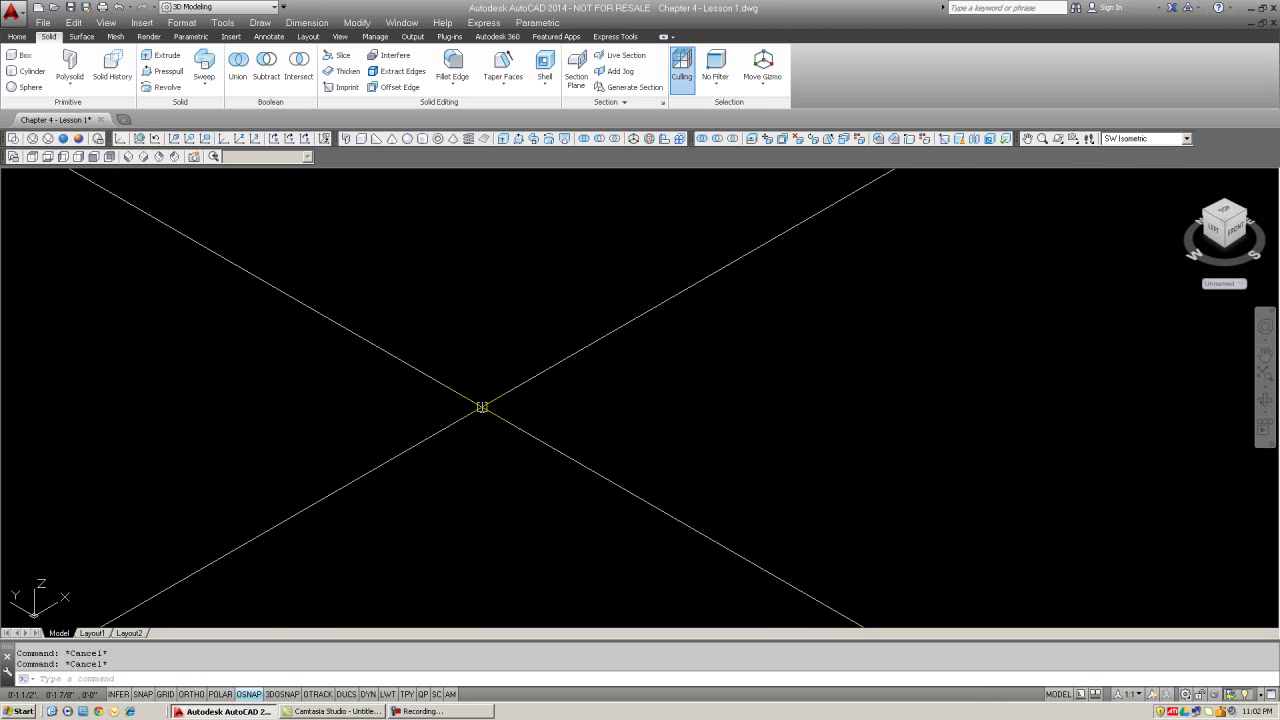
pyautogui.write('rec')
pyautogui.press('Return')
pyautogui.moveTo(481, 407); pyautogui.dragTo(443, 520, button='middle')
pyautogui.click(446, 547)
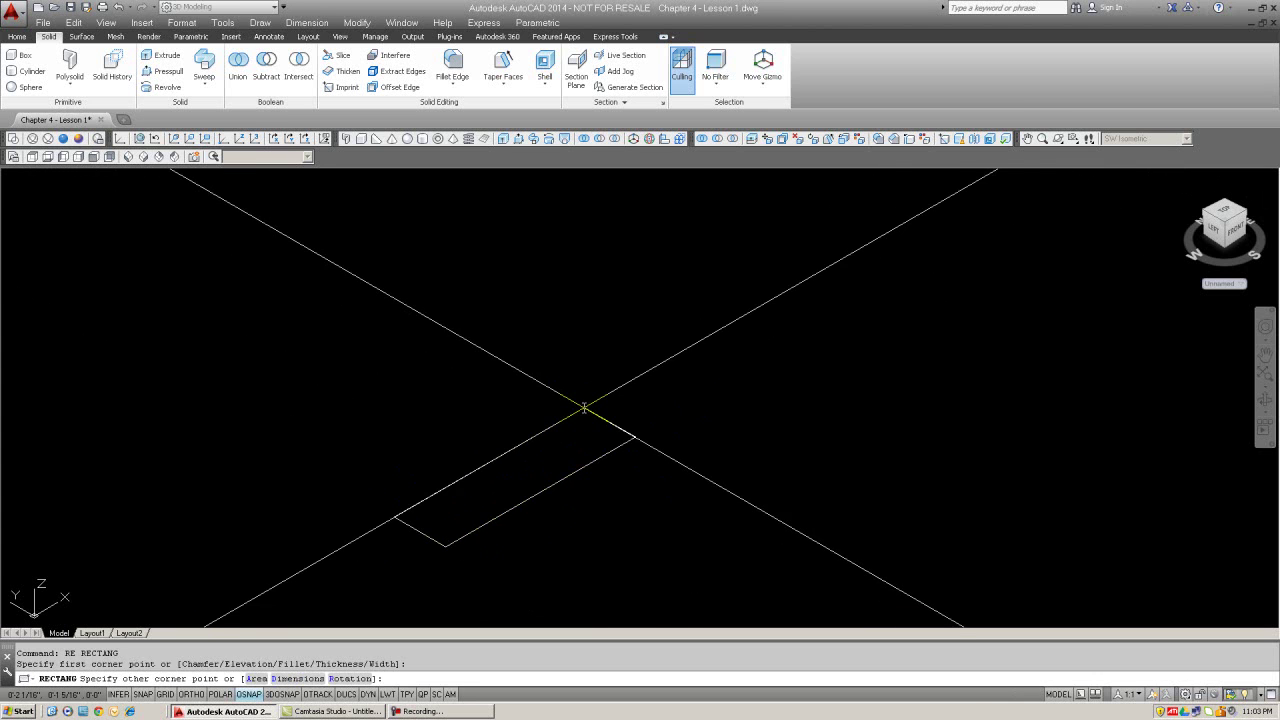
pyautogui.write('@10,8')
pyautogui.press('Return')
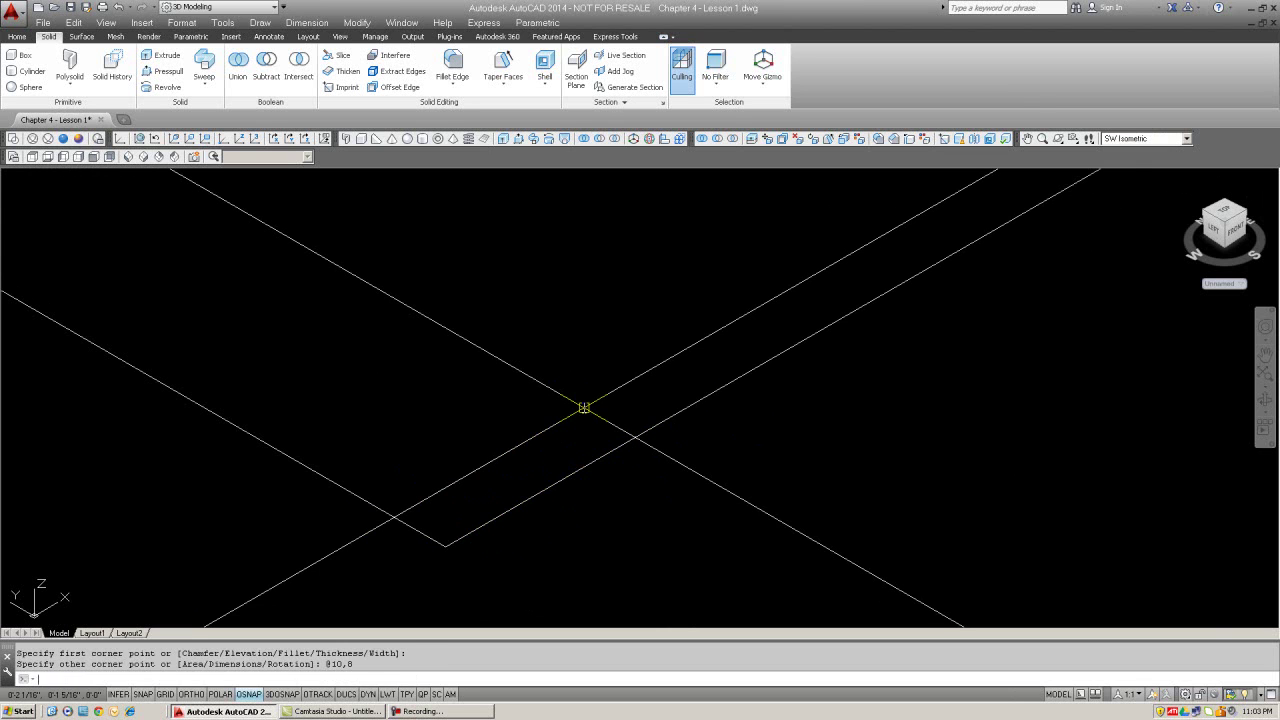
# Extrude the rectangle to a height of 4
pyautogui.scroll(-2, 585, 434)
pyautogui.write('ext')
pyautogui.press('space')
pyautogui.click(579, 455)
pyautogui.press('space')
pyautogui.press('space')
pyautogui.scroll(-3, 594, 305)
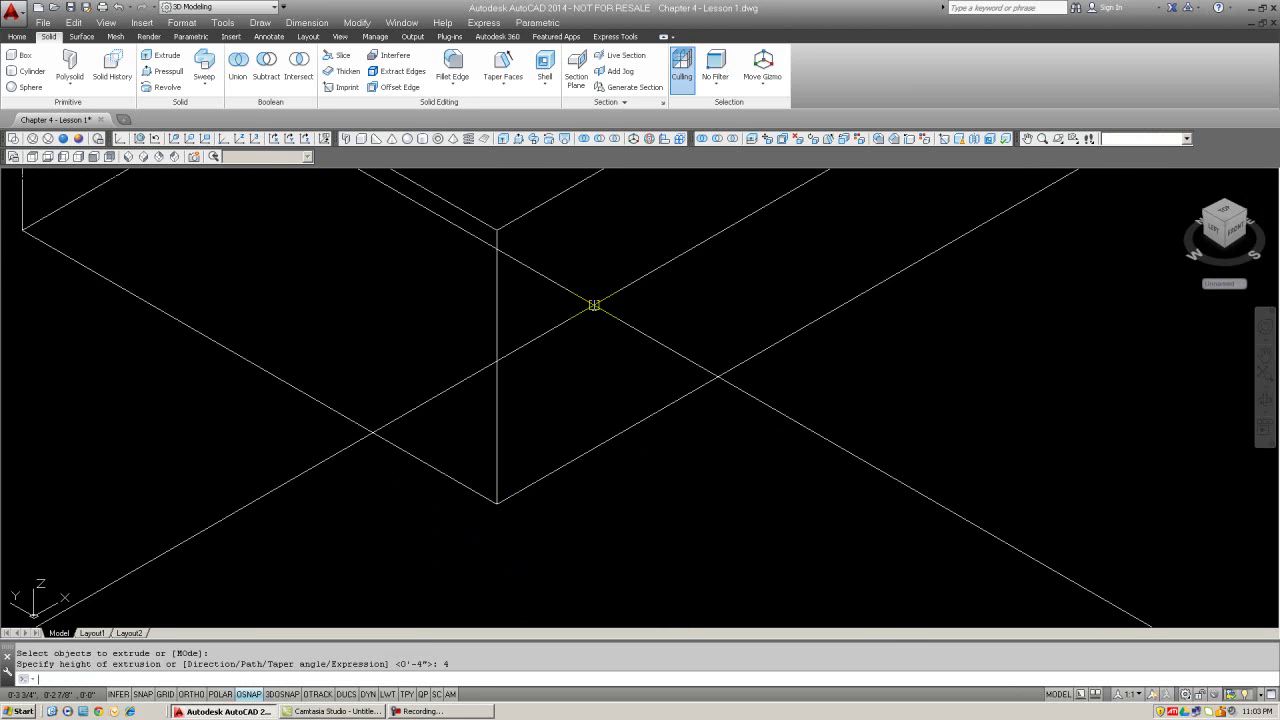
pyautogui.write('4')
pyautogui.press('Return')
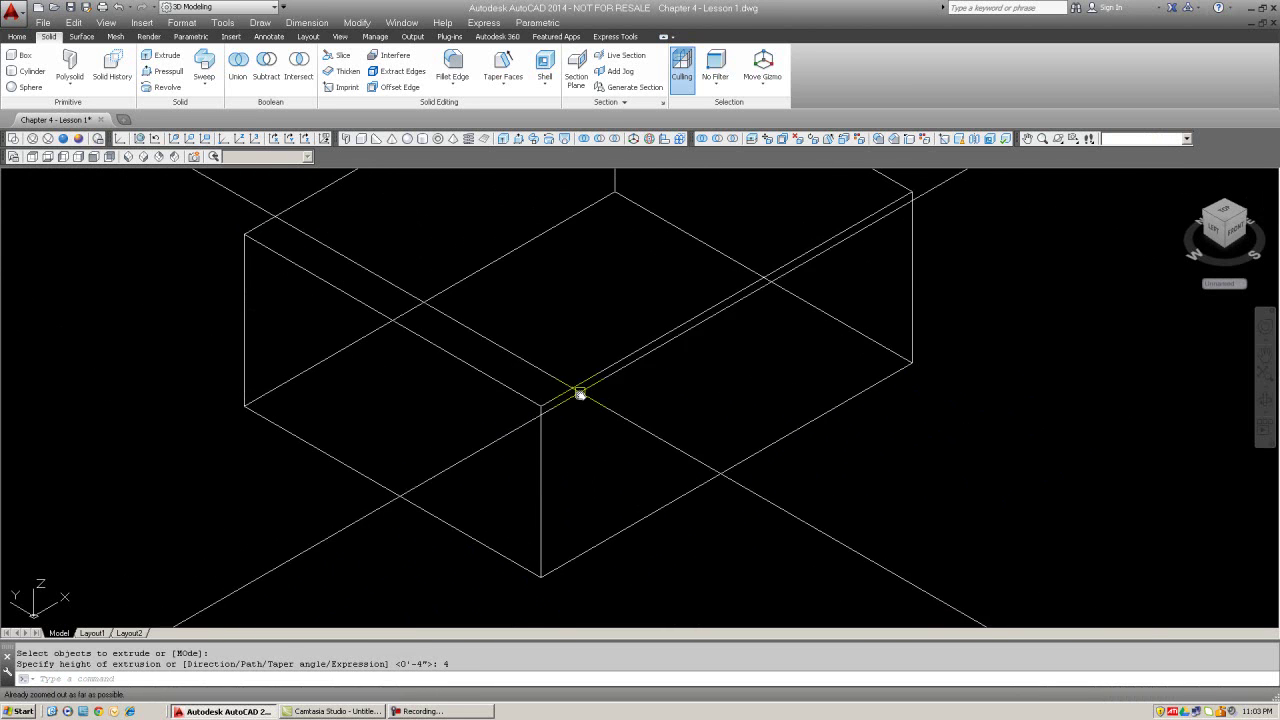
# Display the regenerated box in the Conceptual style and turn off object snap
pyautogui.press('Escape')
pyautogui.write('re')
pyautogui.press('Return')
pyautogui.scroll(-4, 574, 353)
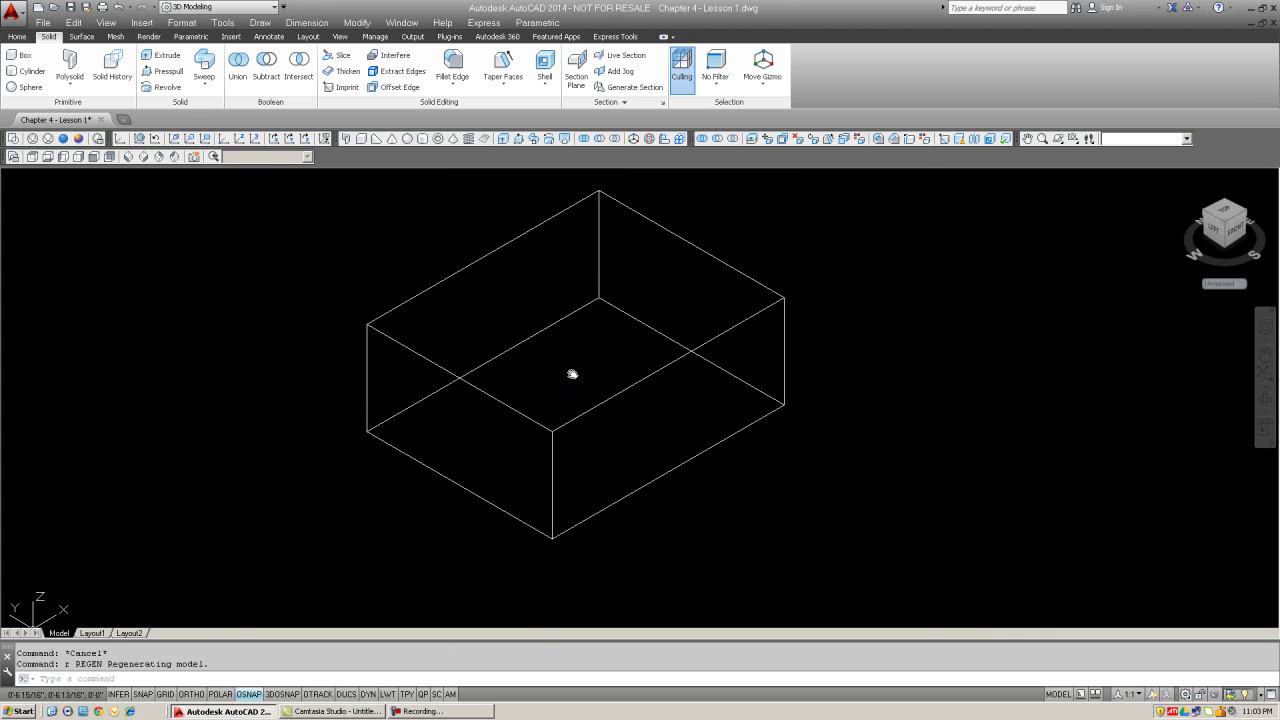
pyautogui.click(76, 140)
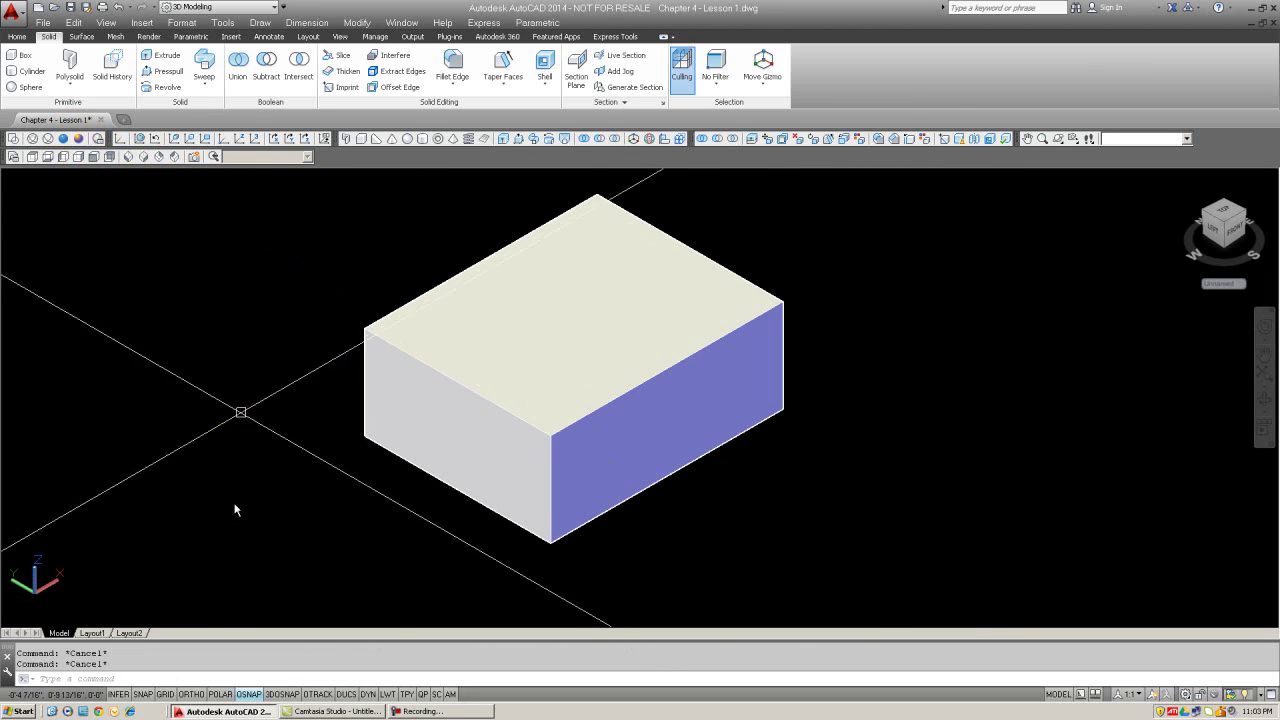
pyautogui.click(249, 693)
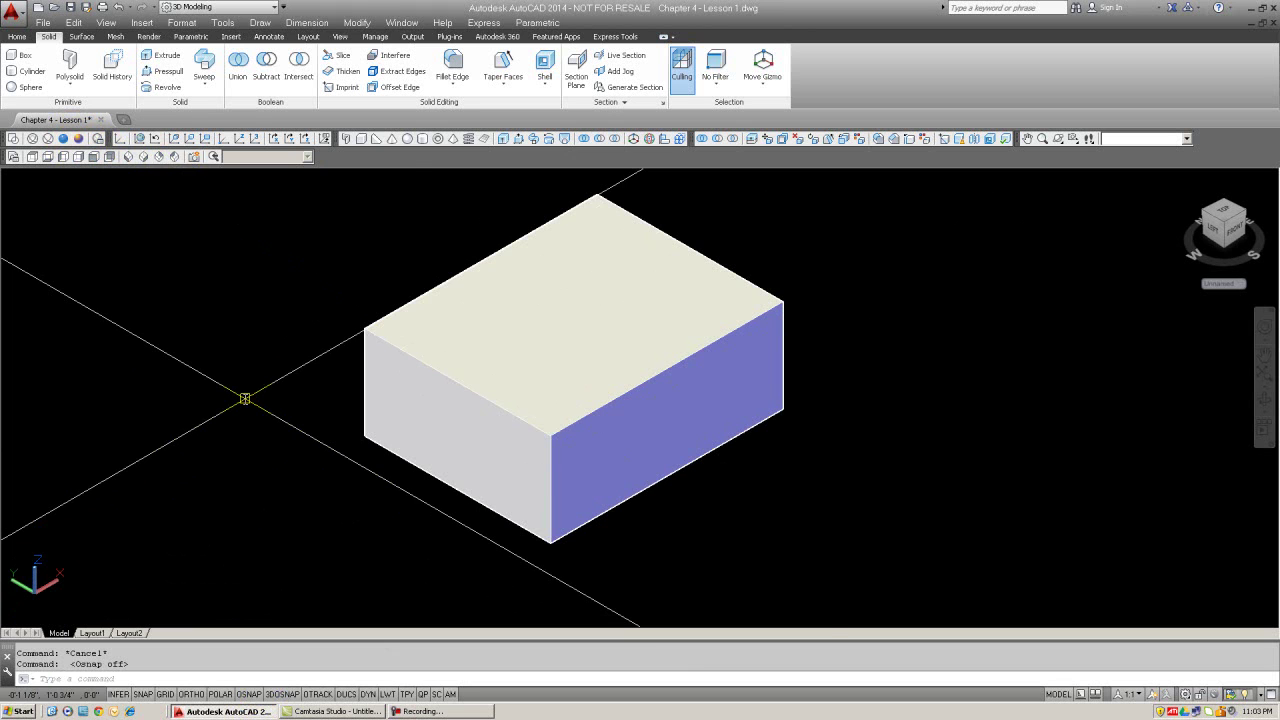
# Shell the box with an offset distance of .25, removing its top face
pyautogui.click(356, 22)
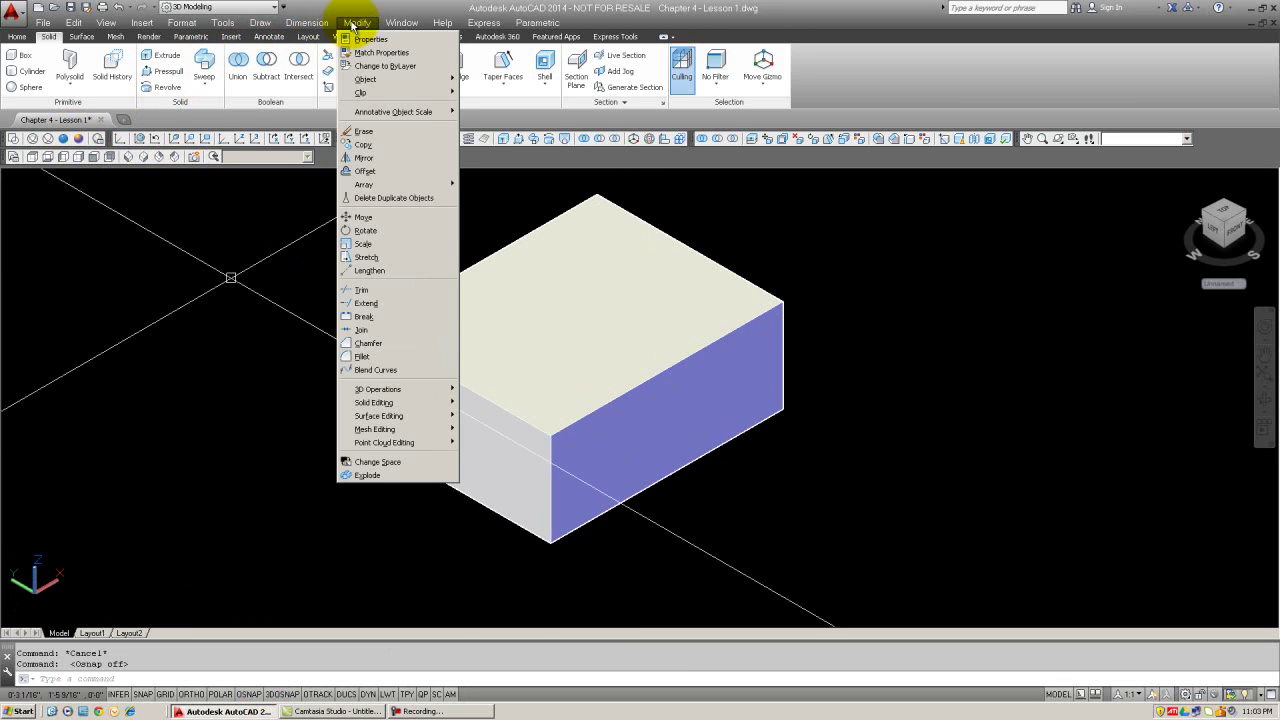
pyautogui.moveTo(448, 402)
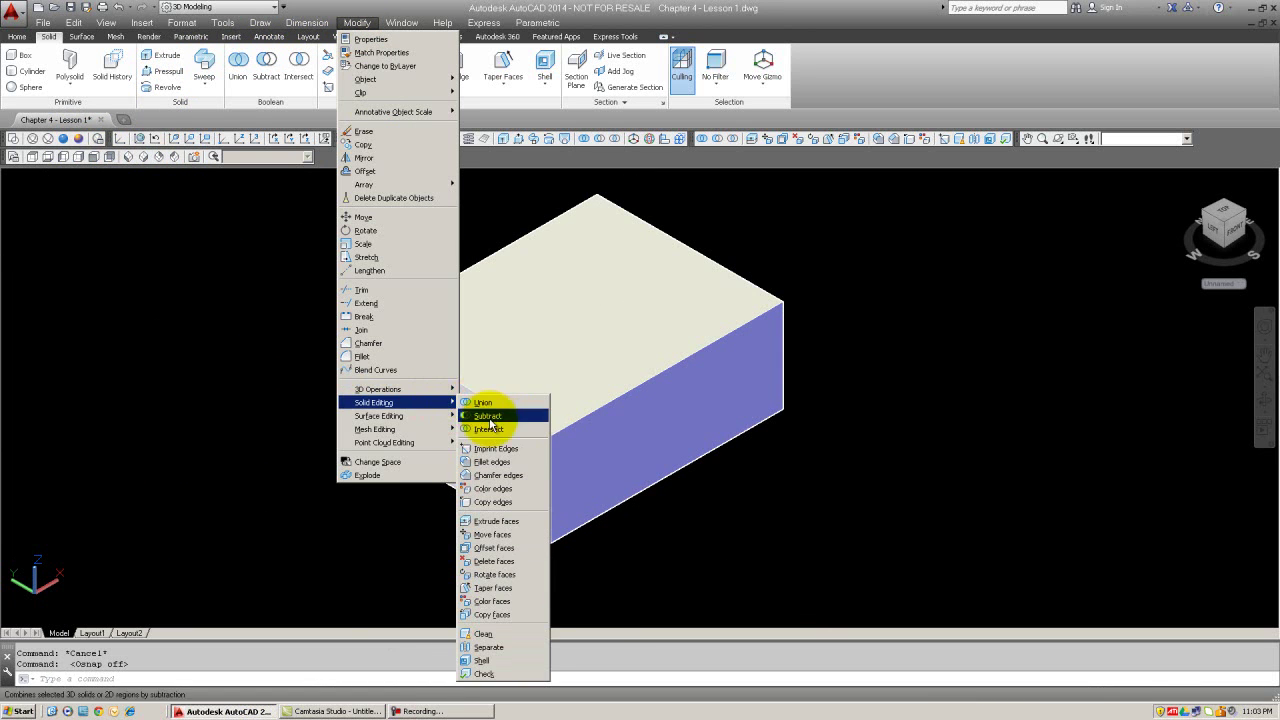
pyautogui.click(483, 661)
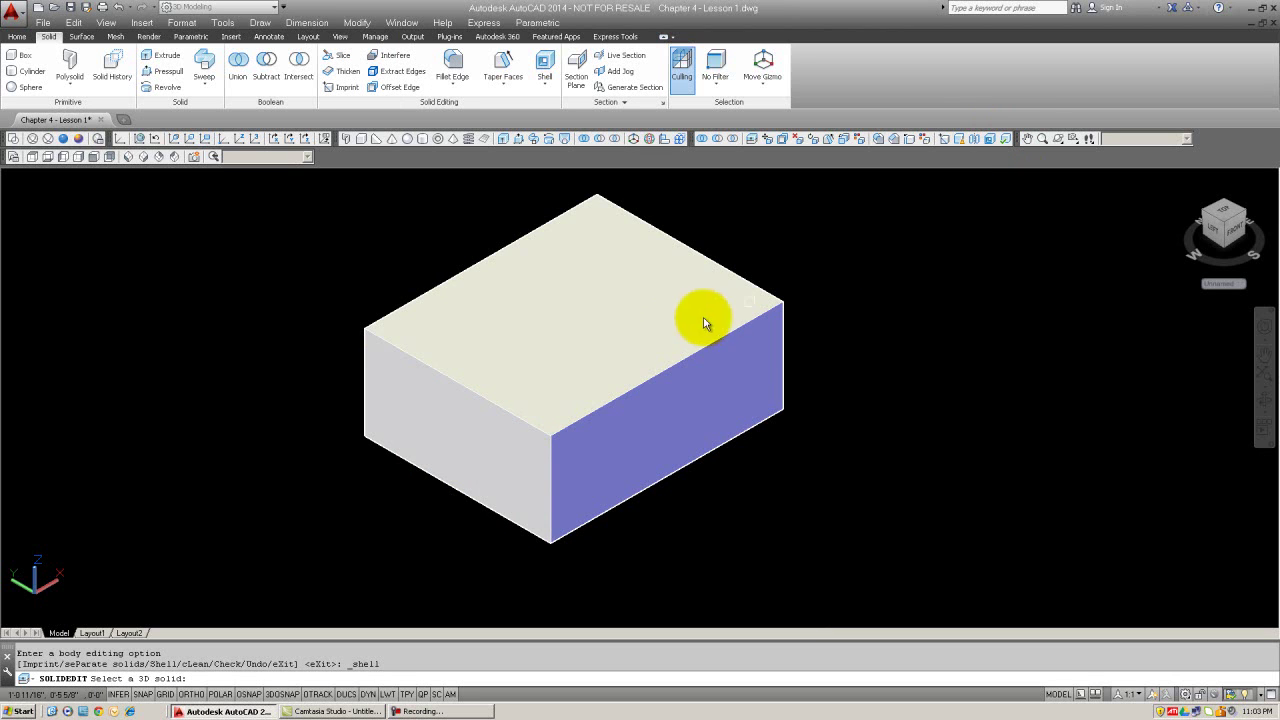
pyautogui.click(414, 304)
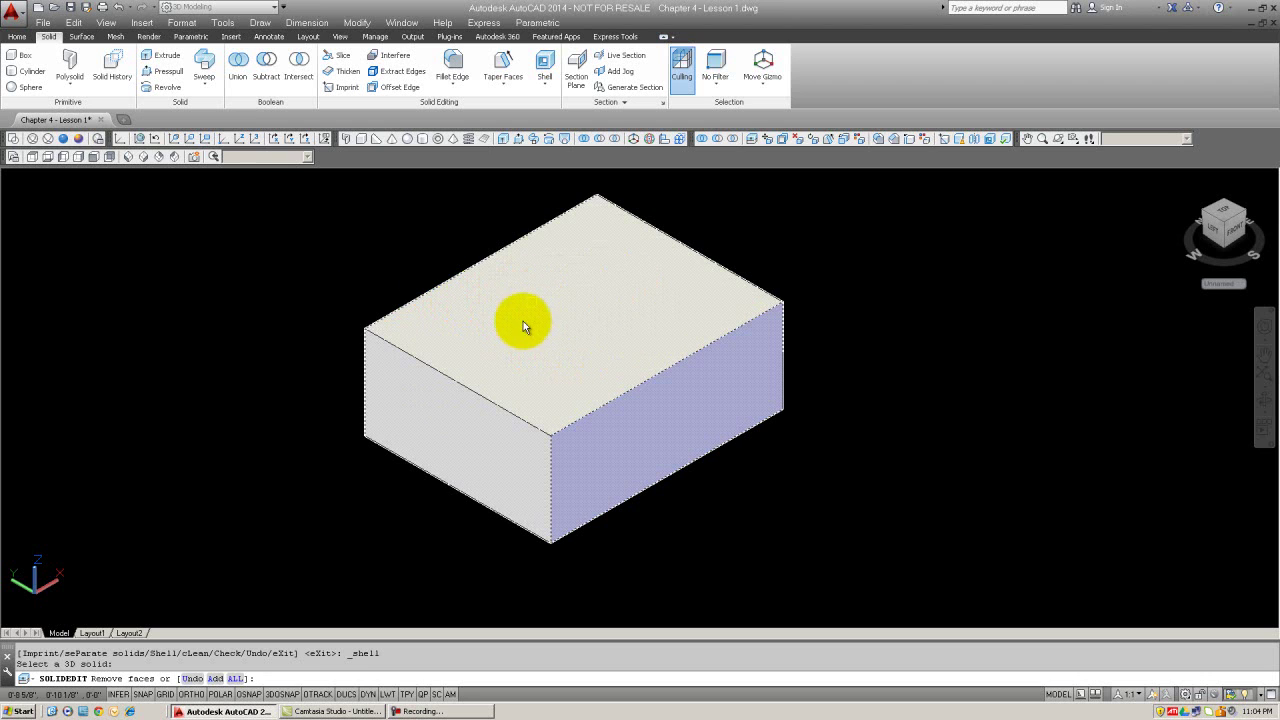
pyautogui.click(451, 314)
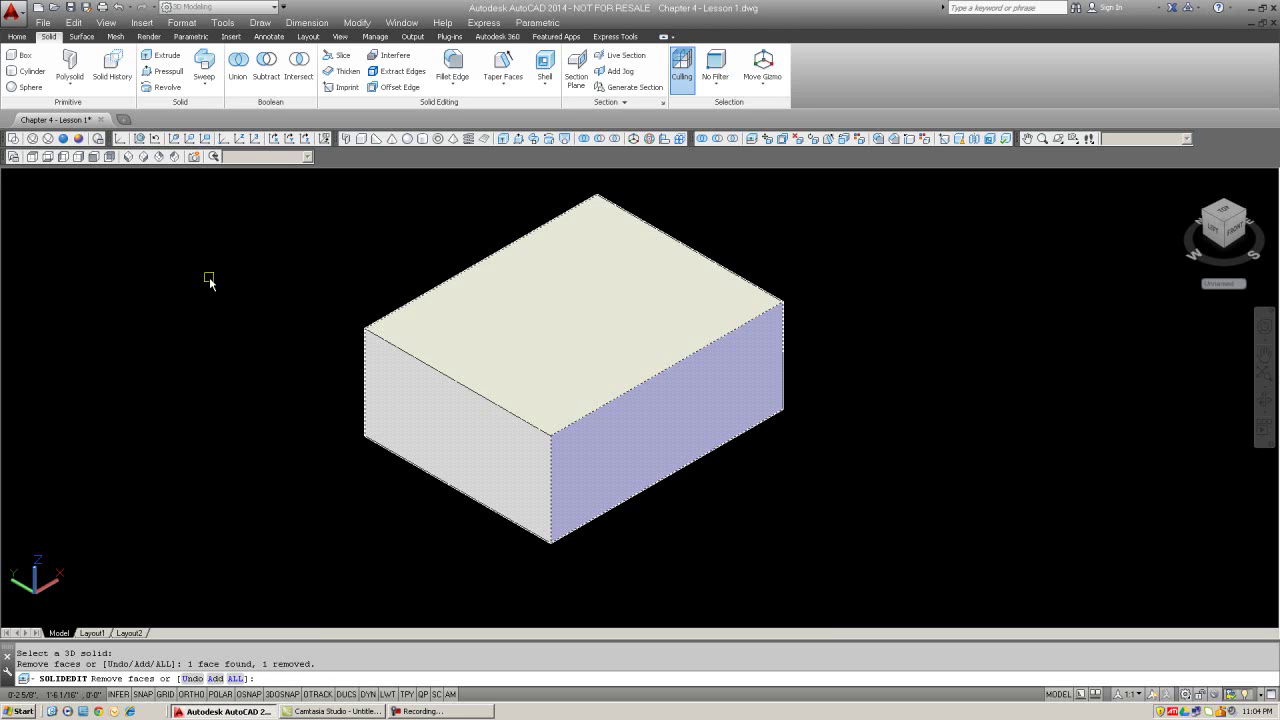
pyautogui.press('Return')
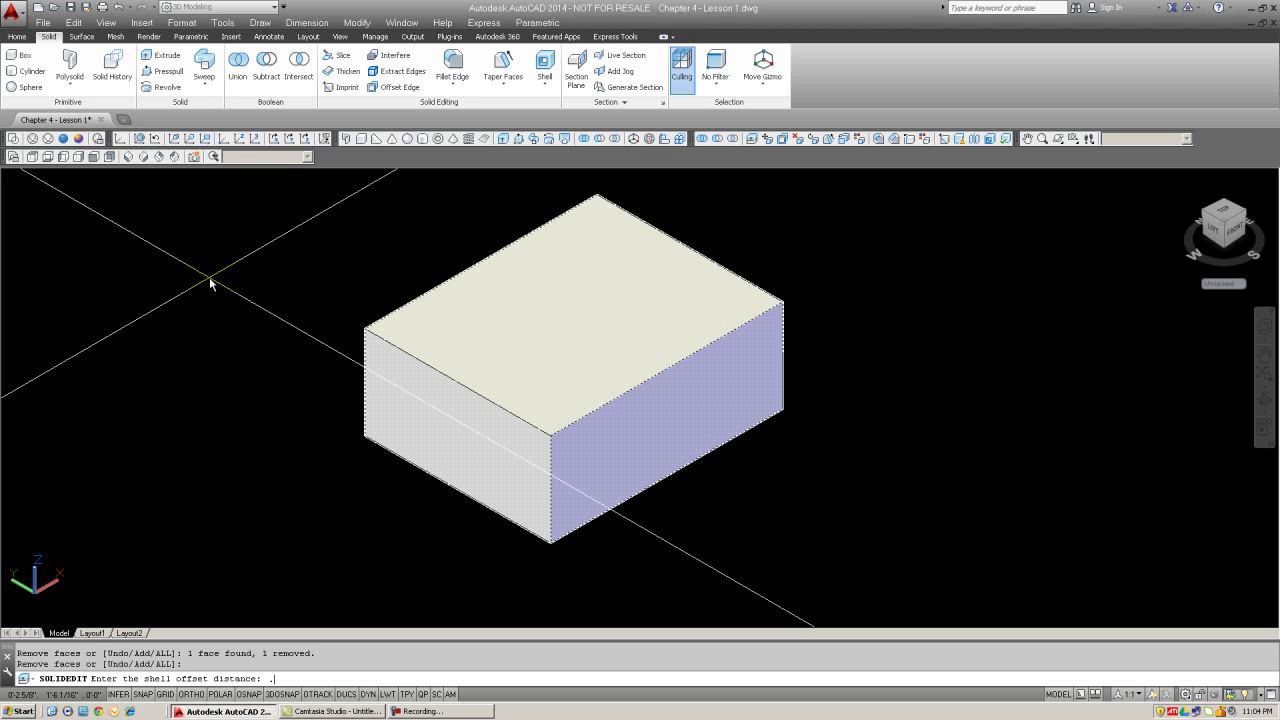
pyautogui.write('25')
pyautogui.press('Return')
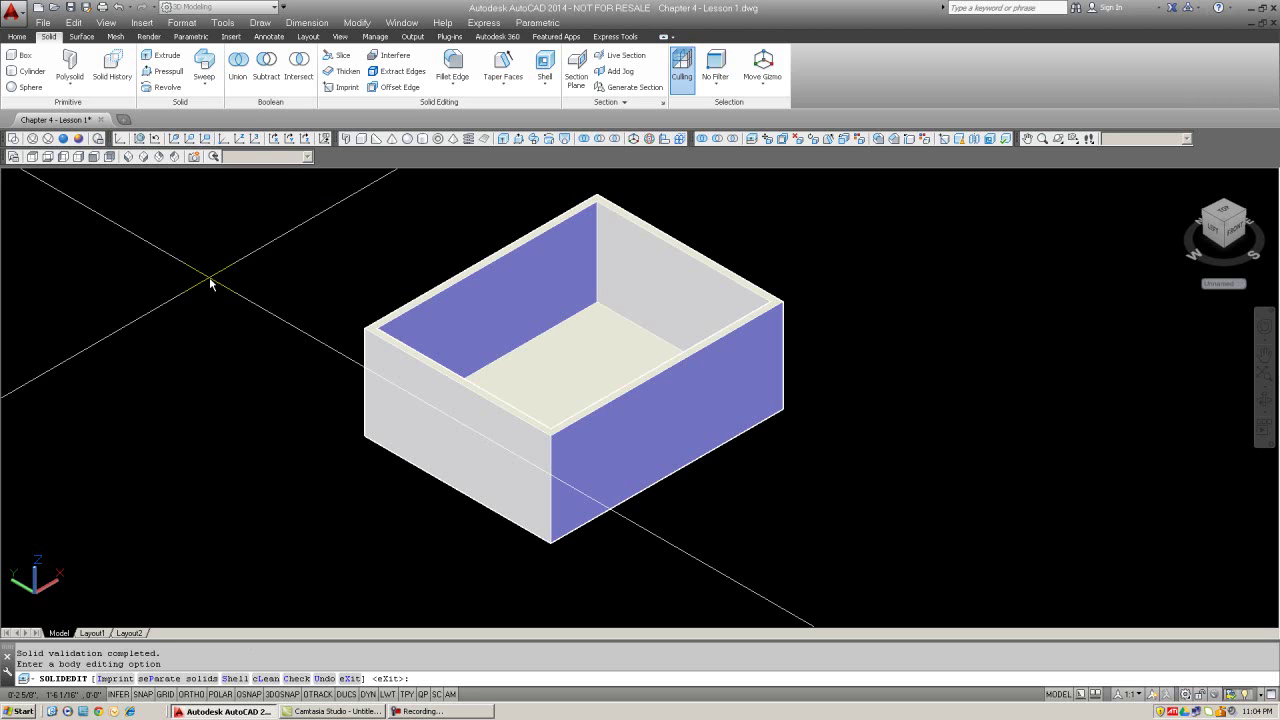
pyautogui.press('Escape')
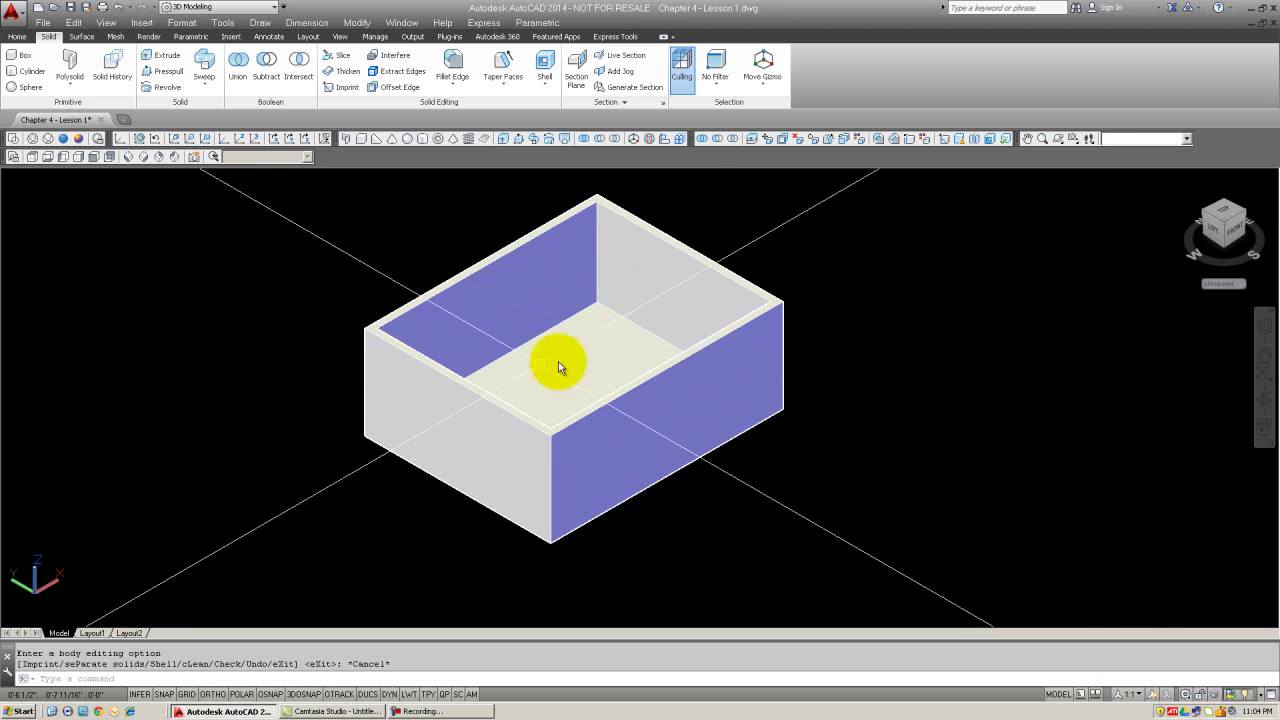
# Inspect the open-topped box up close and undo the shell
pyautogui.scroll(-3, 590, 296)
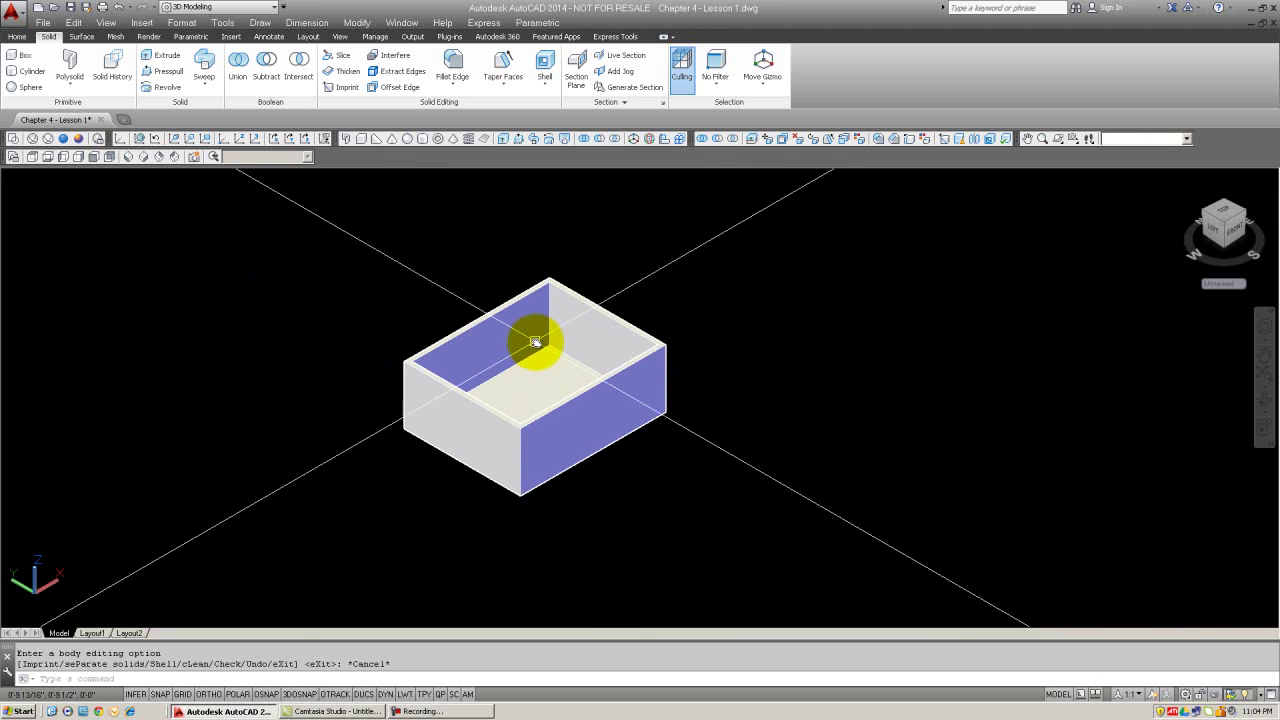
pyautogui.scroll(3, 527, 370)
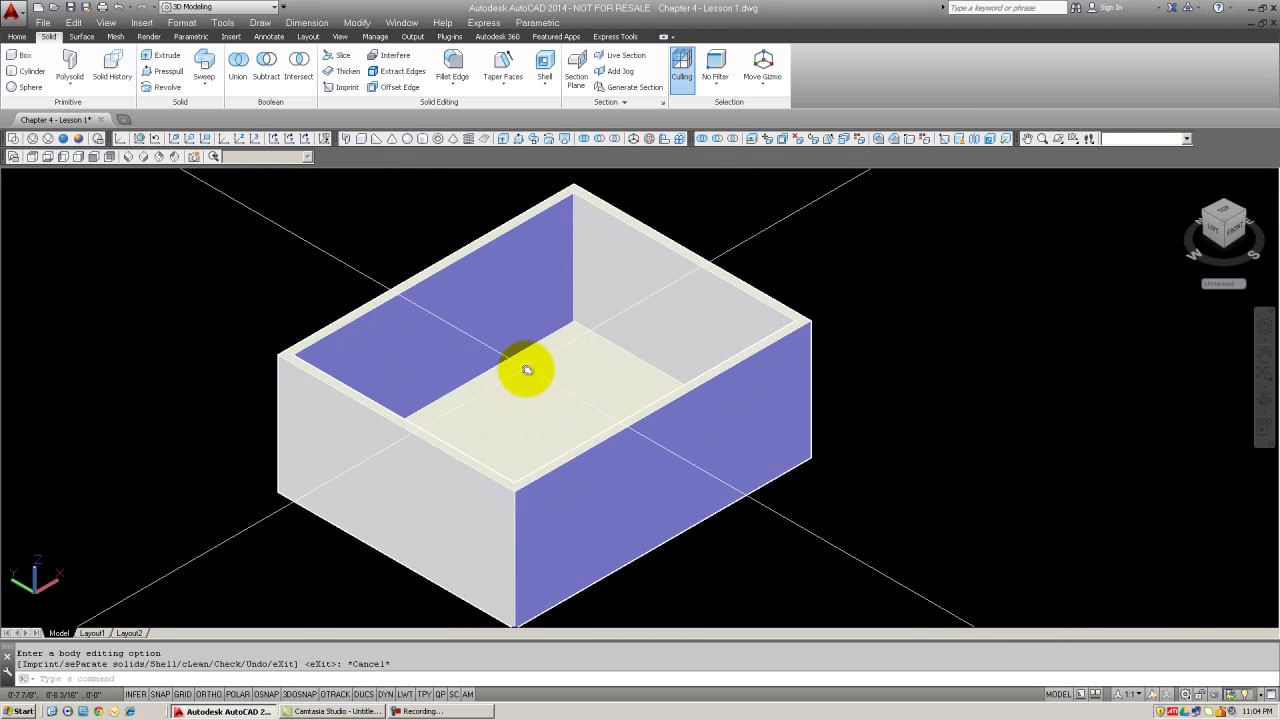
pyautogui.scroll(-2, 527, 370)
pyautogui.press('Escape')
pyautogui.press('Escape')
pyautogui.write('u')
pyautogui.press('Return')
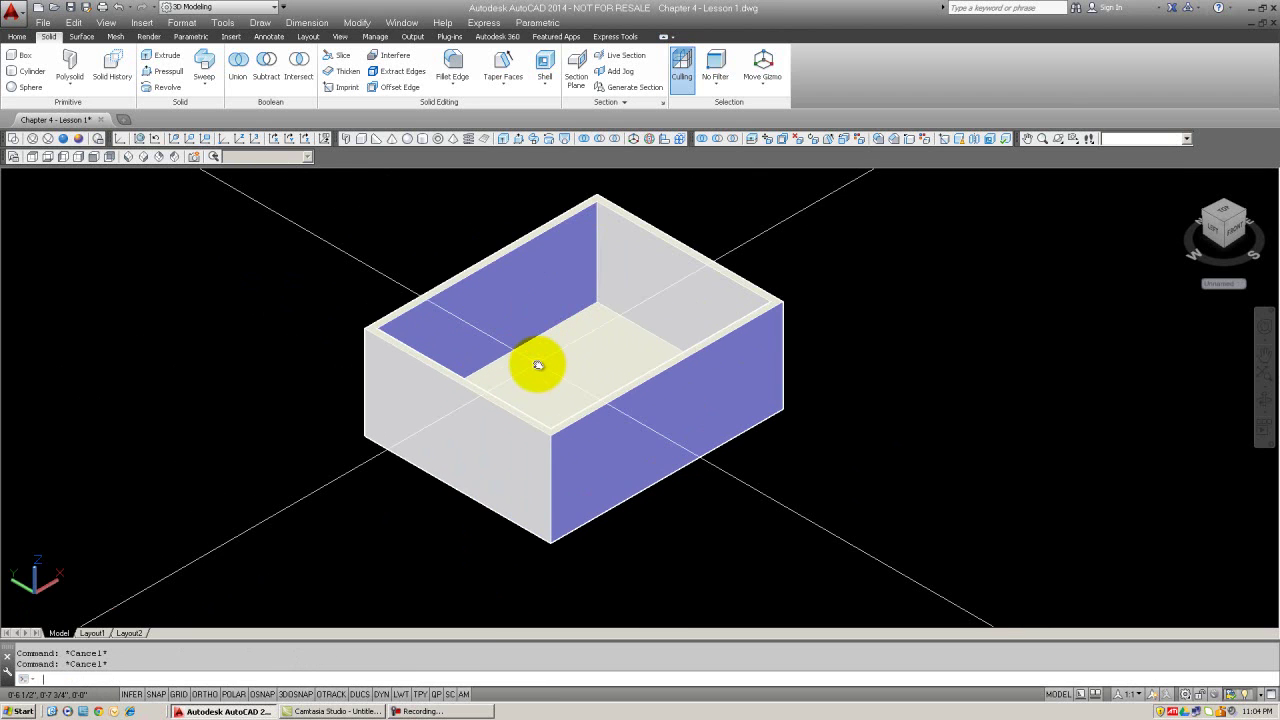
pyautogui.write('u')
pyautogui.press('Return')
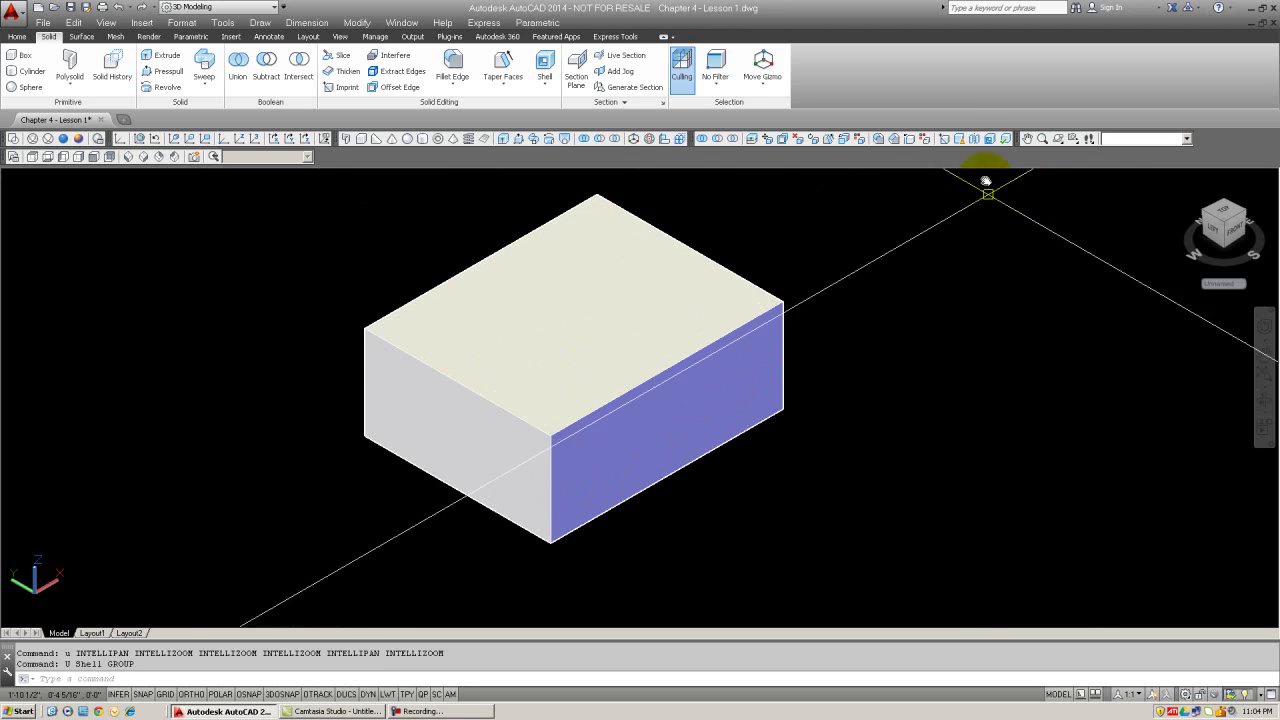
# Shell the box with an offset distance of .25, removing both the top face and the left side face
pyautogui.click(989, 139)
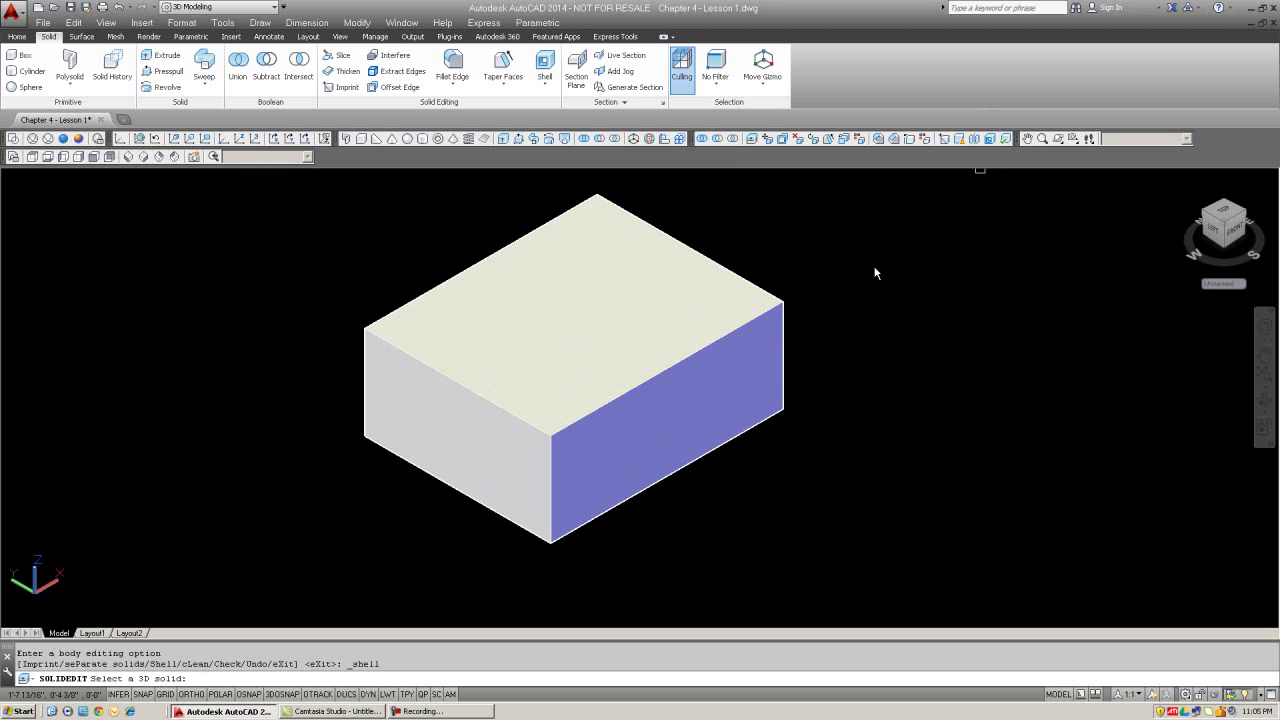
pyautogui.click(468, 274)
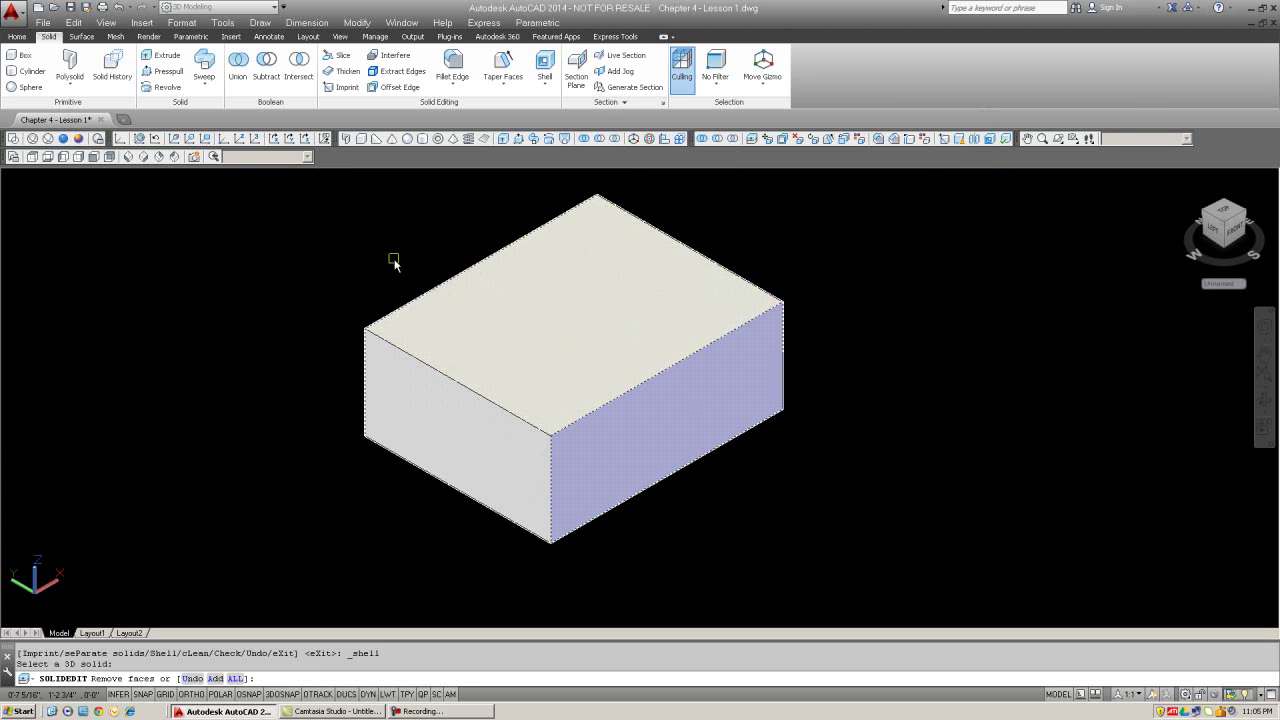
pyautogui.click(471, 314)
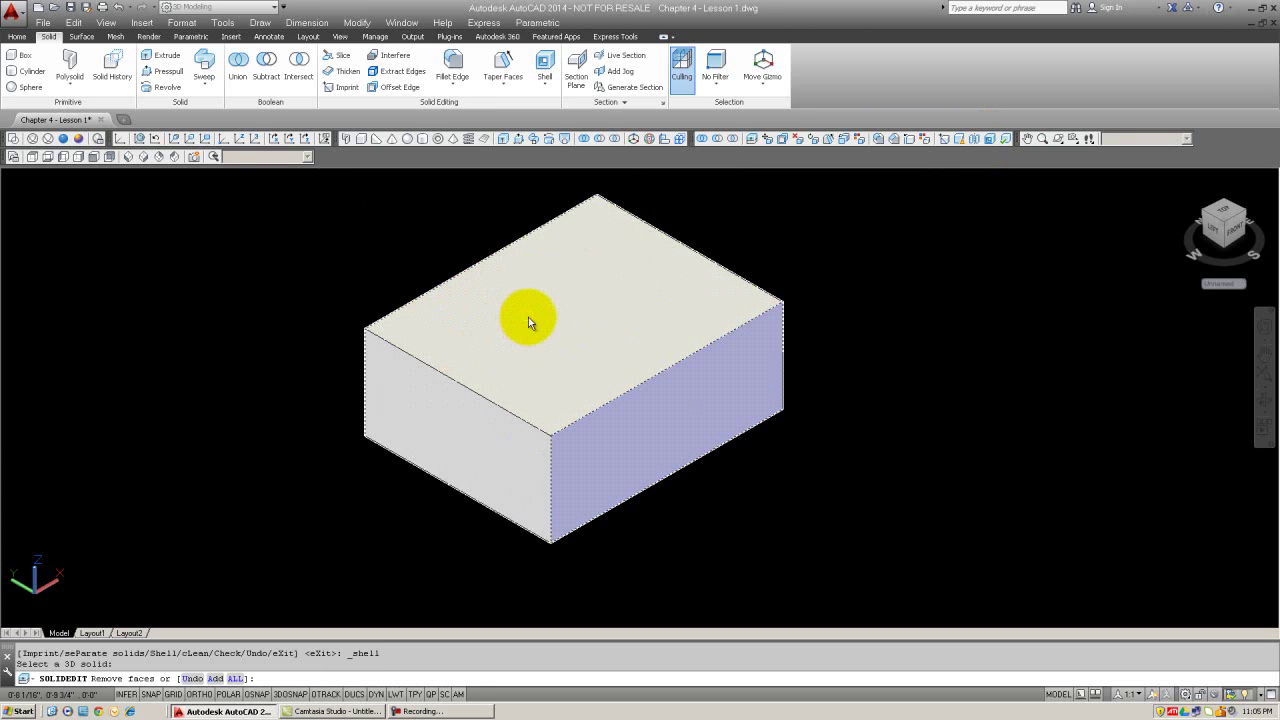
pyautogui.click(451, 420)
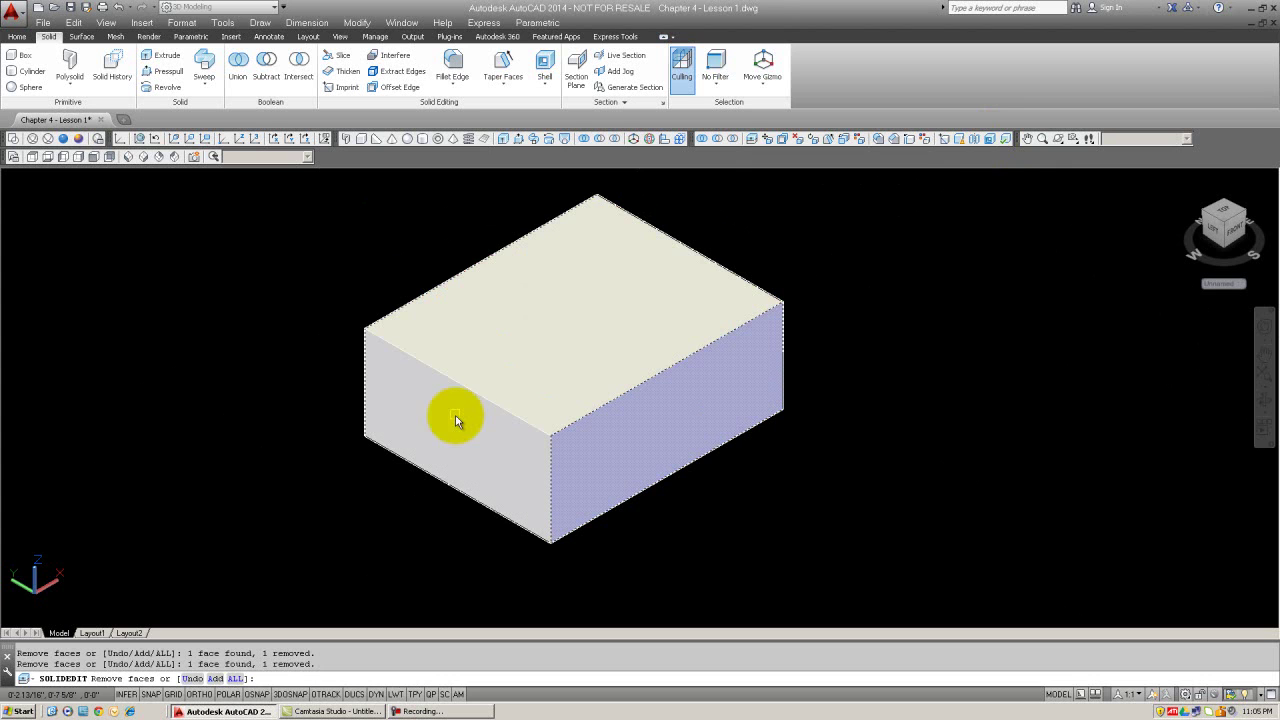
pyautogui.press('Return')
pyautogui.write('.25')
pyautogui.press('Return')
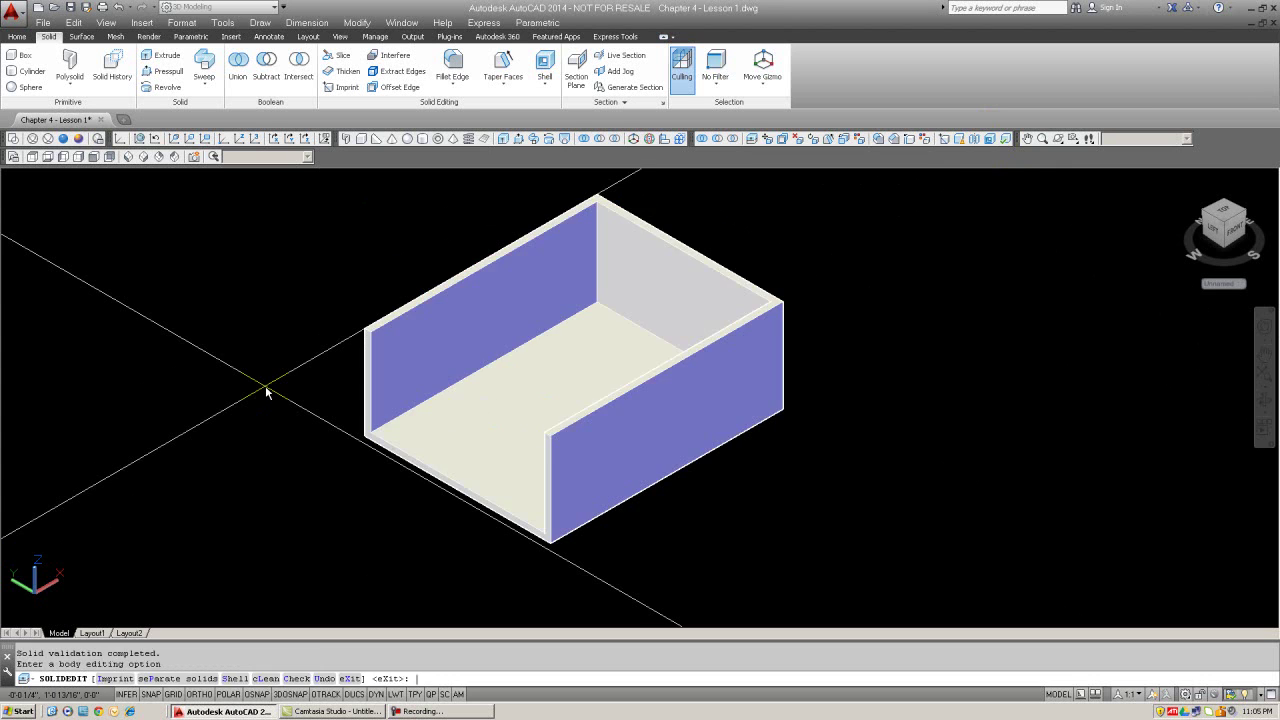